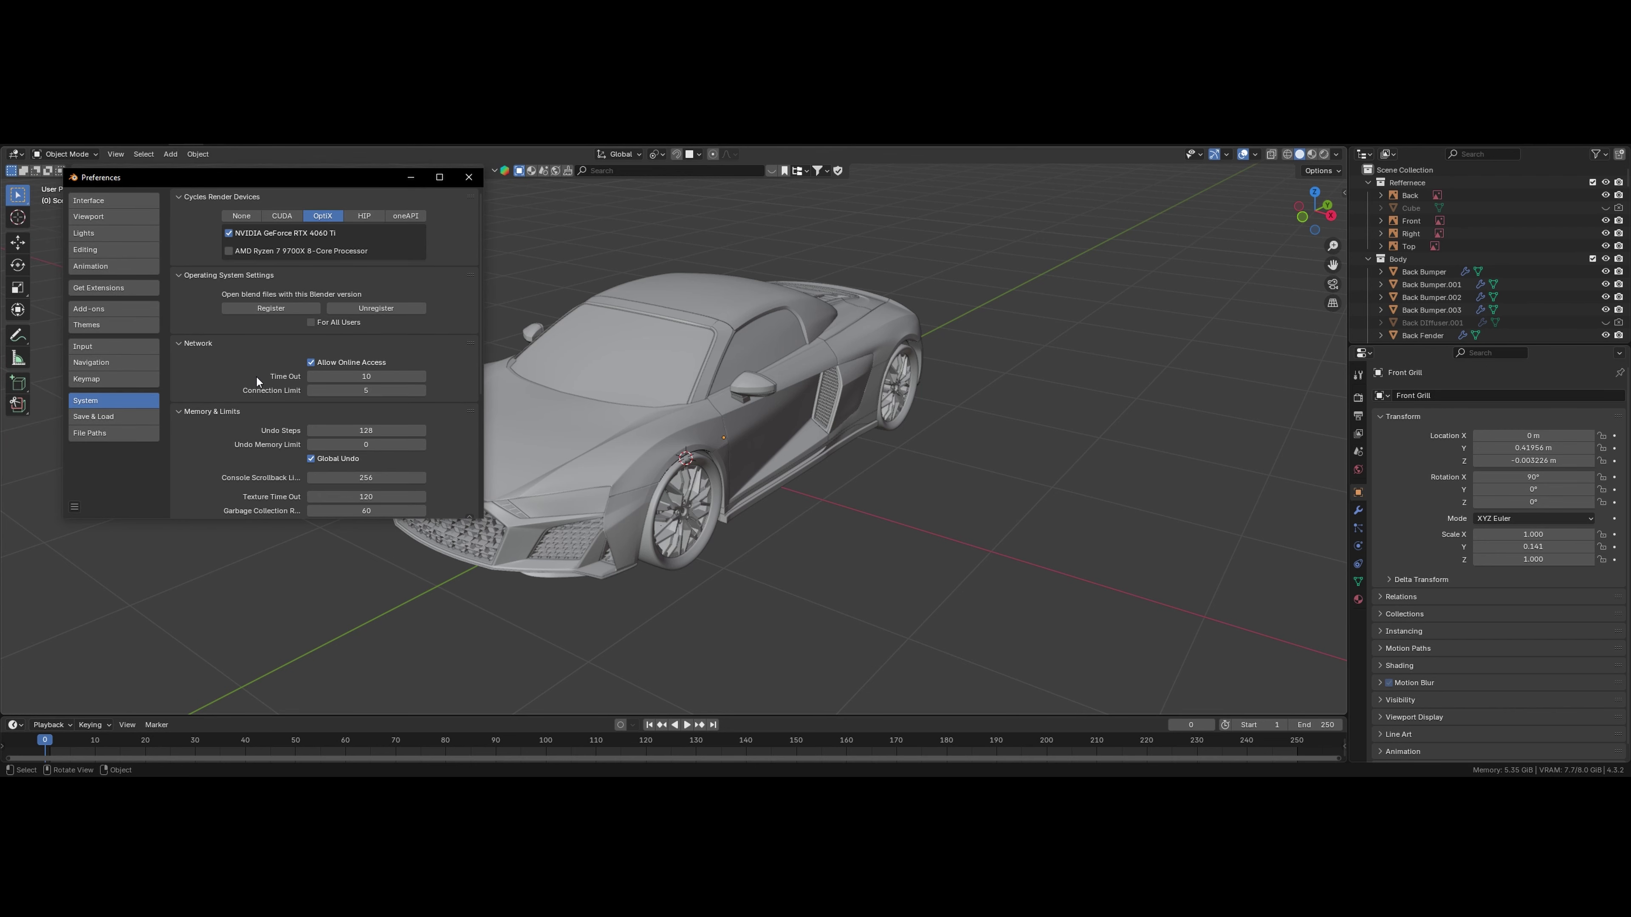
Step: Set OptiX as the Cycles render device type in the system preferences and close the Preferences window
scroll(266, 437, "down", 3)
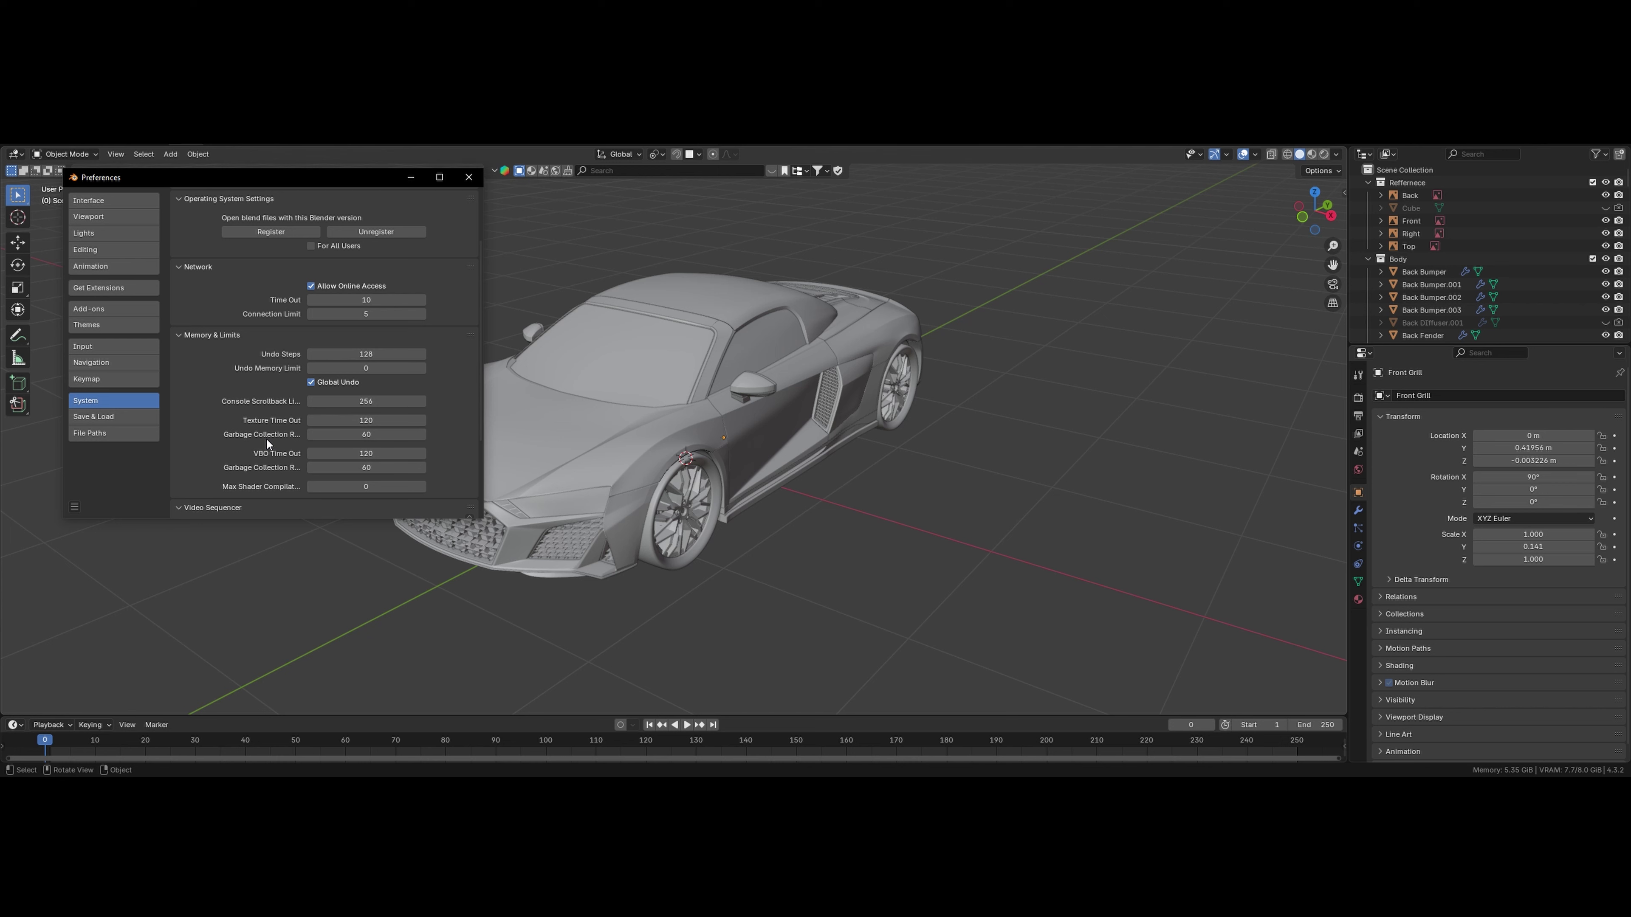
scroll(253, 308, "up", 3)
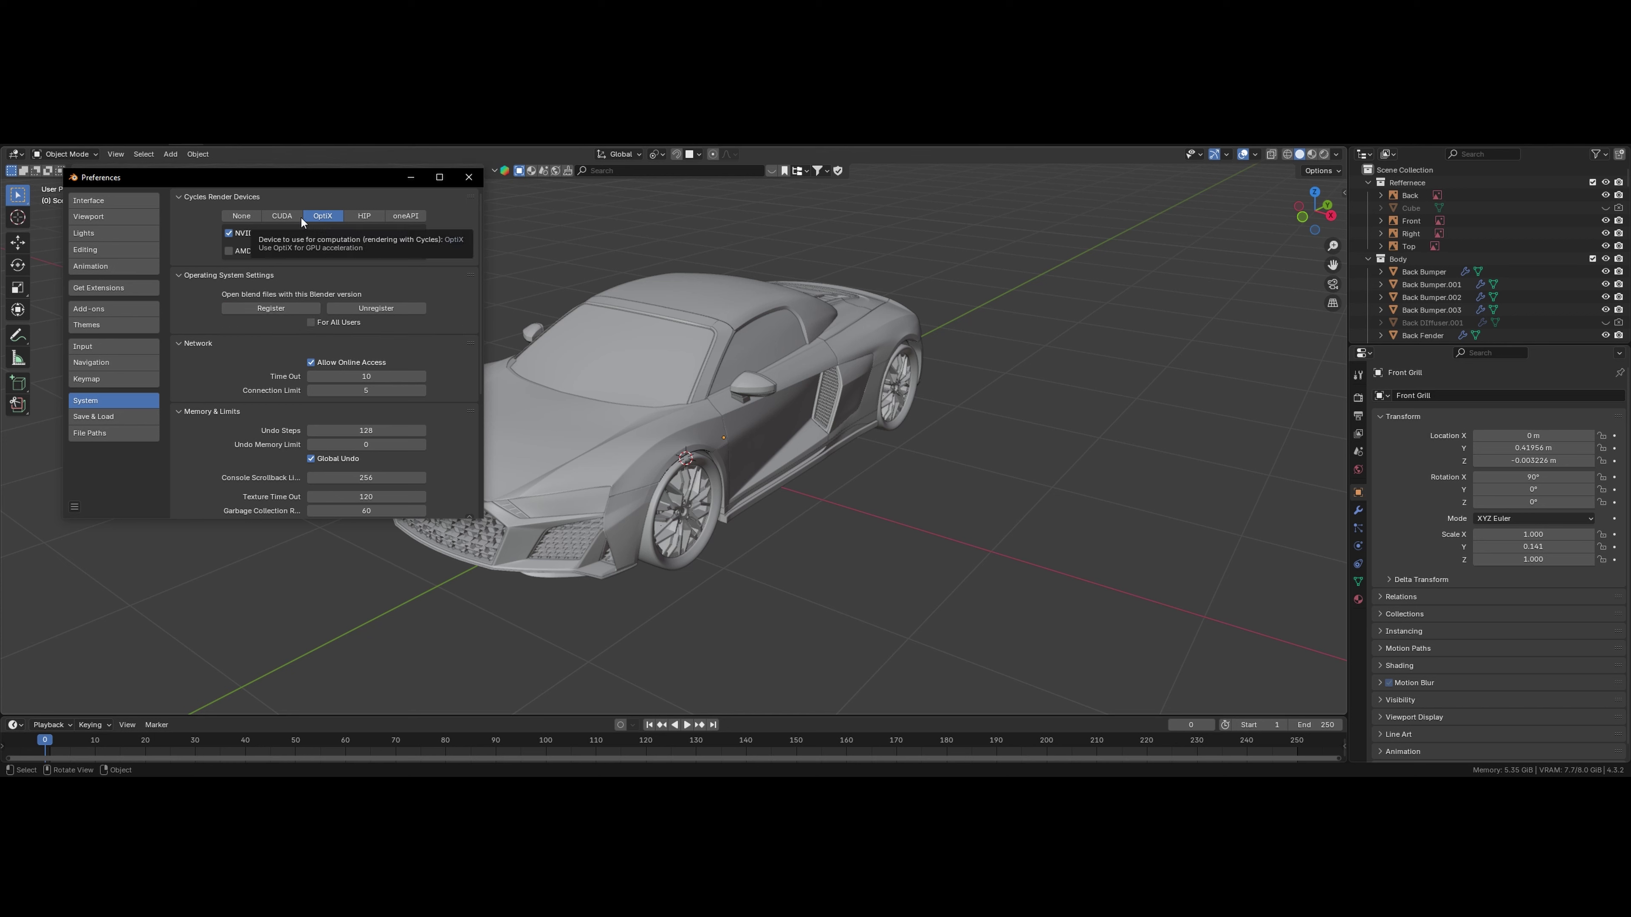
left_click(281, 215)
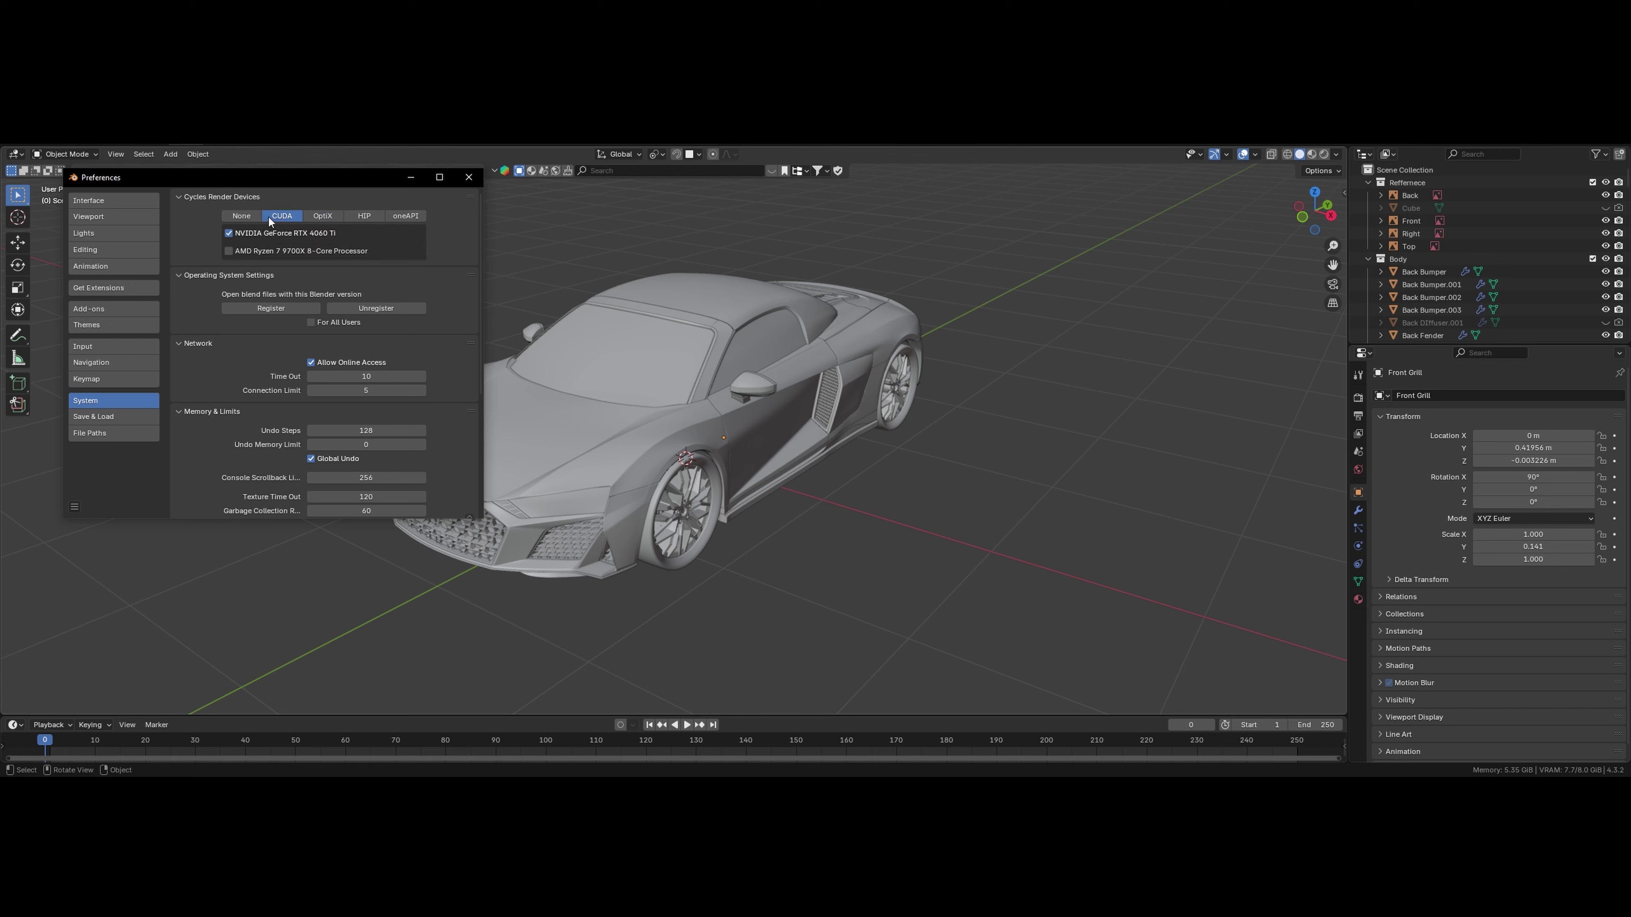
left_click(322, 216)
left_click(468, 177)
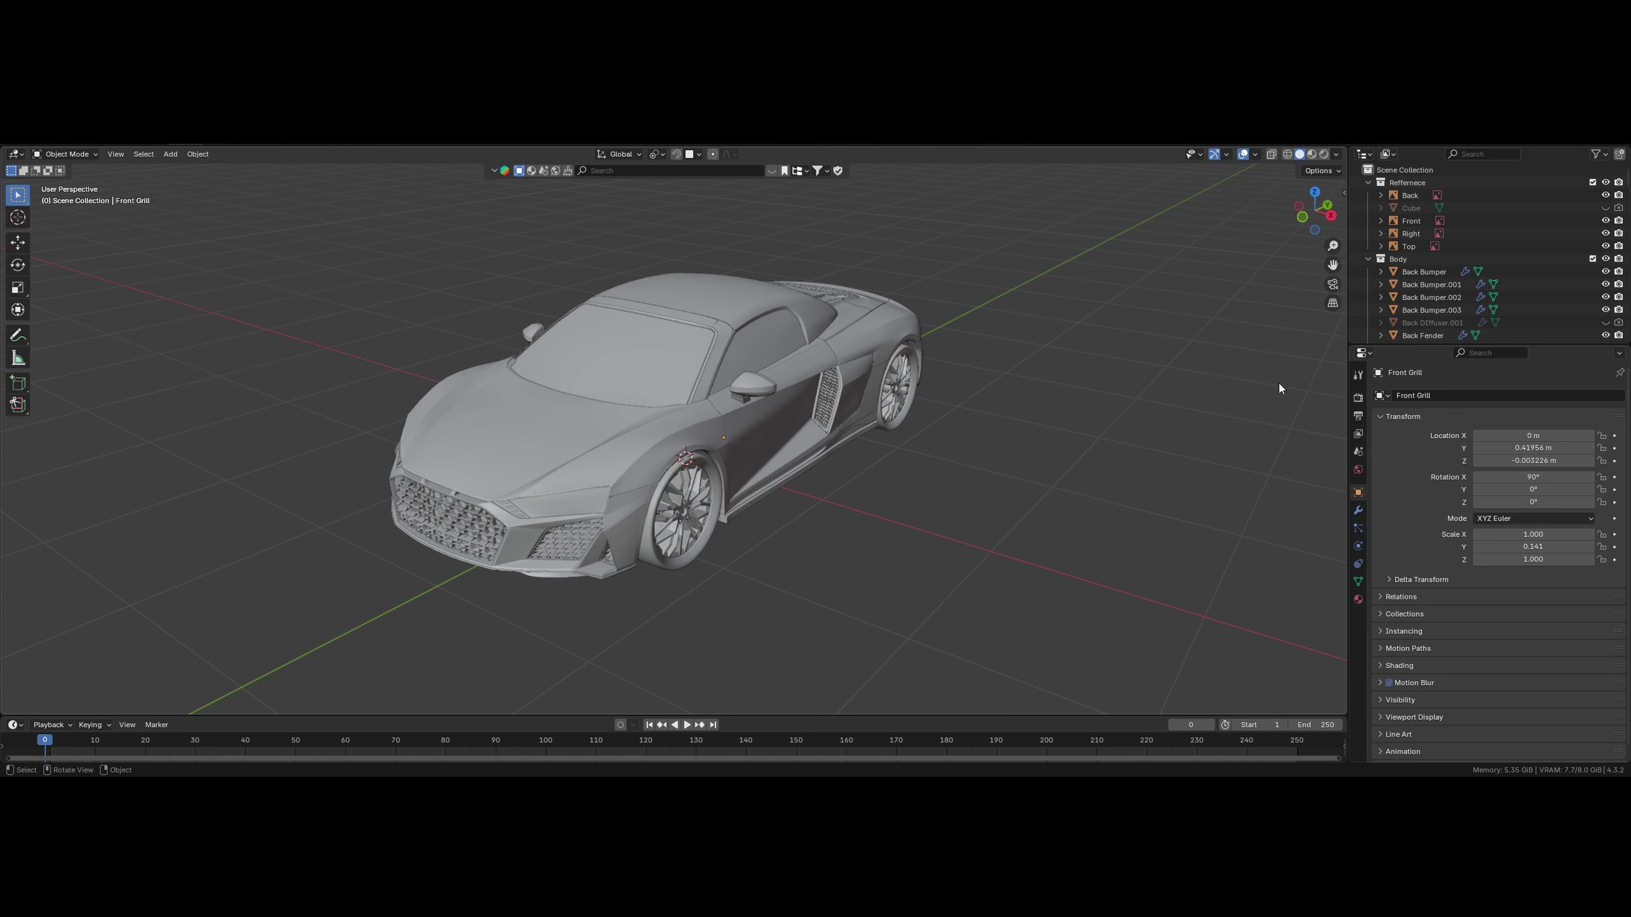
Step: Set the Cycles viewport max samples to 100 in the render settings
left_click(1357, 398)
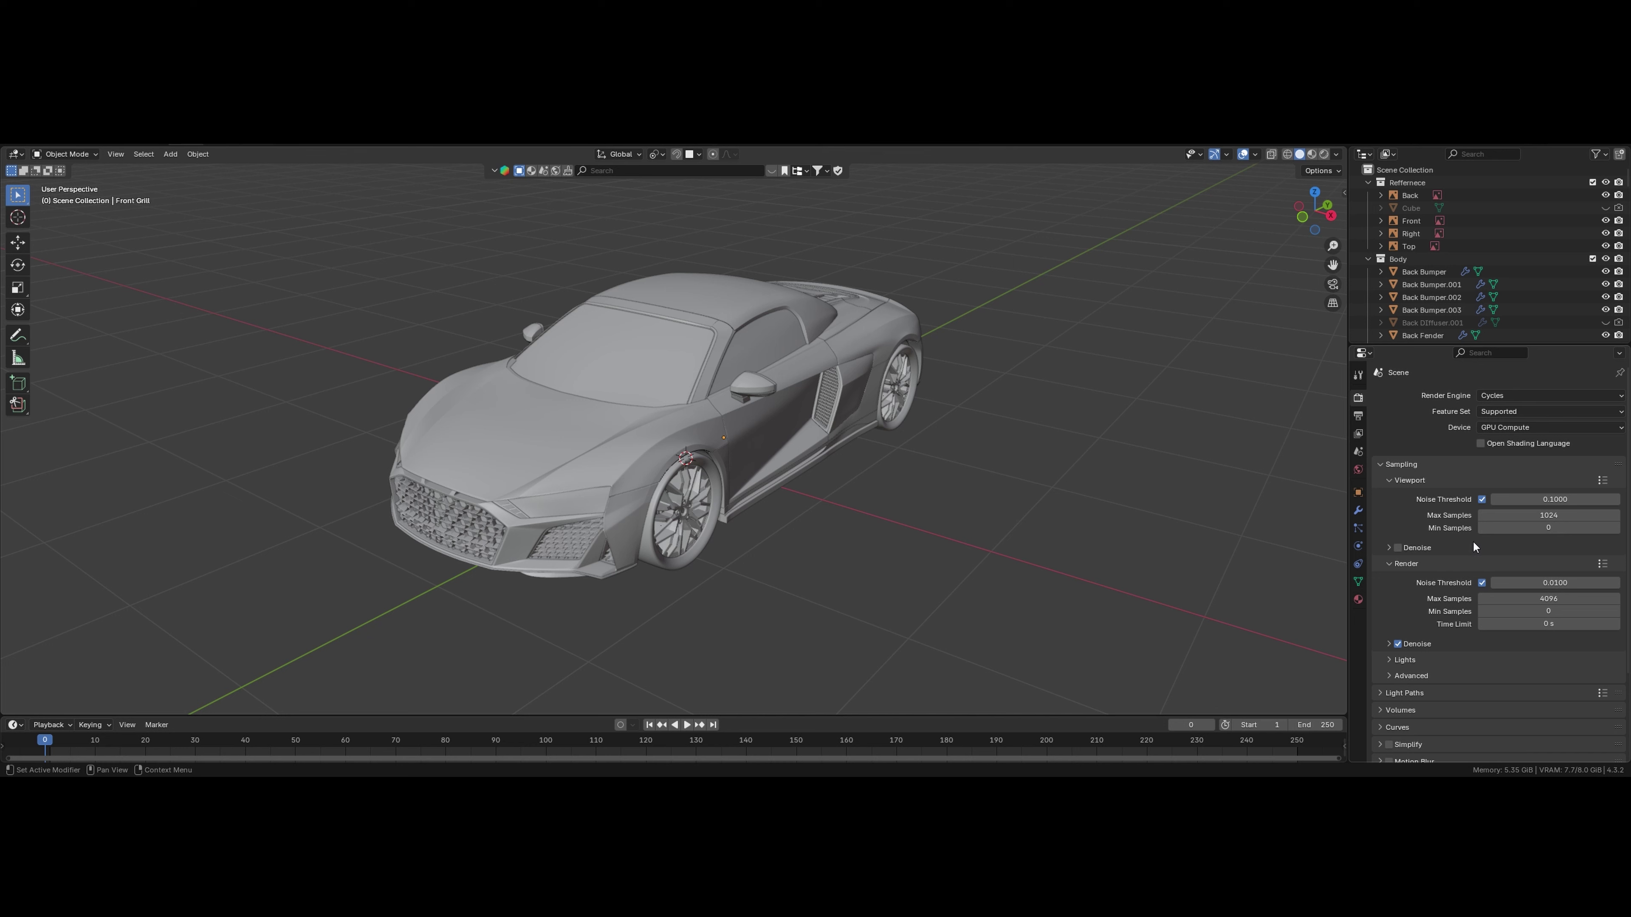
left_click(1536, 515)
type("100")
key("Return")
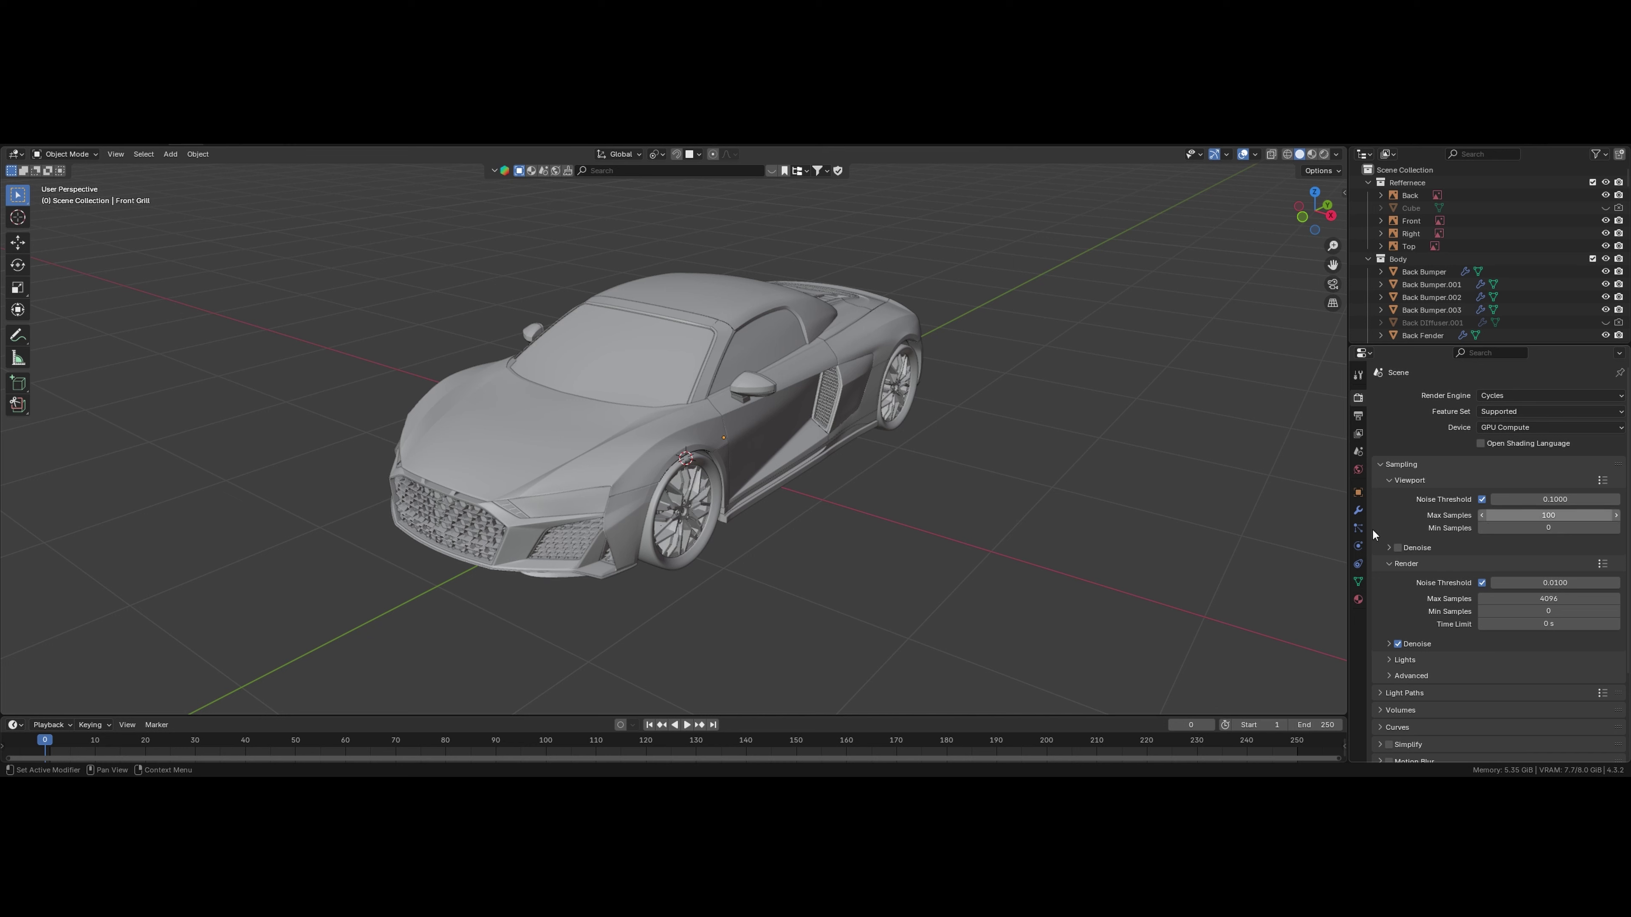
Step: Enable Simplify in the render settings and lower its viewport max subdivision to 5
scroll(1405, 596, "down", 4)
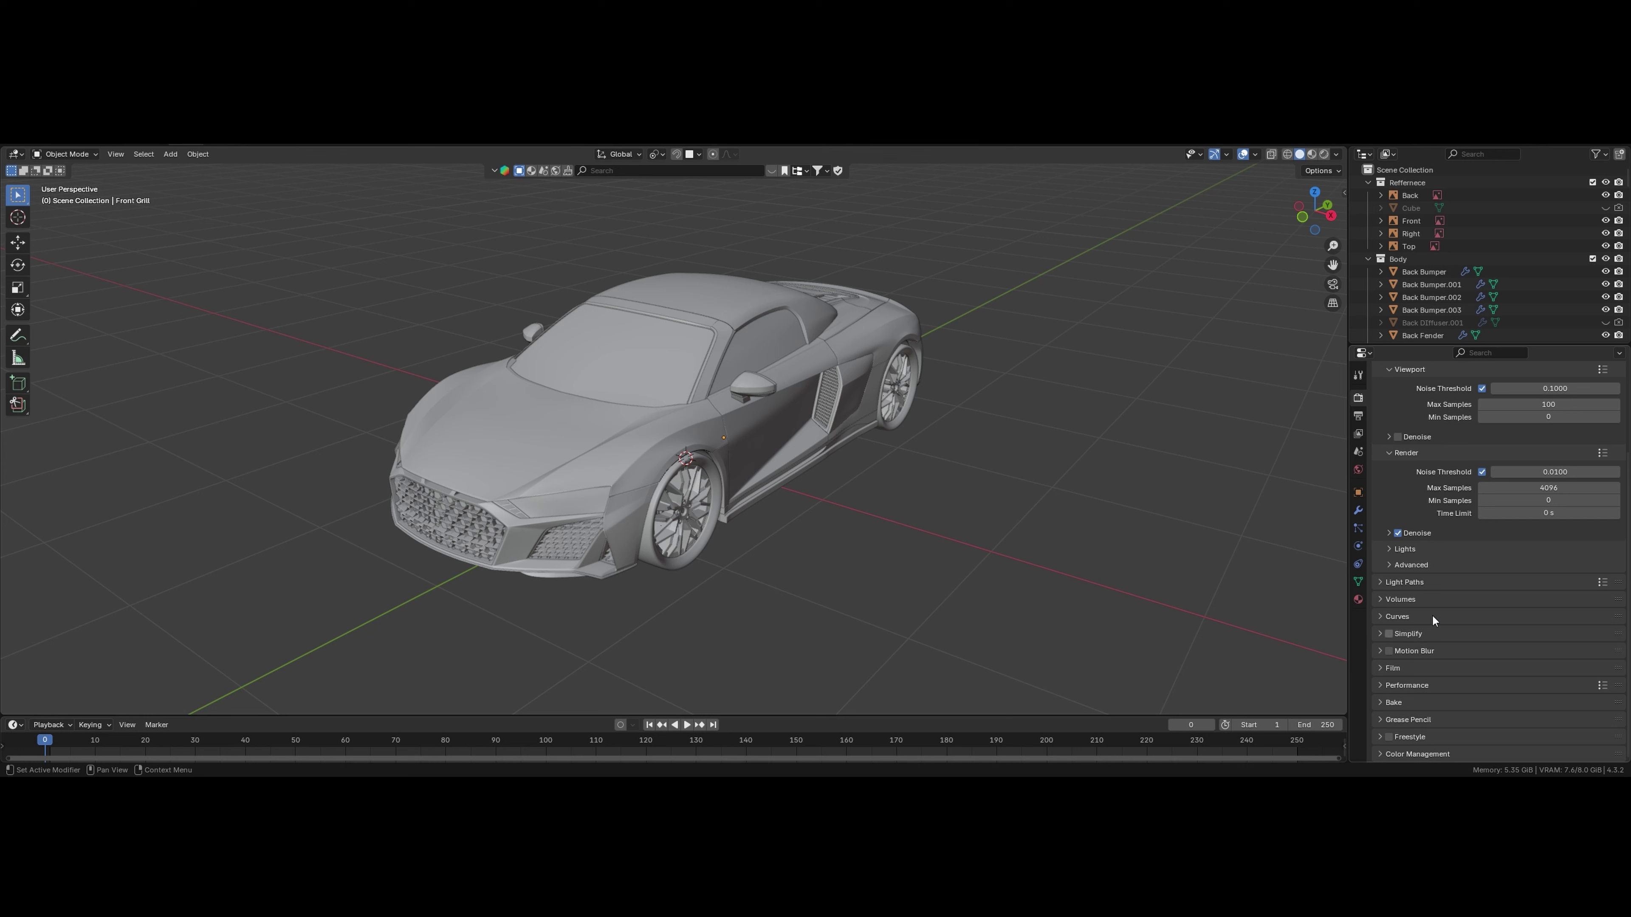
left_click(1380, 636)
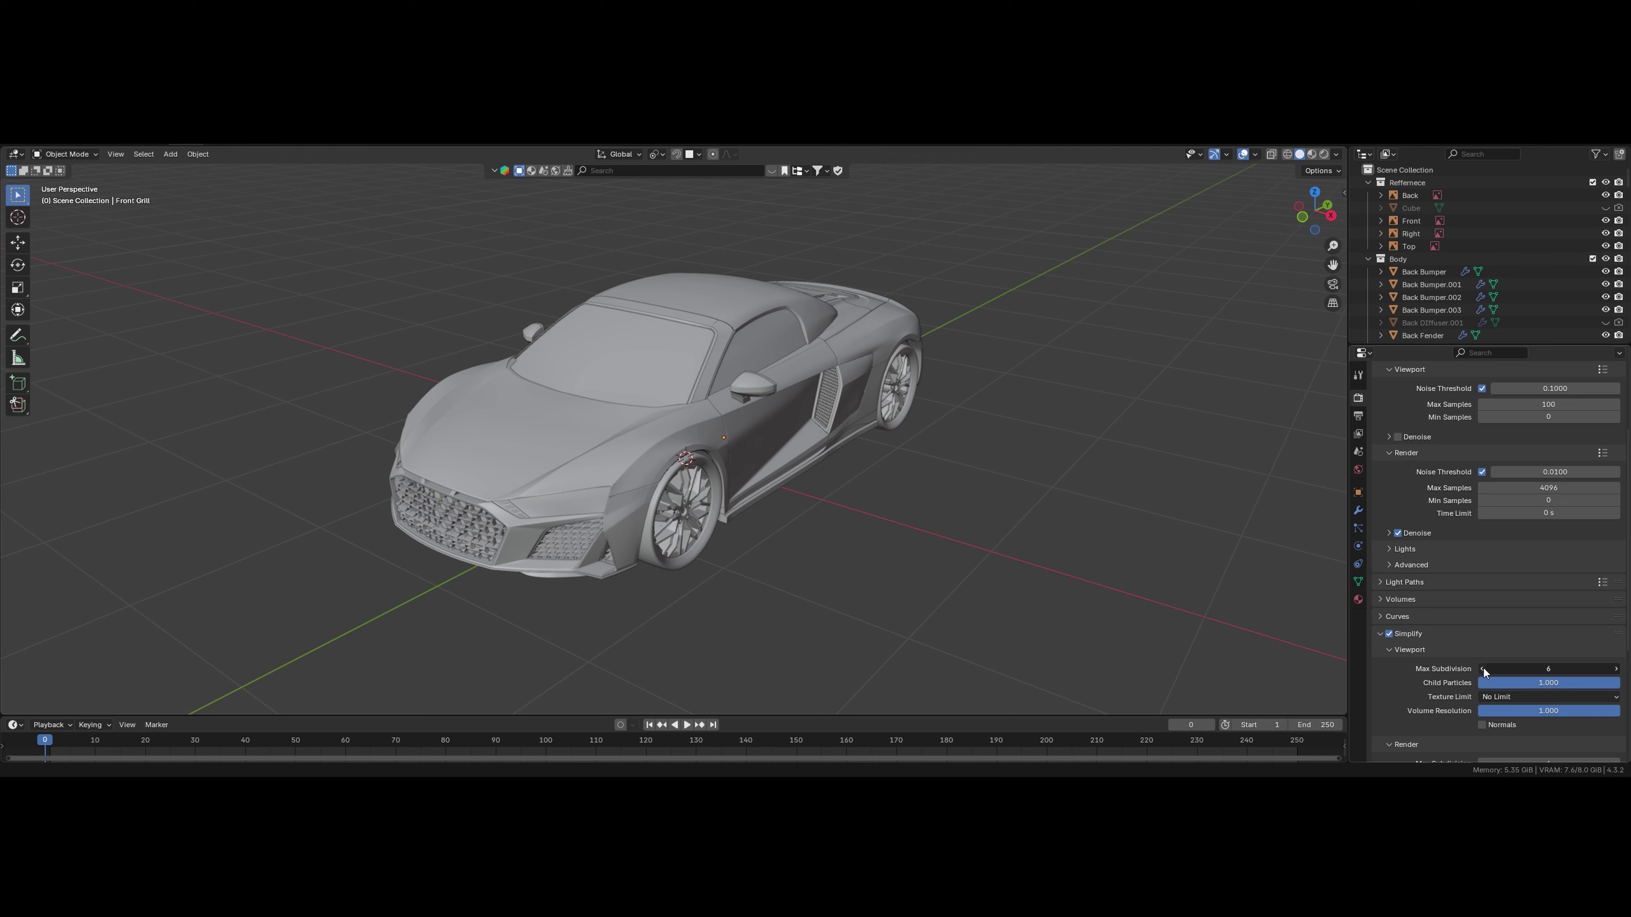
left_click(1482, 668)
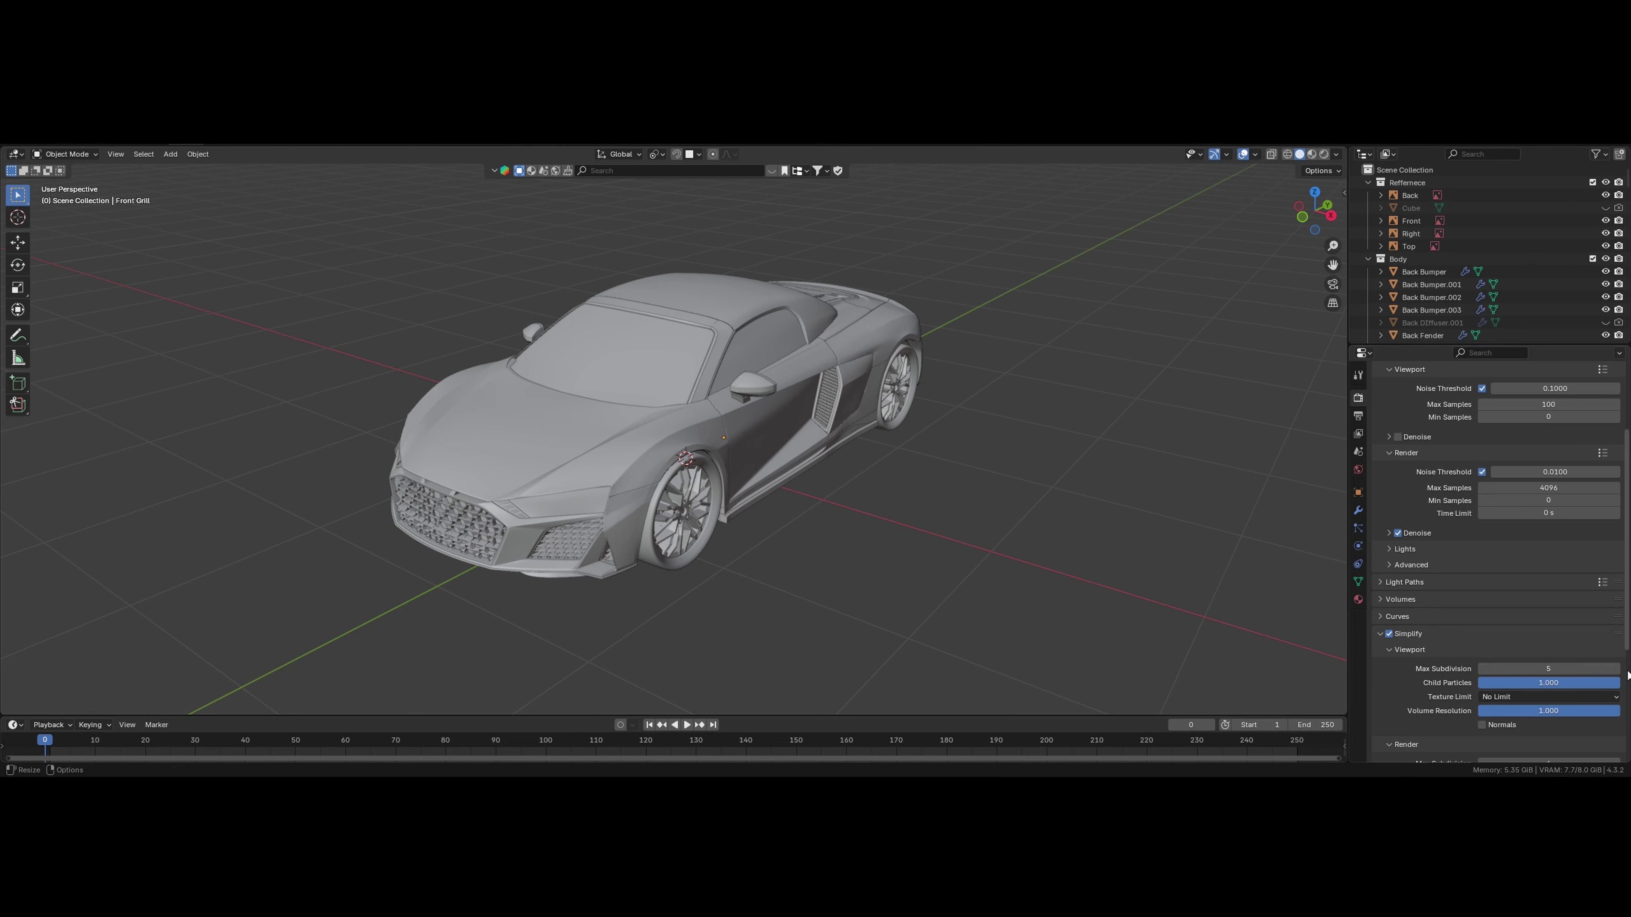
Step: Select every object of the car and convert them to meshes with their modifiers applied
key("a")
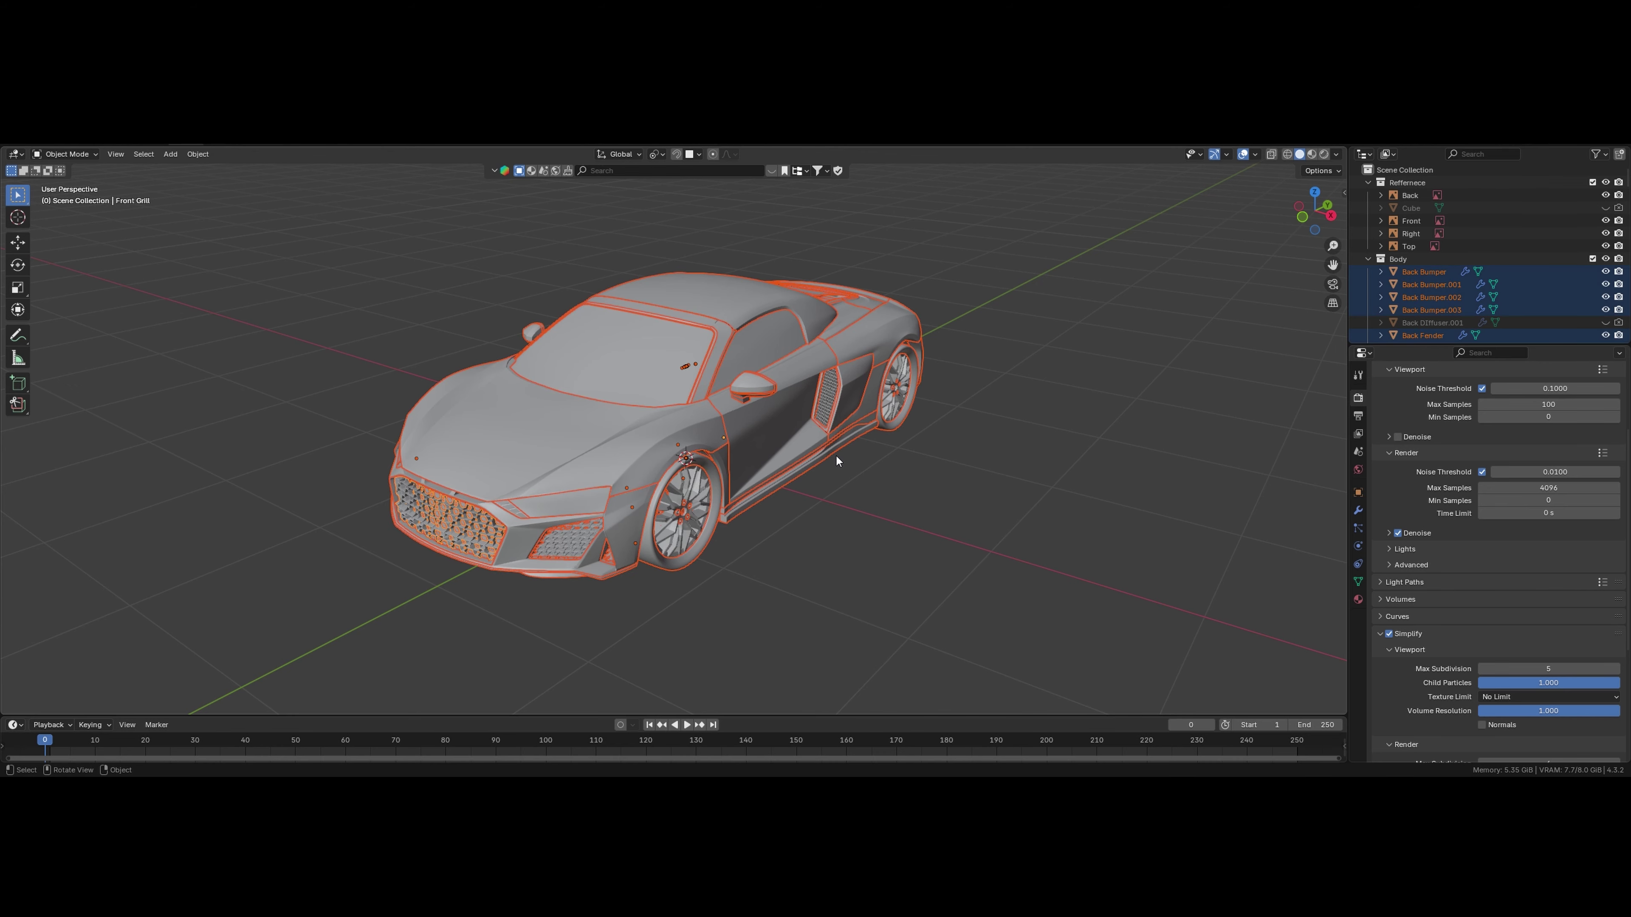
key("g")
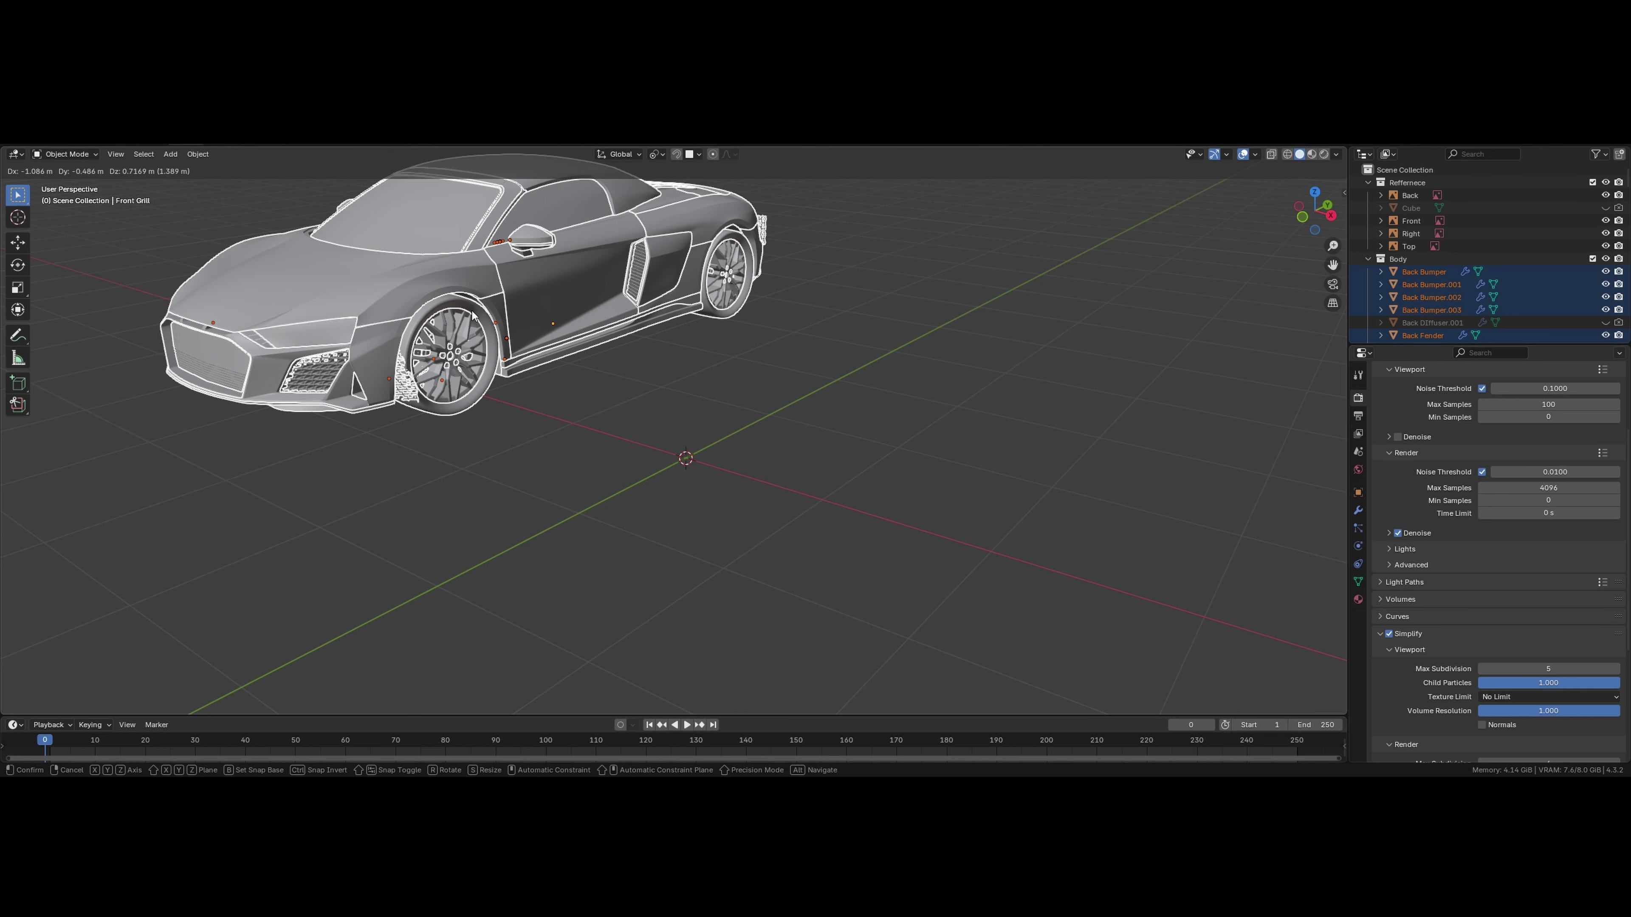
key("Escape")
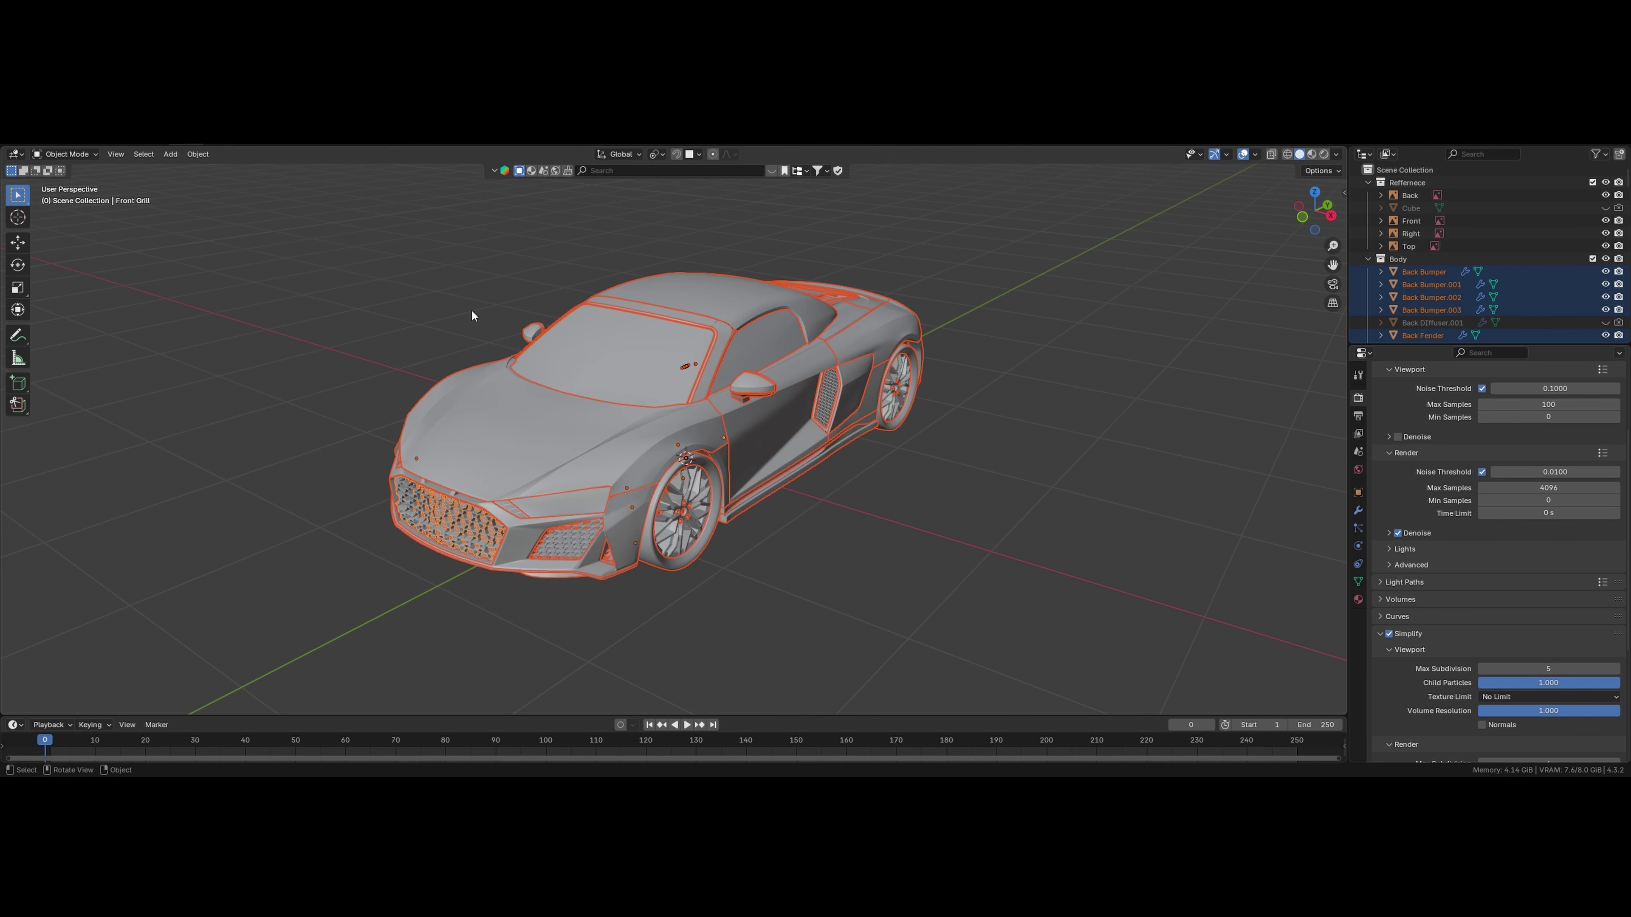
key("ctrl+a")
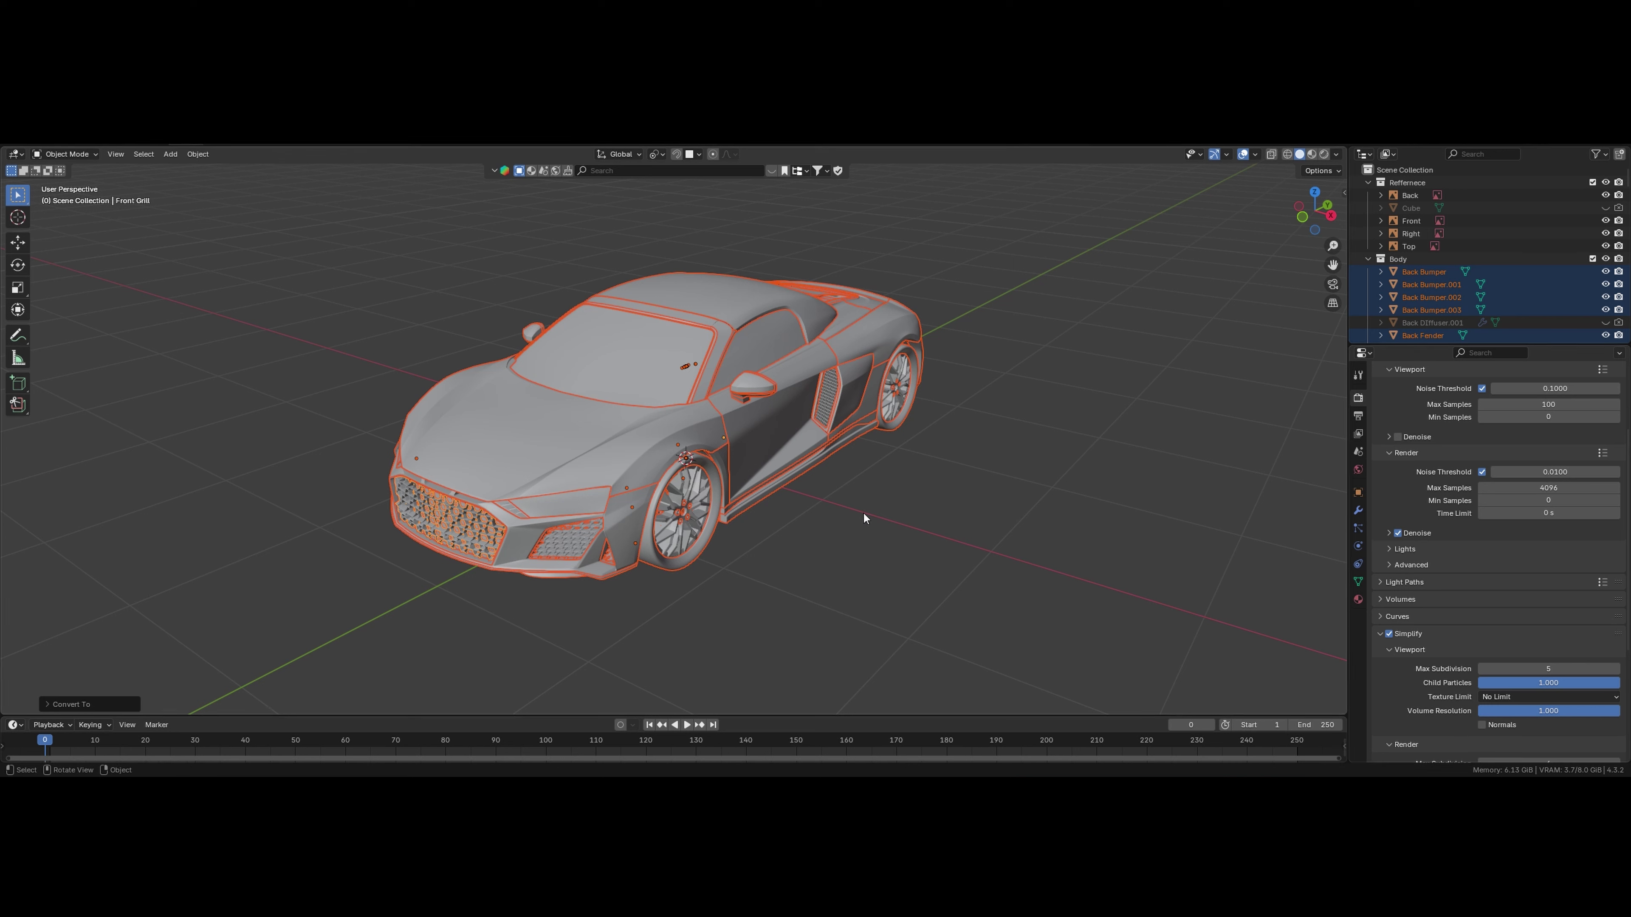
Step: Set Simplify's viewport max subdivision to 3 and its viewport texture limit to 1024
scroll(1454, 640, "down", 5)
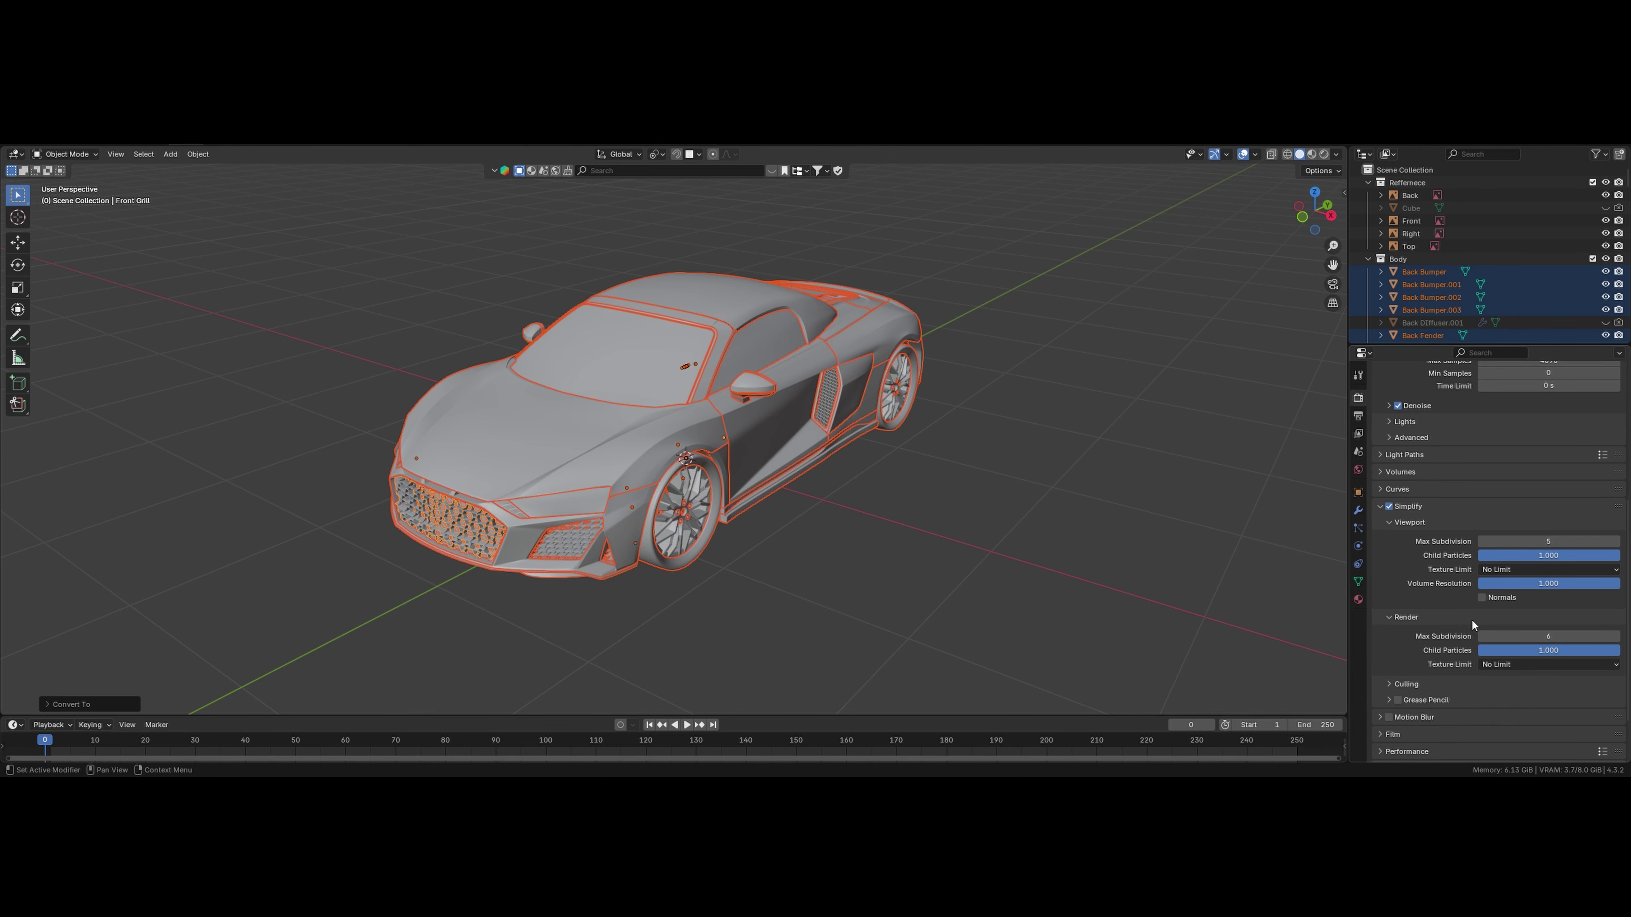
left_click(1483, 542)
left_click(1482, 542)
left_click(1496, 570)
left_click(1509, 636)
Step: Set the render performance tile size to 256 and enable Persistent Data for the final render
scroll(1423, 646, "down", 2)
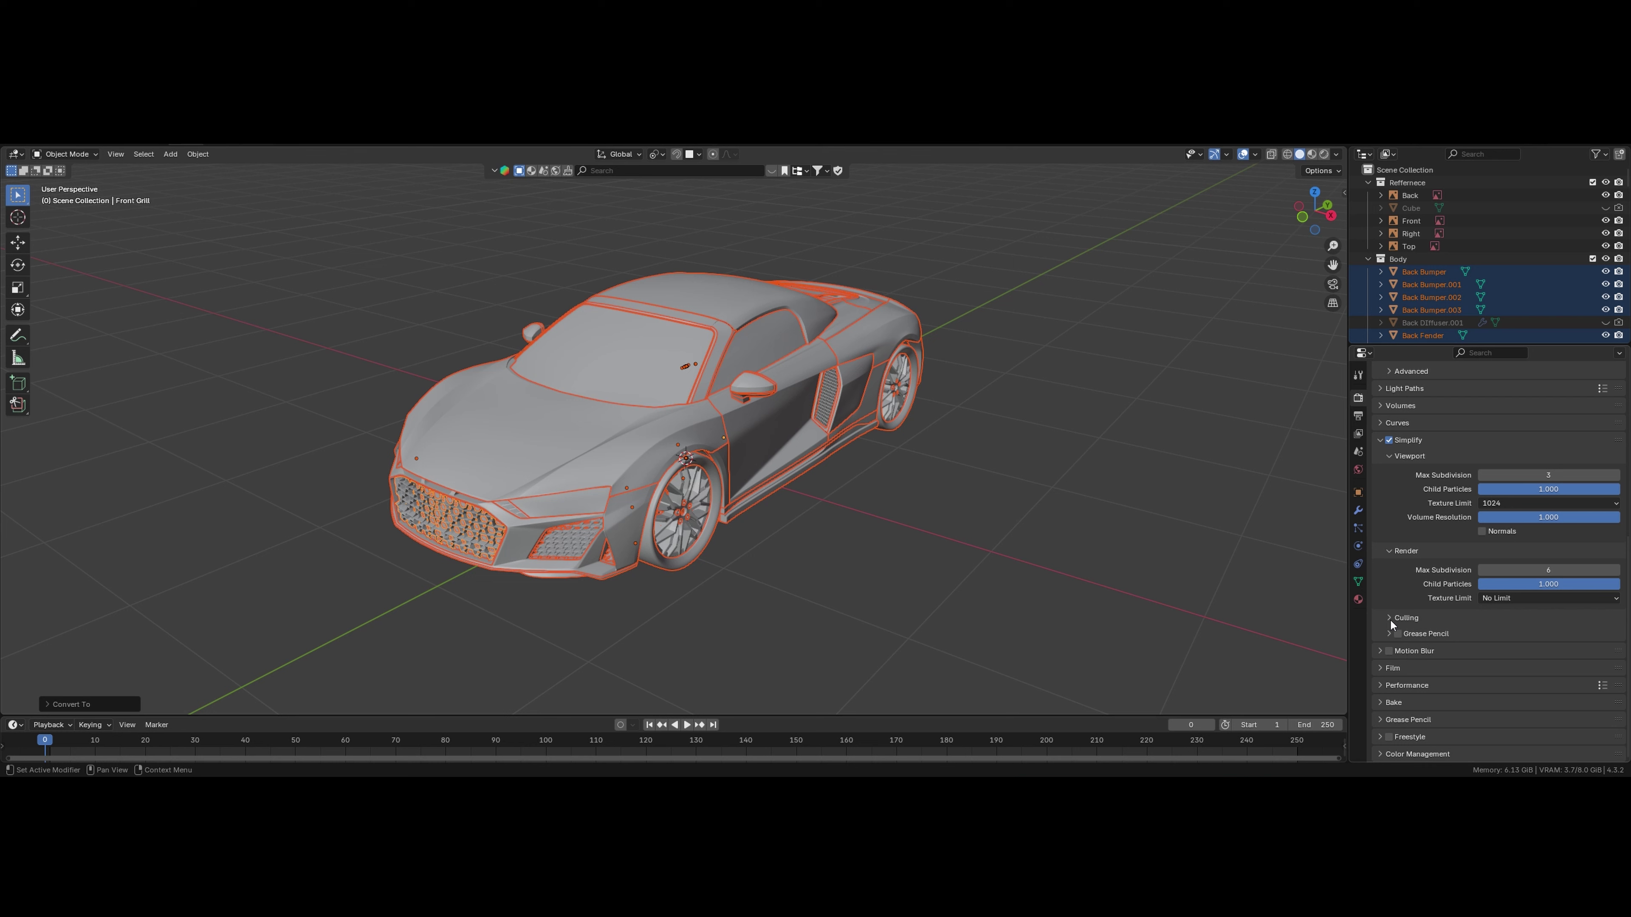
left_click(1385, 686)
scroll(1390, 687, "down", 5)
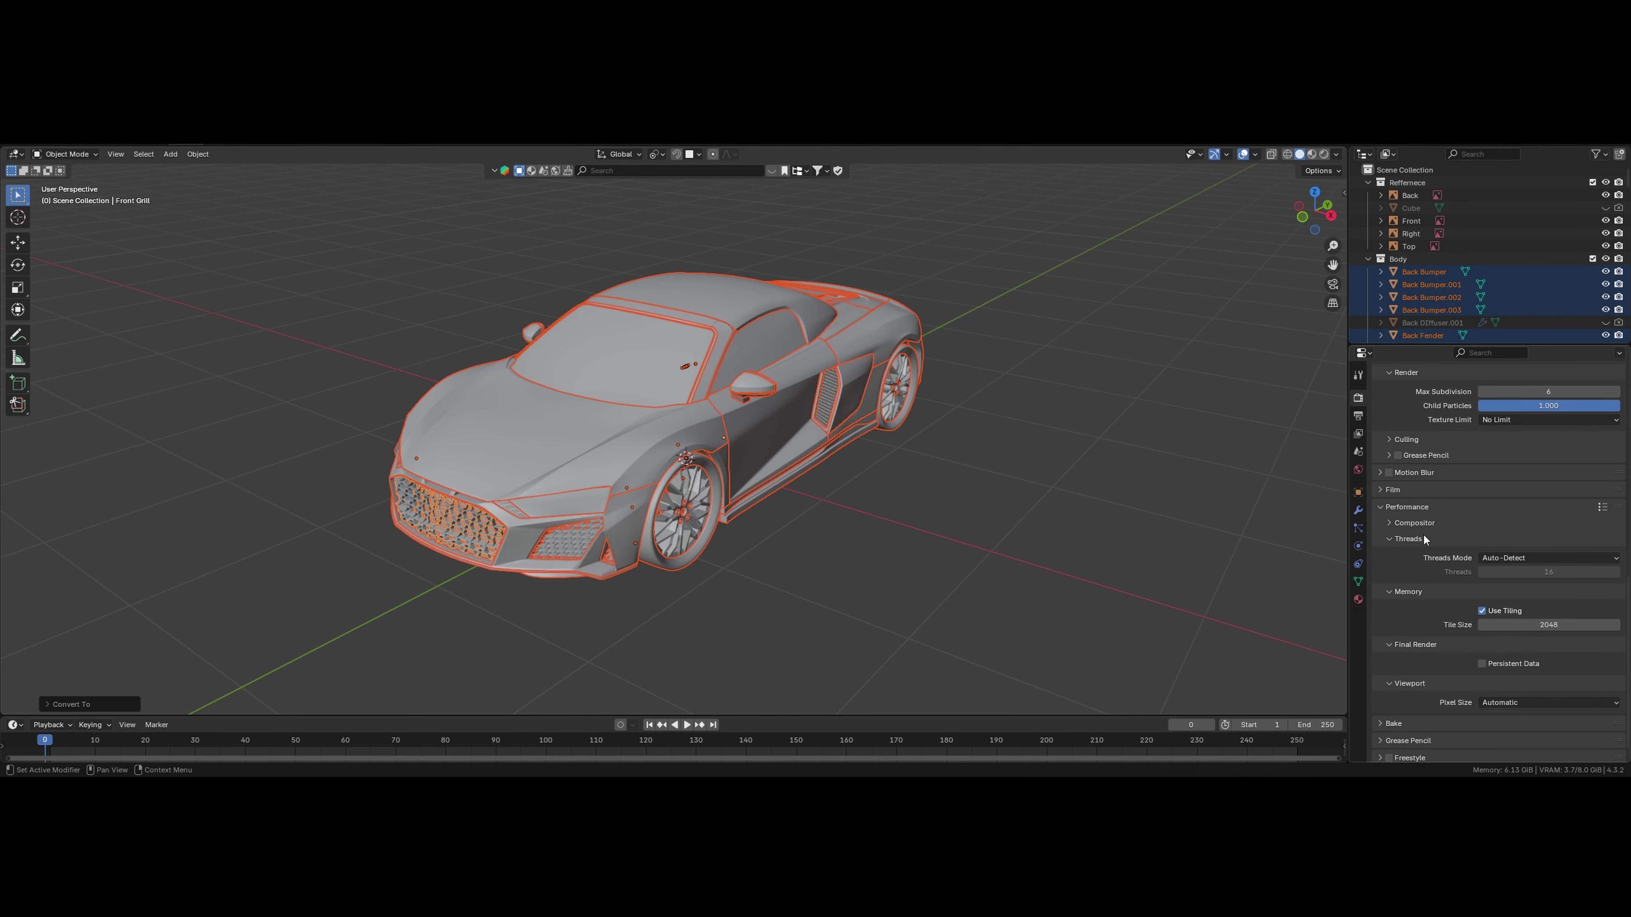
left_click(1518, 628)
type("256")
key("Return")
scroll(1449, 667, "down", 1)
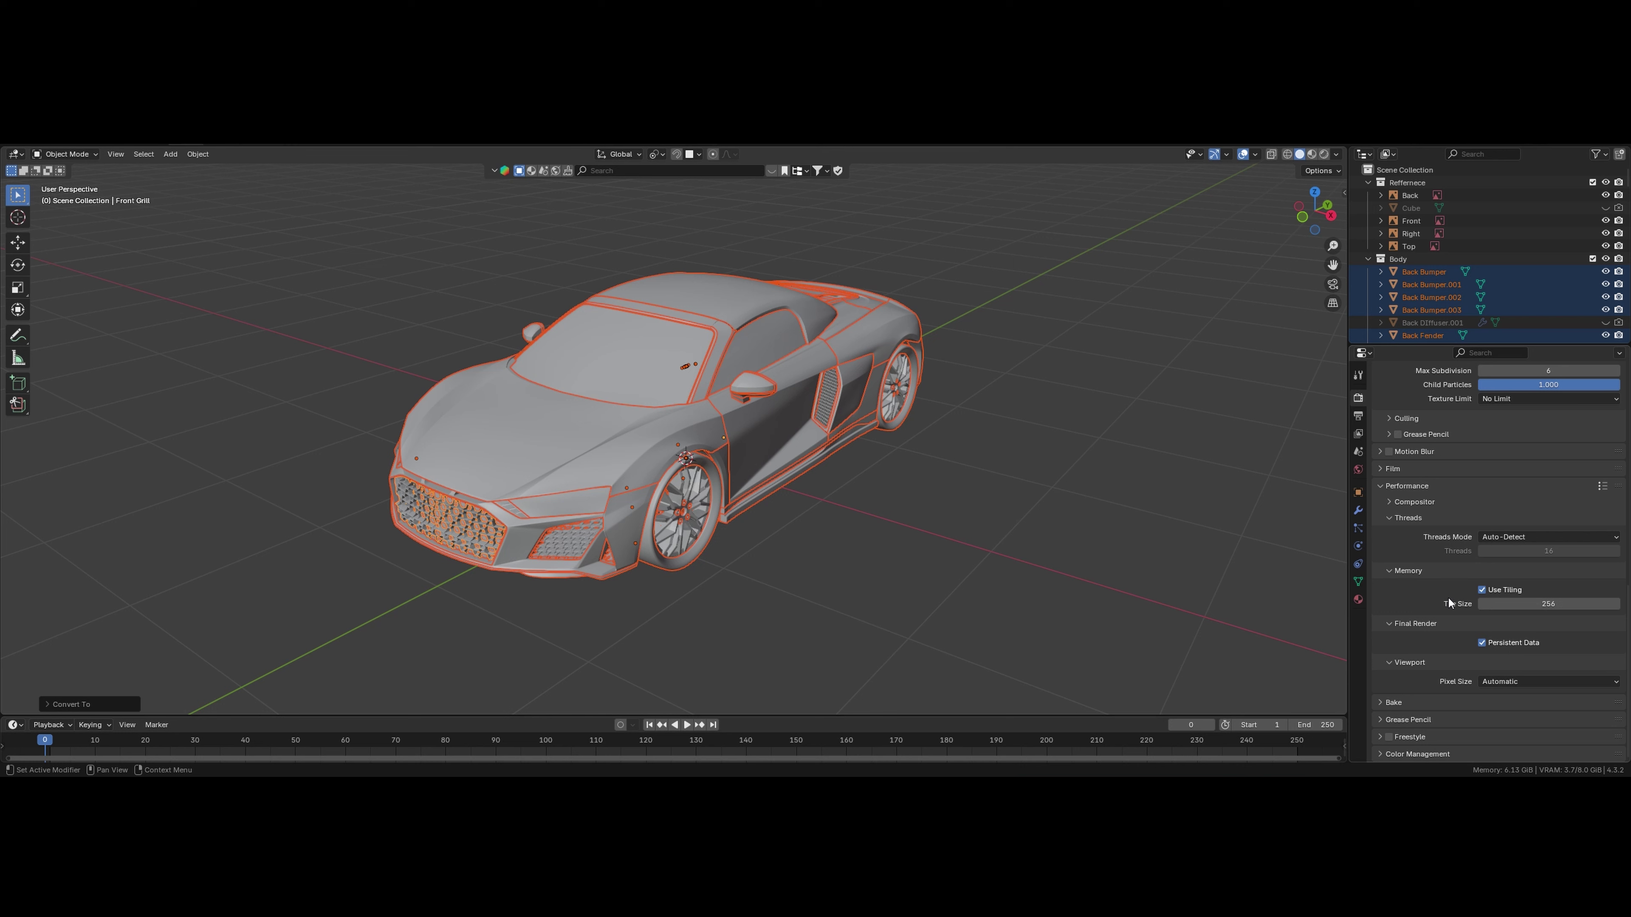
Step: Set the viewport pixel size in the performance settings to 4x
left_click(1496, 683)
left_click(1494, 682)
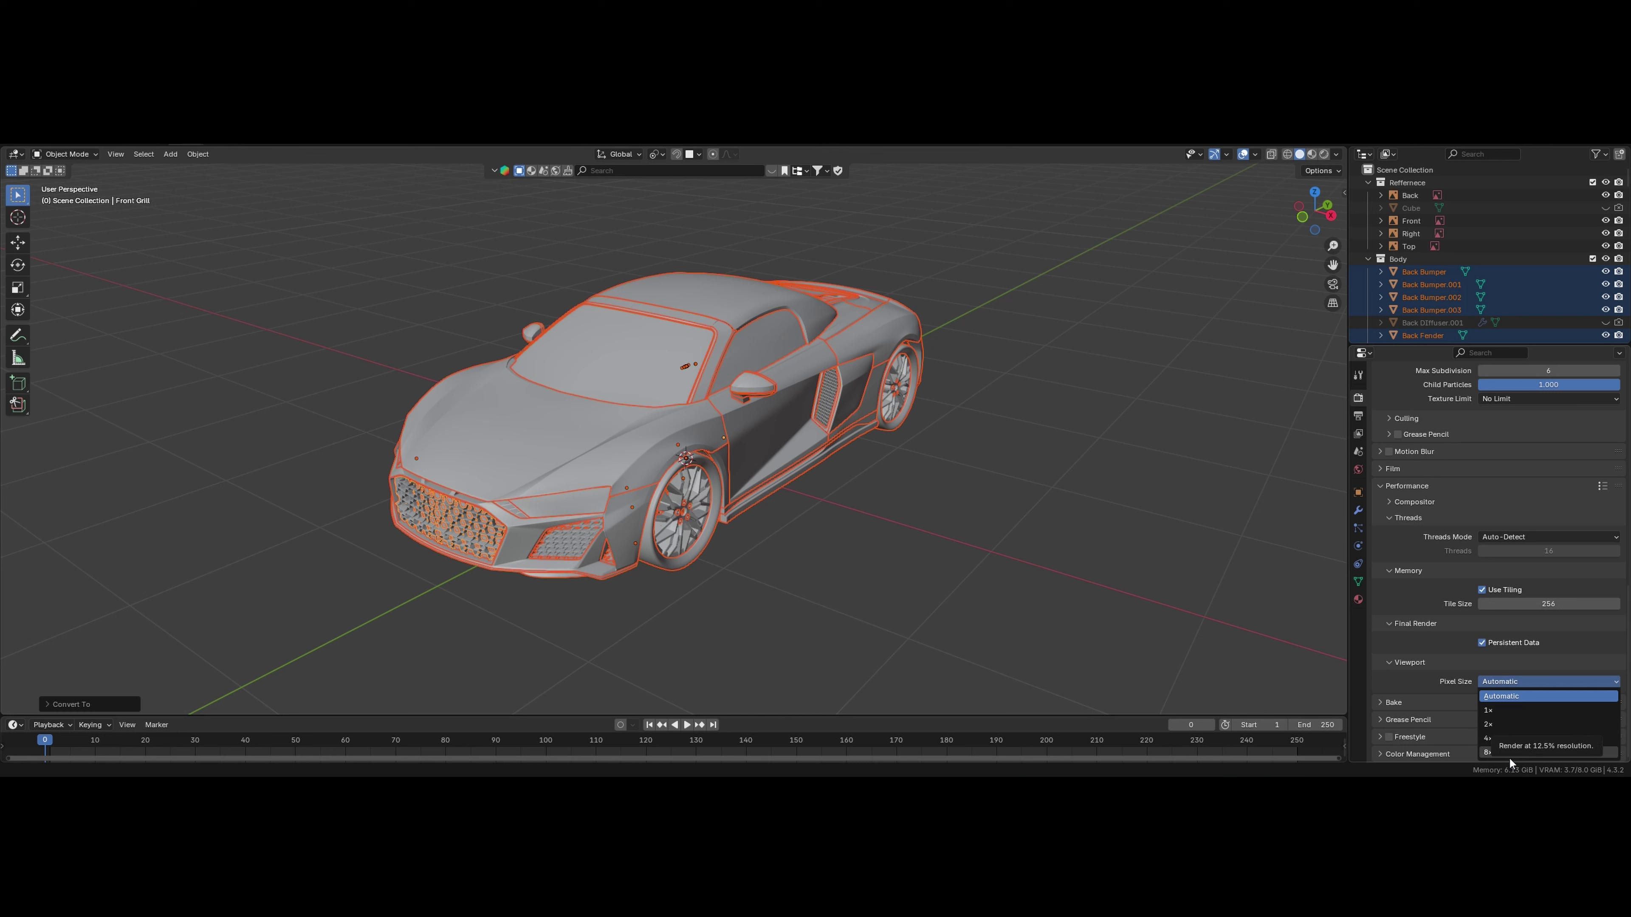
left_click(1510, 740)
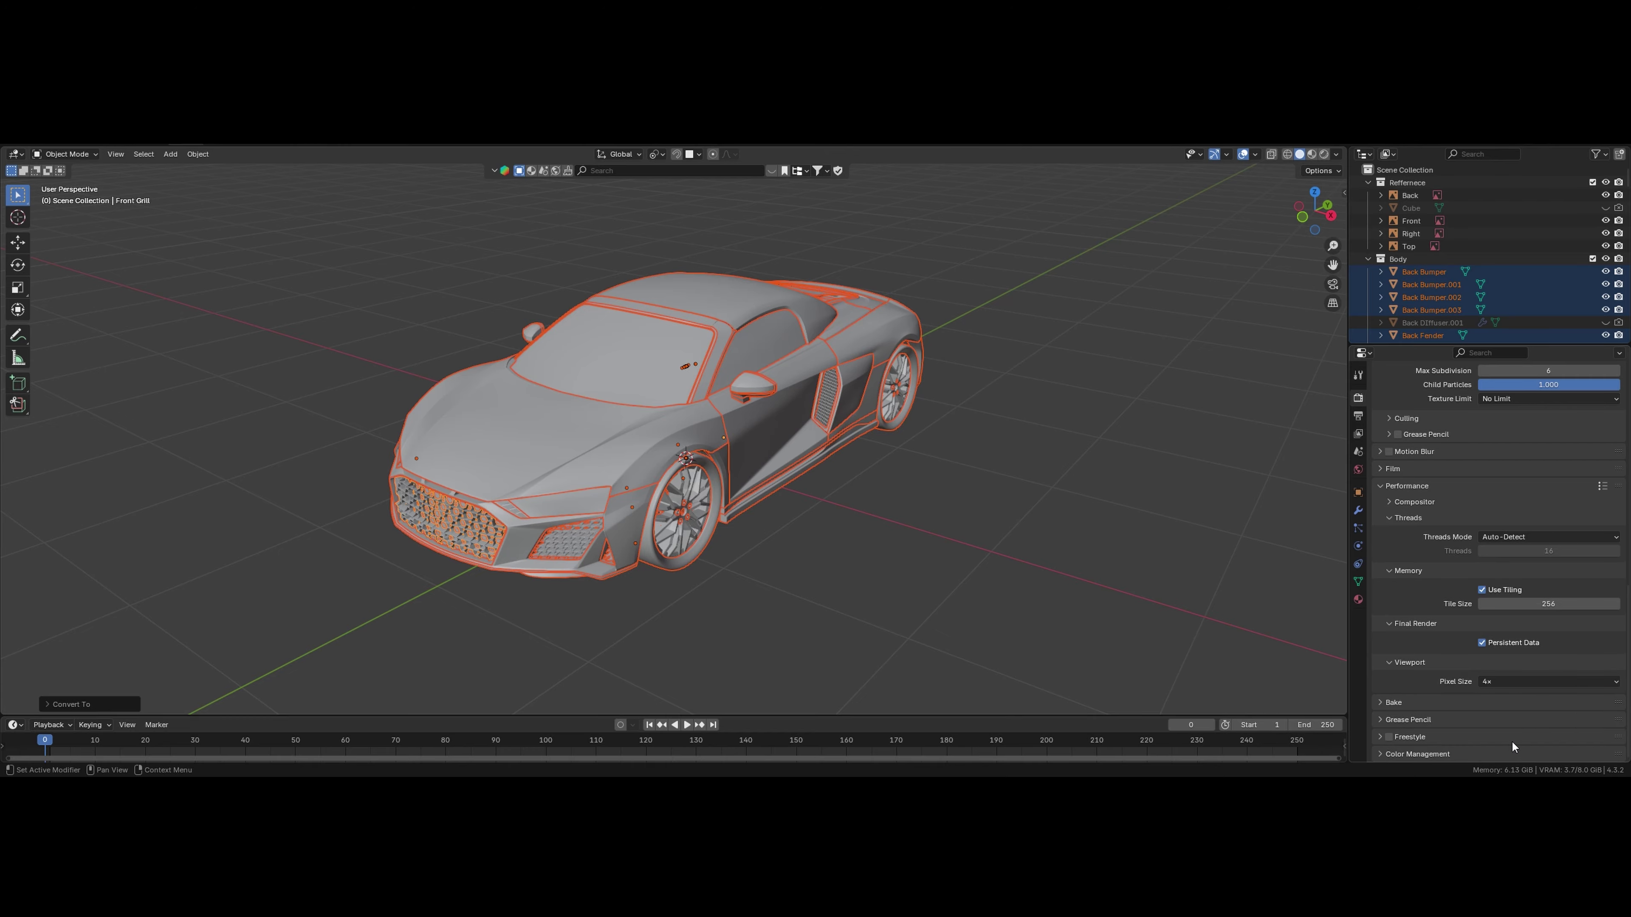
Step: Deselect all objects of the car and save the Blender file
middle_click_drag(766, 471, 255, 387)
left_click(315, 361)
left_click(37, 146)
left_click(80, 221)
Step: Show the Selectable and Disable in Viewports restriction toggles in the outliner
key("grave")
left_click(981, 424)
scroll(981, 424, "down", 4)
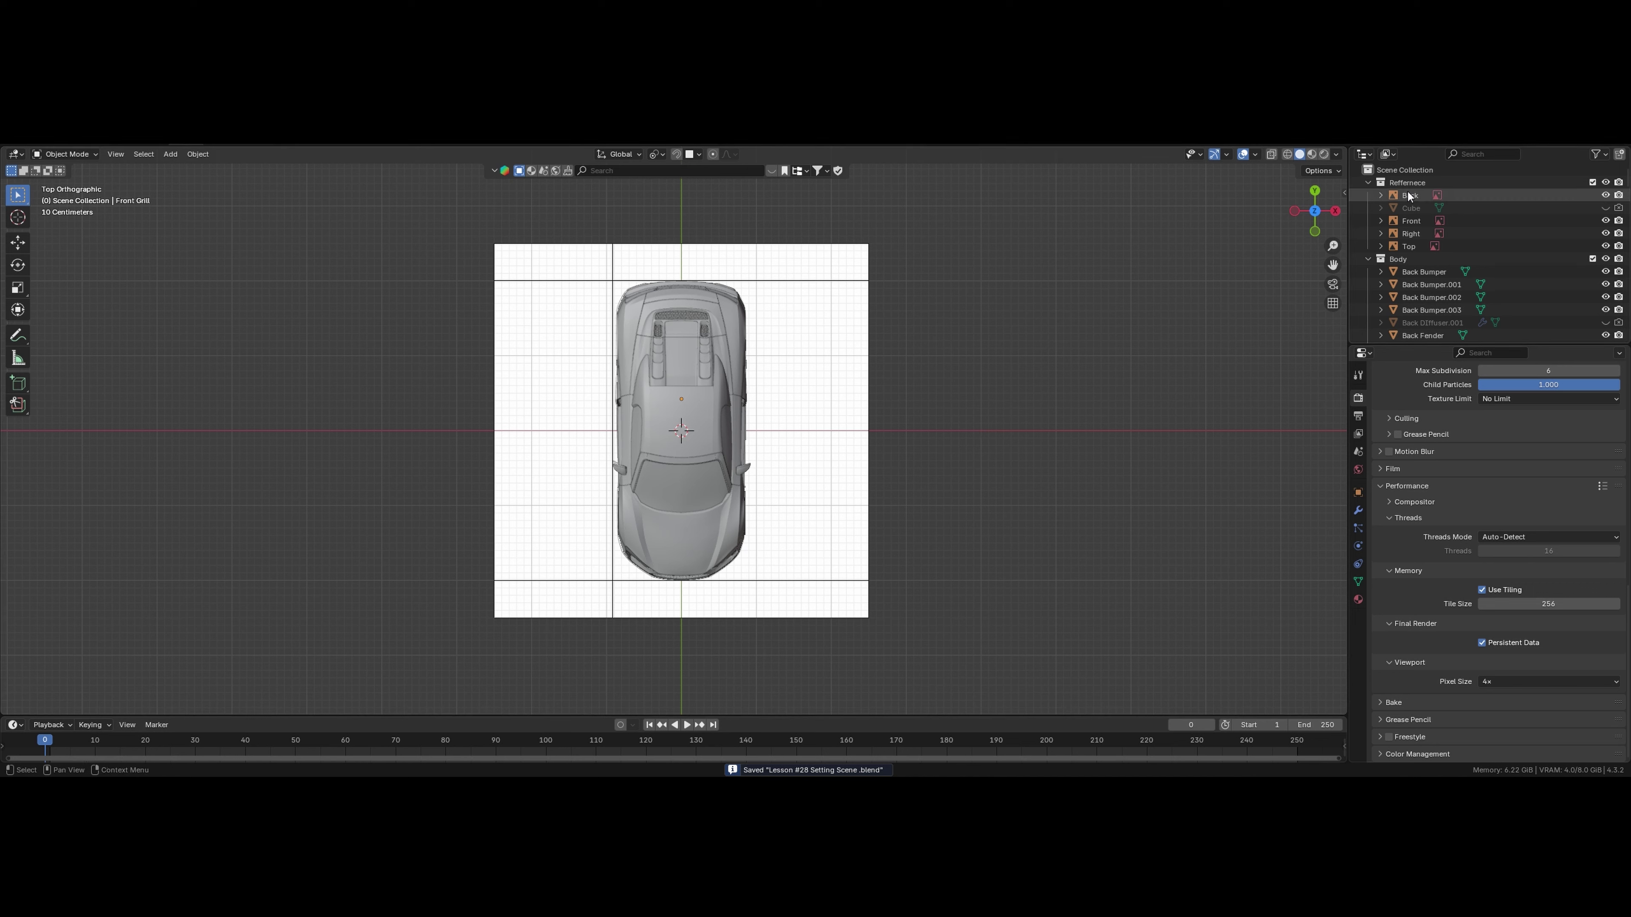
left_click(1595, 155)
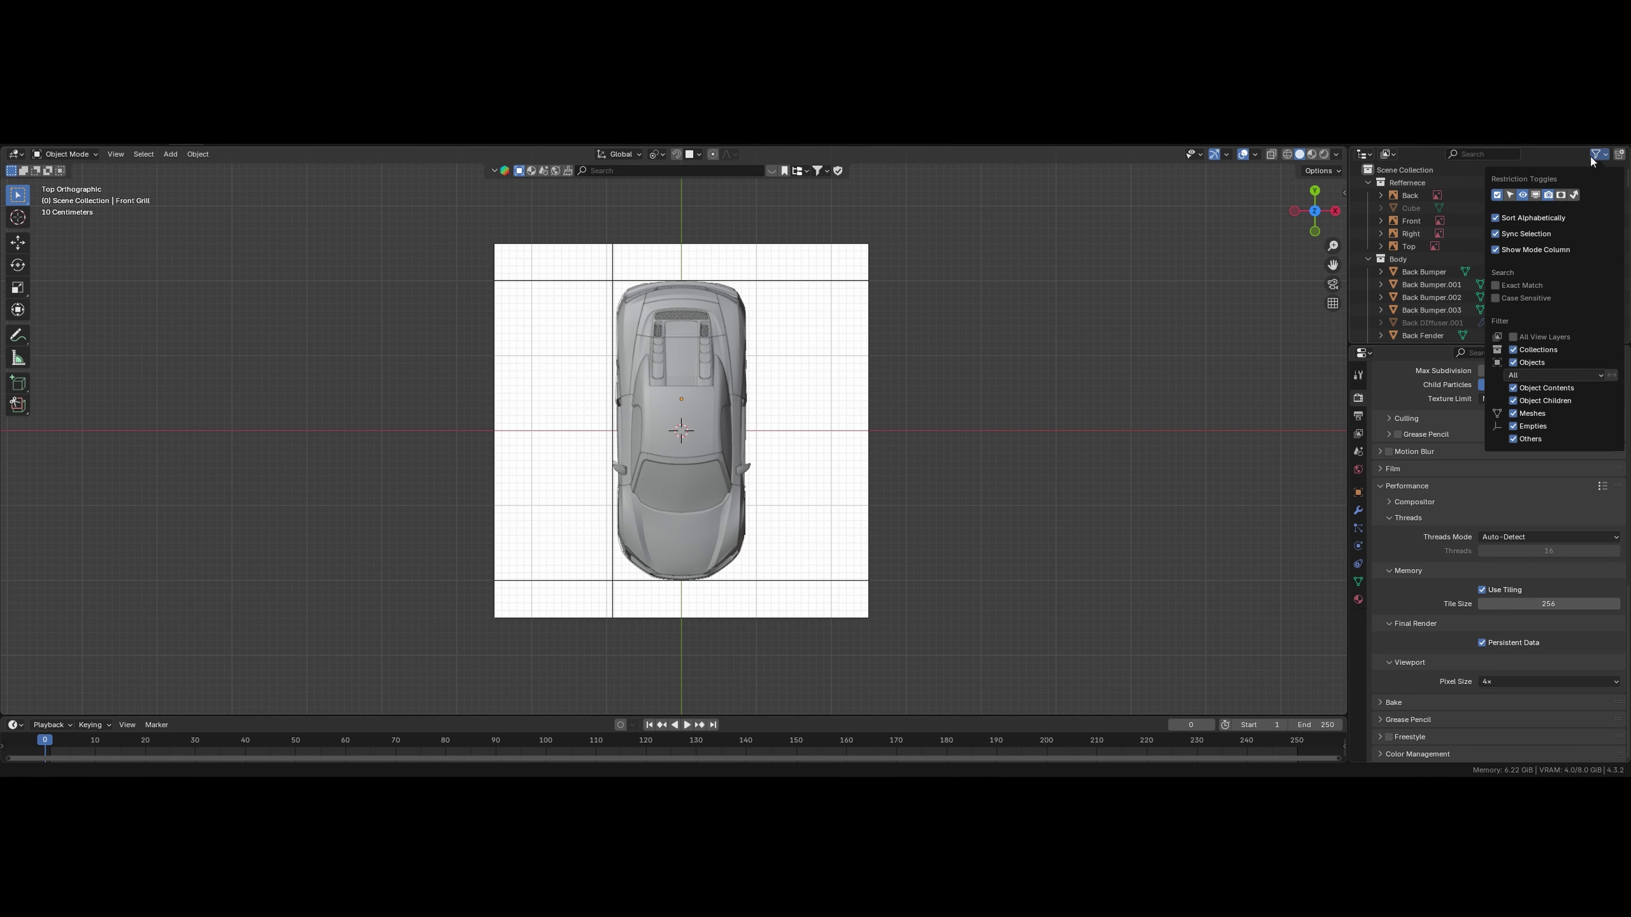
left_click(1509, 194)
left_click(1535, 194)
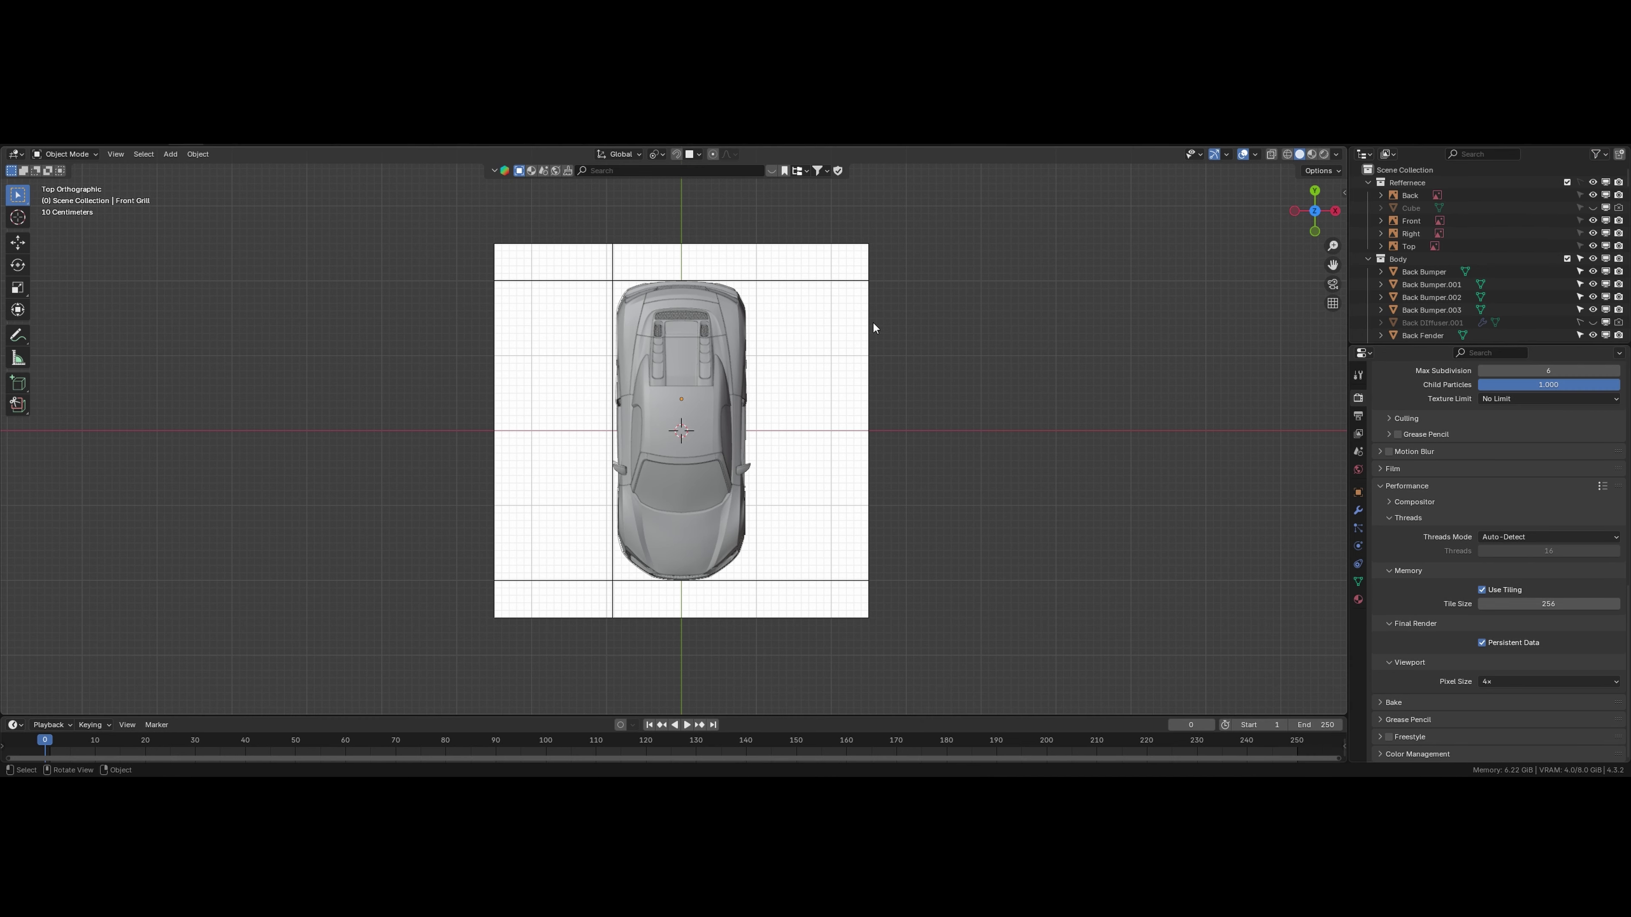
Step: Hide the reference-image and Lattis collections and collapse them together with Body, WindScreen Frame and WindScreen Cut
left_click(1368, 182)
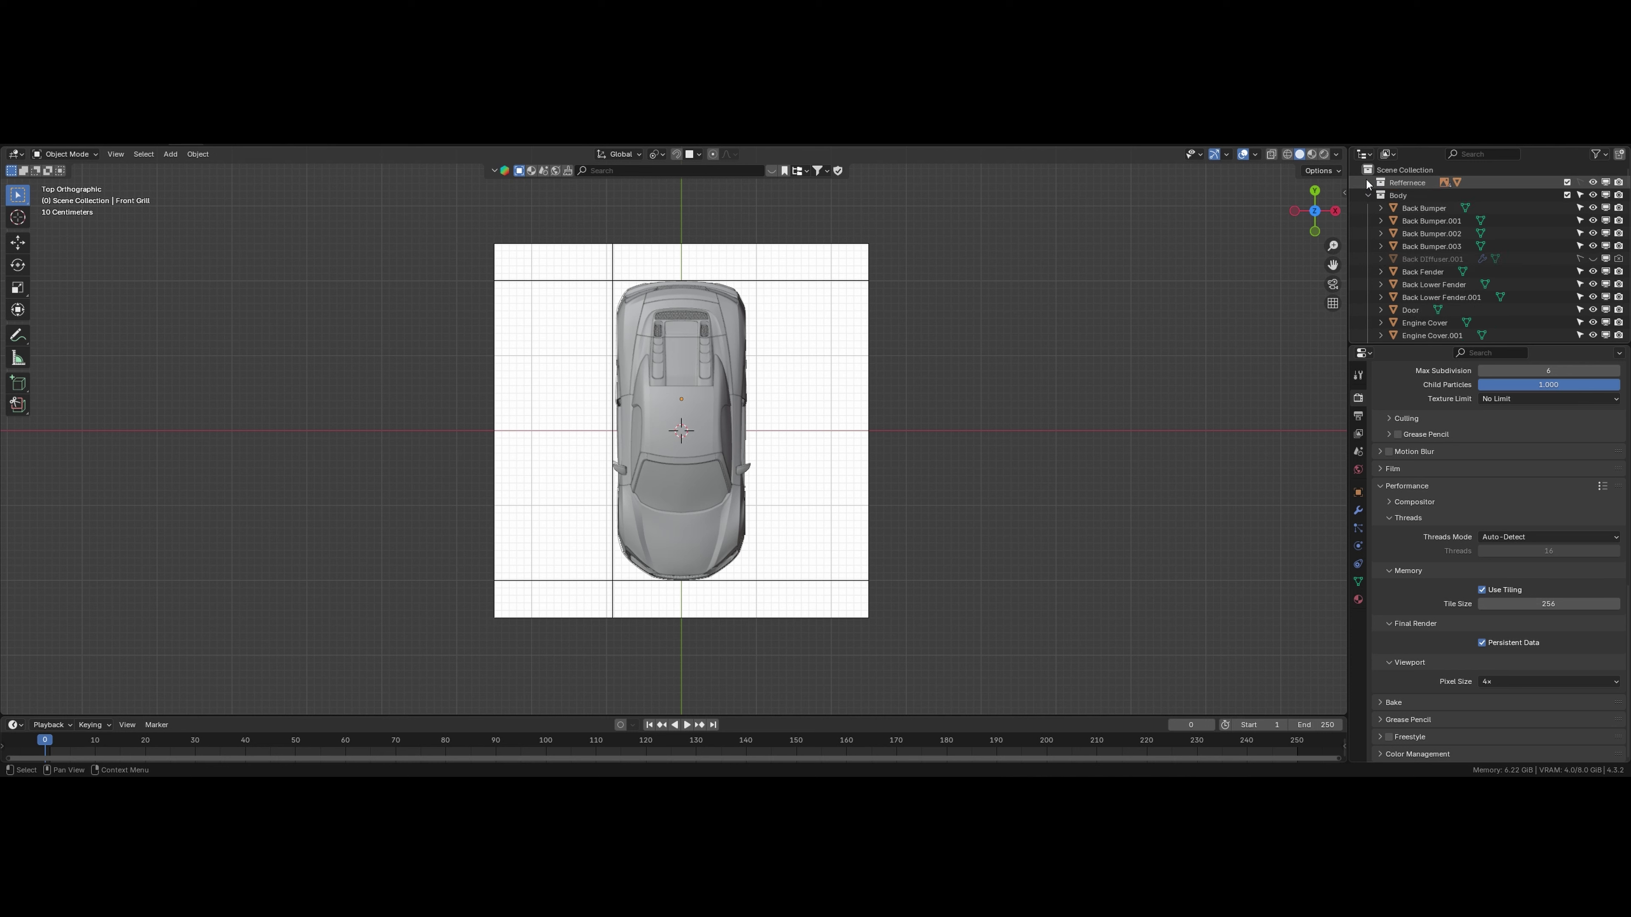
left_click(1593, 183)
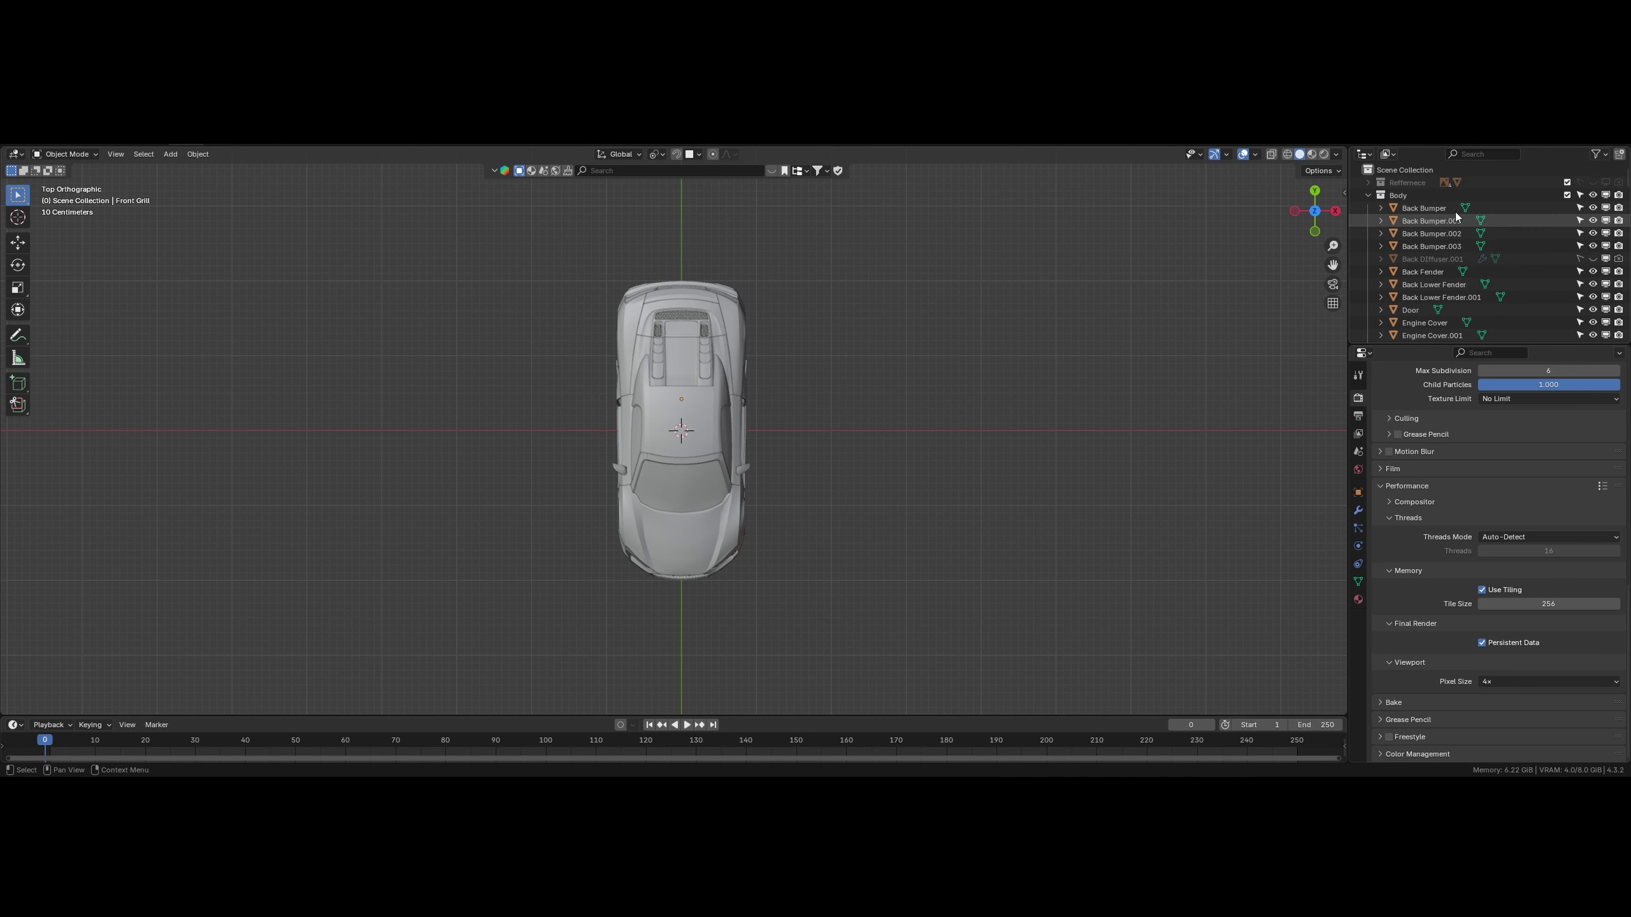
left_click(1370, 196)
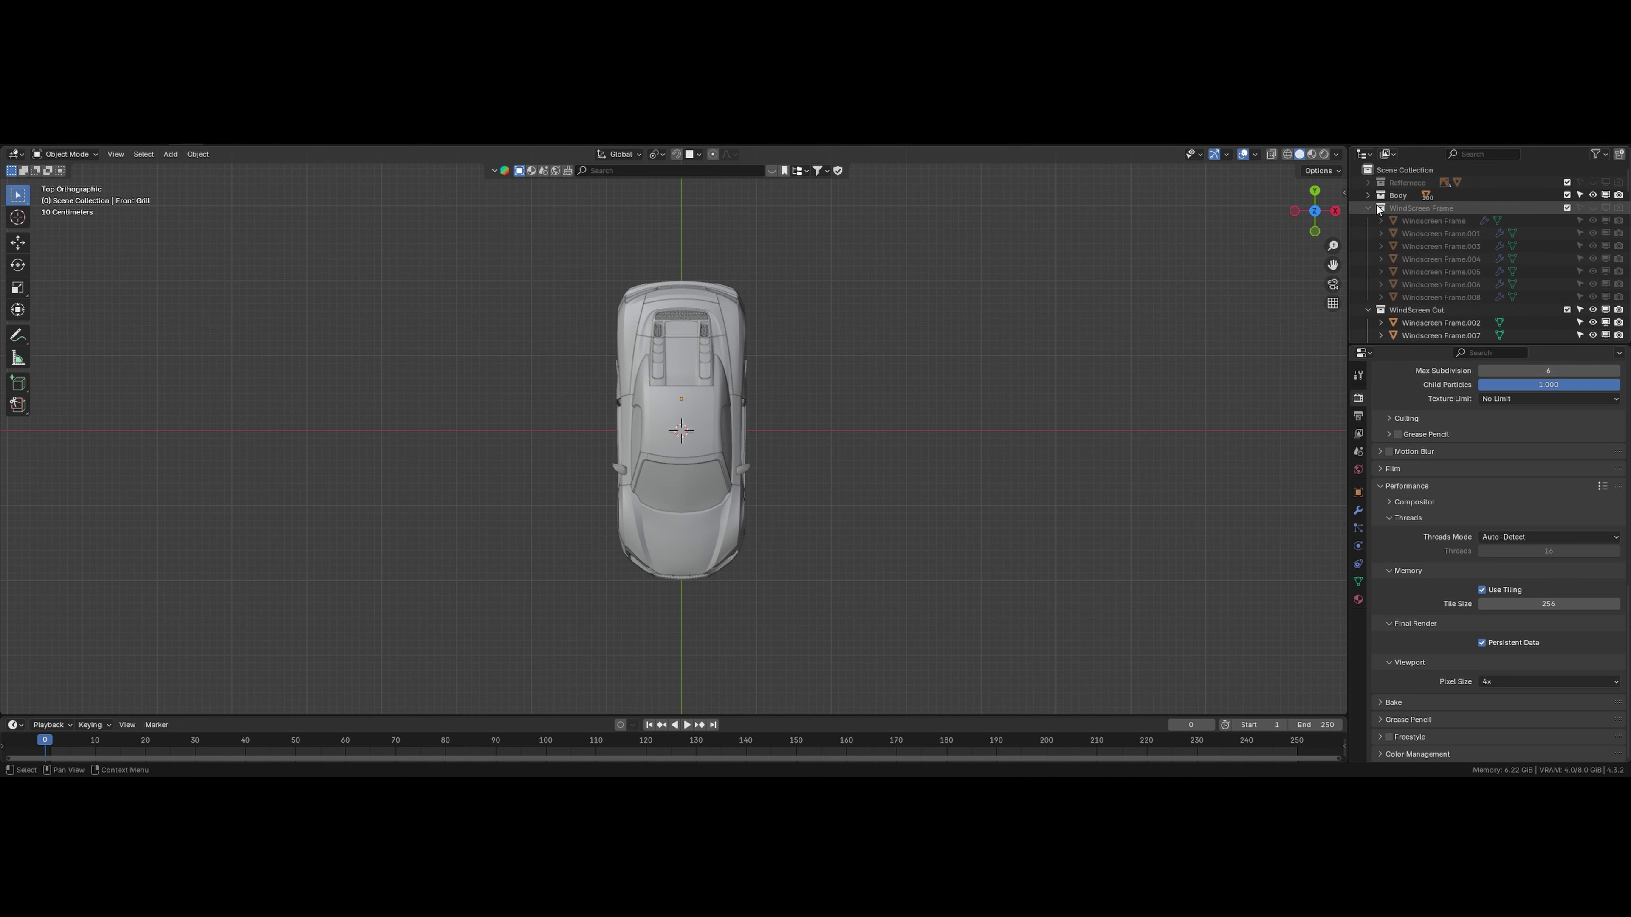
left_click(1368, 208)
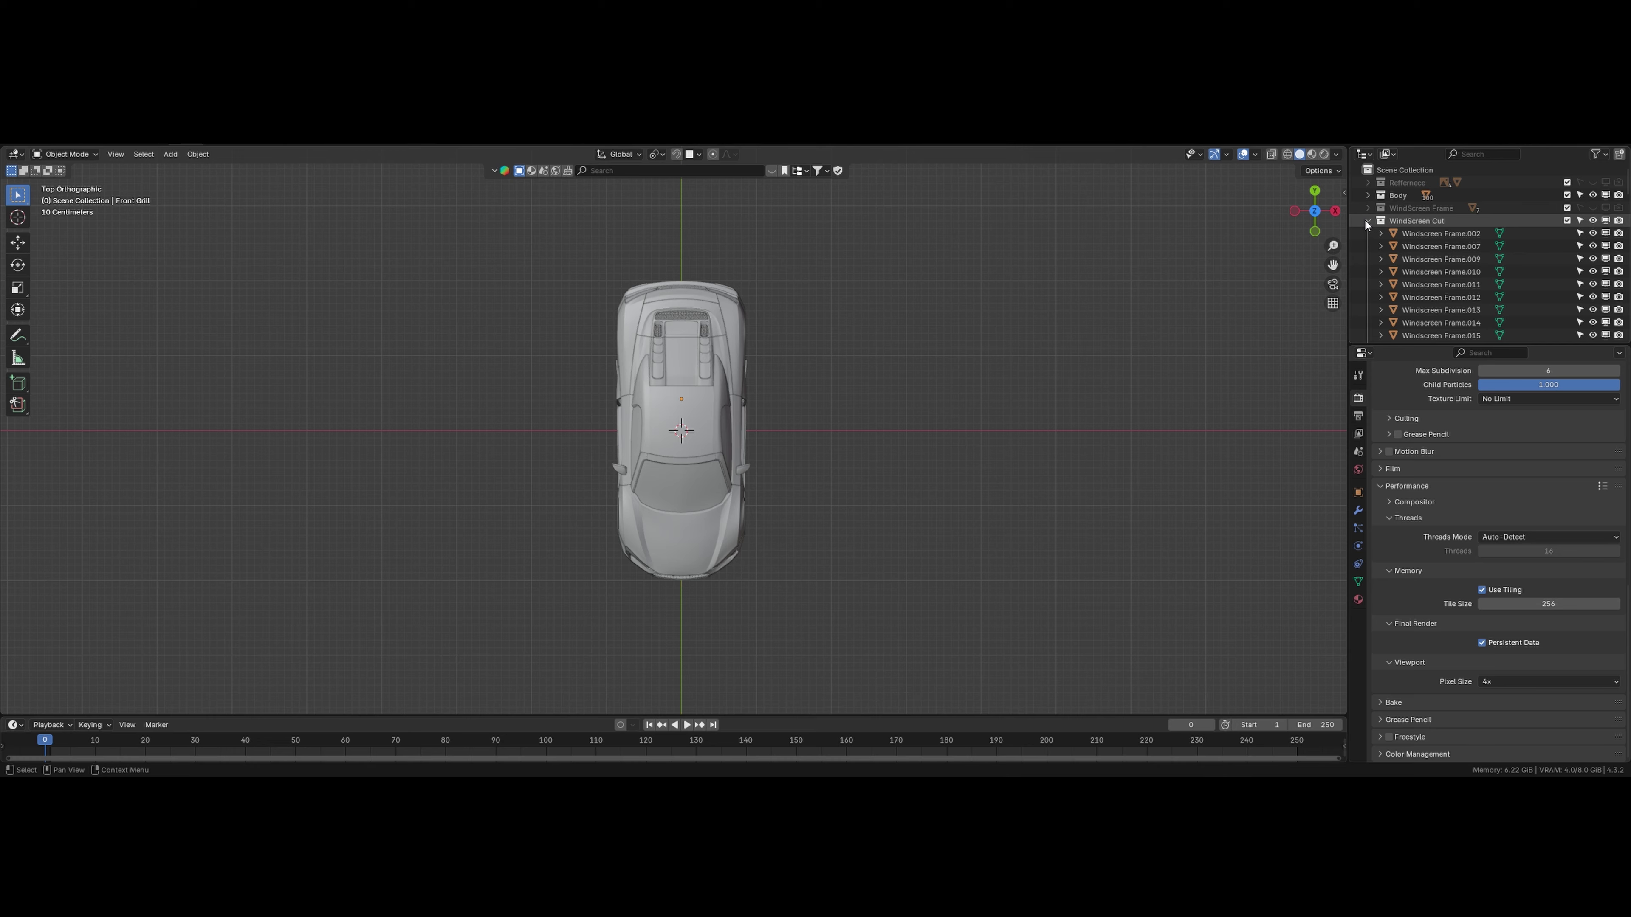
left_click(1367, 221)
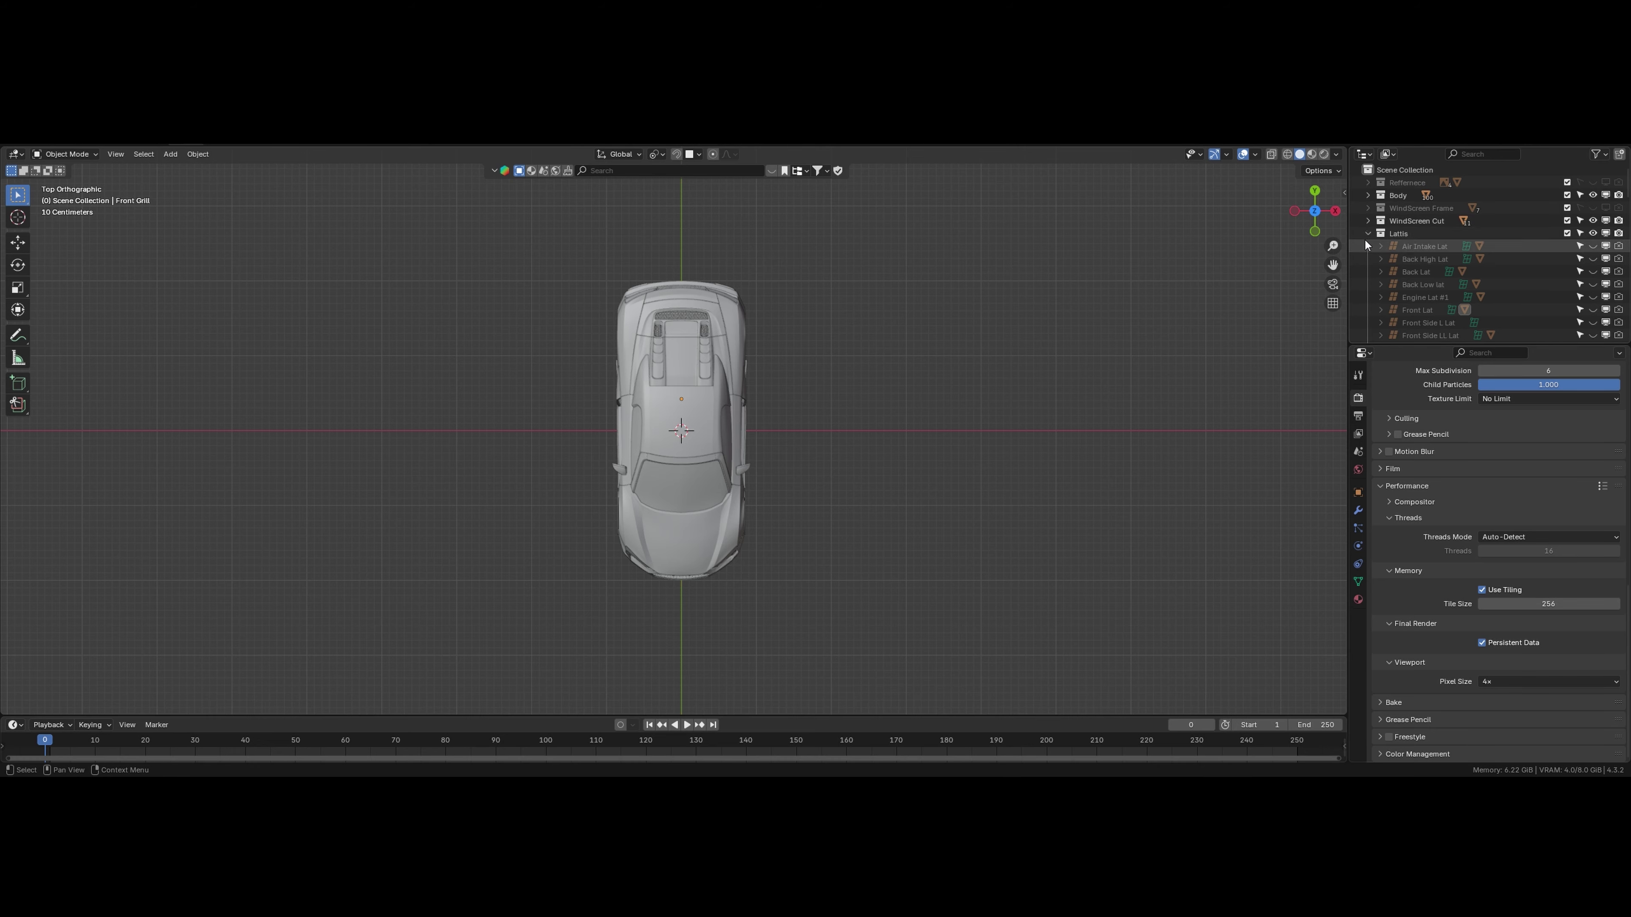
left_click(1367, 235)
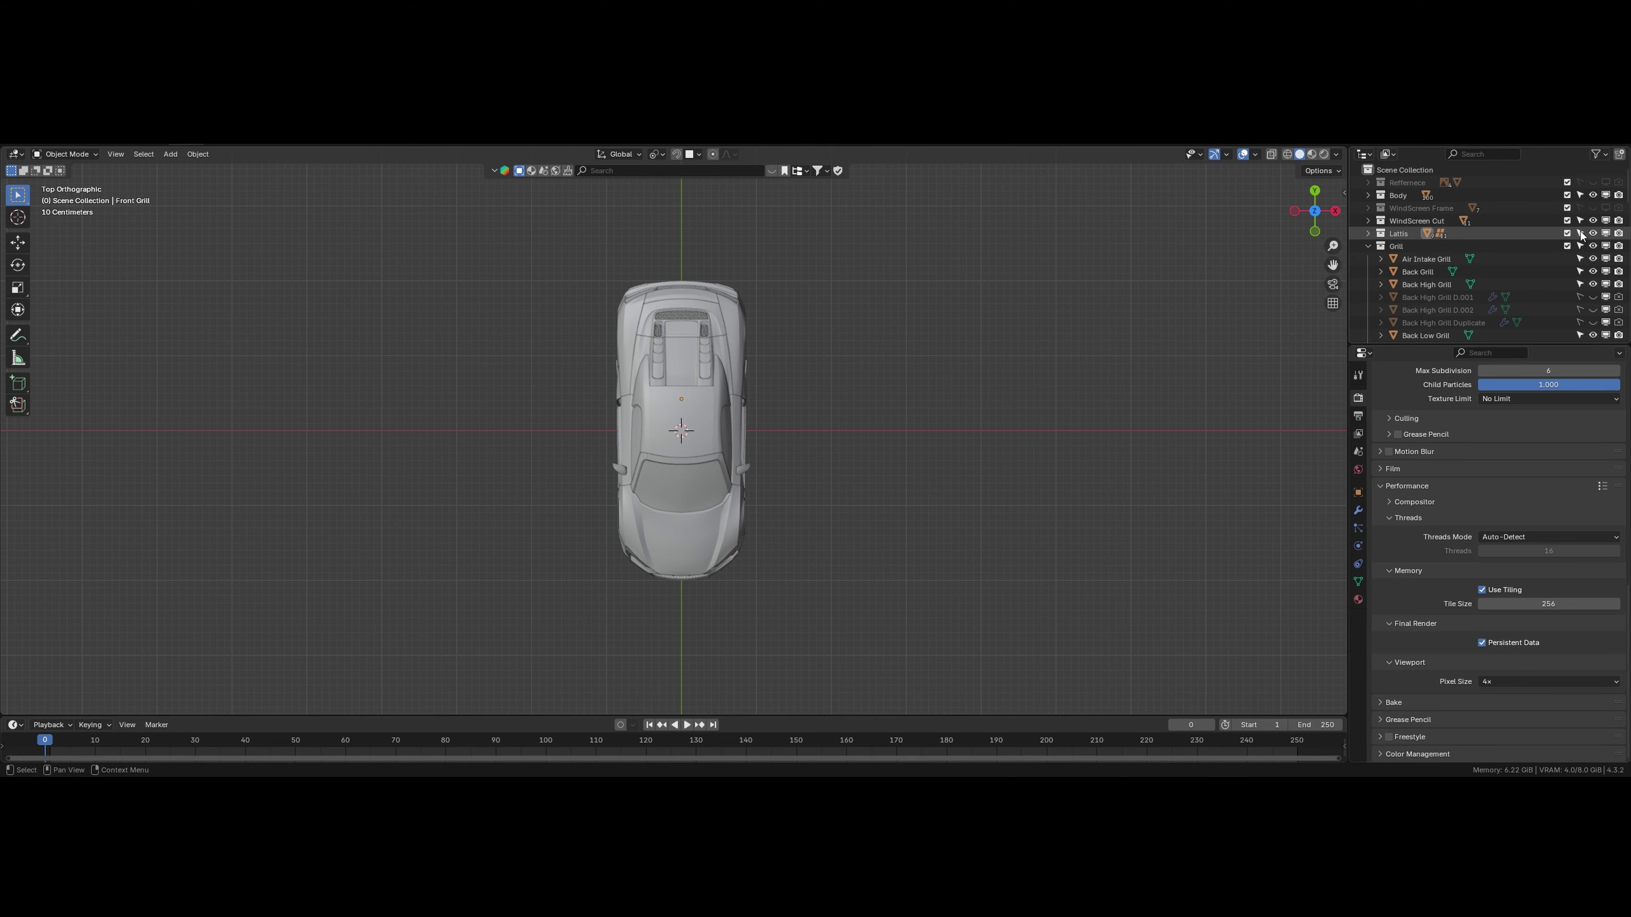
Step: Disable the front wheel collection's selection, visibility and rendering, and collapse the Grill, Wheels and Boolean Brake Disc collections
middle_click_drag(890, 513, 600, 511)
scroll(600, 512, "up", 5)
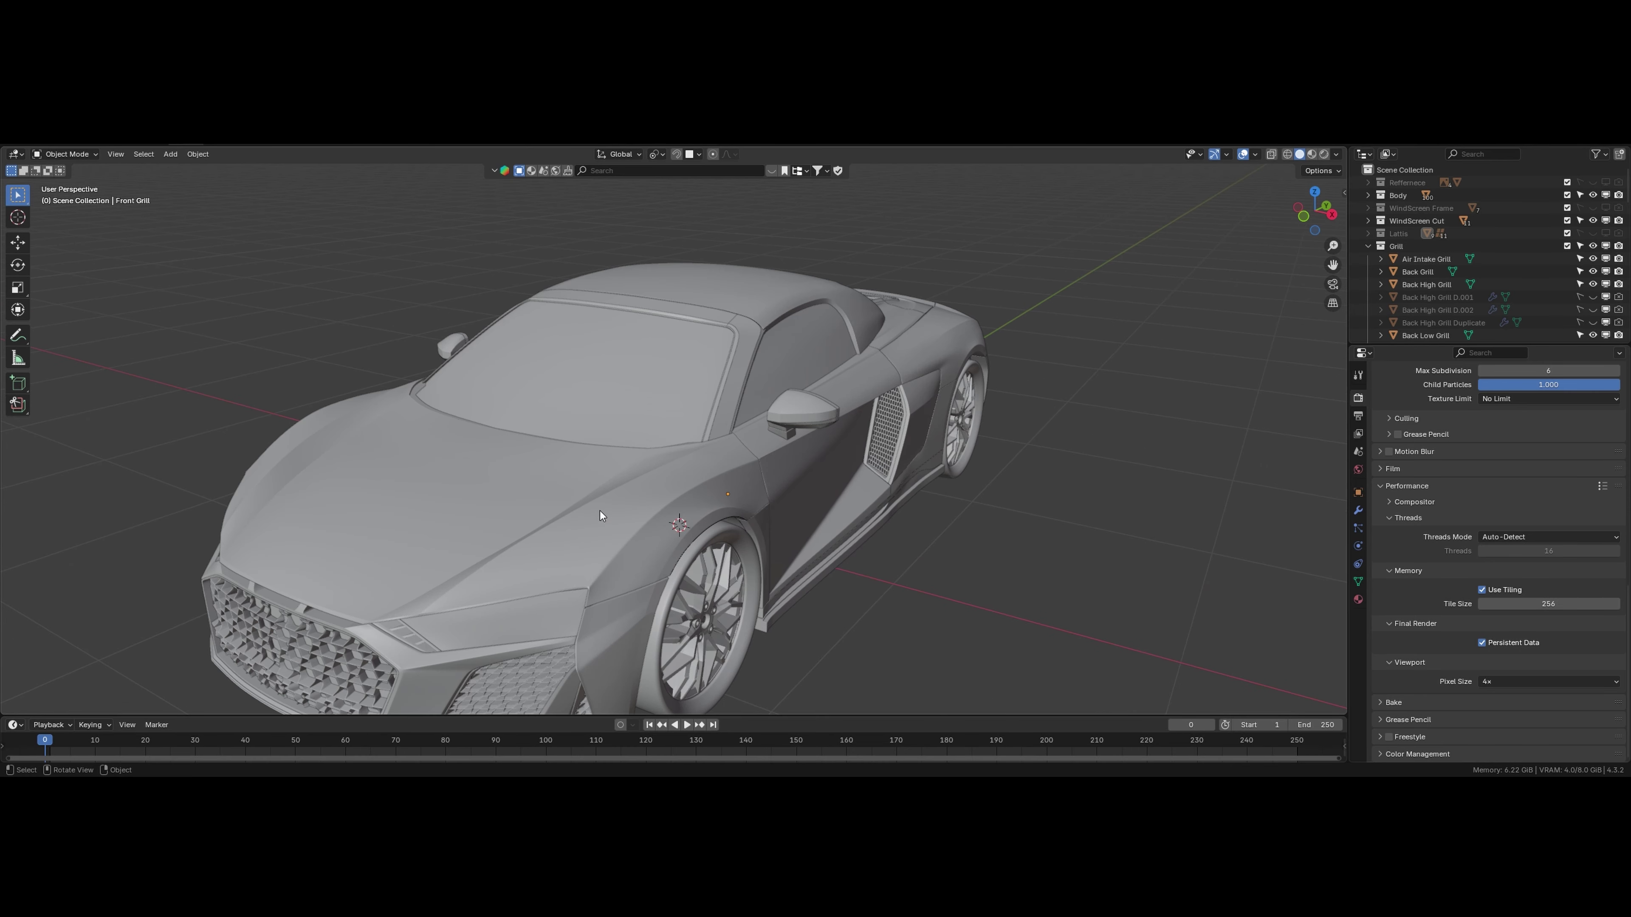
left_click(1366, 251)
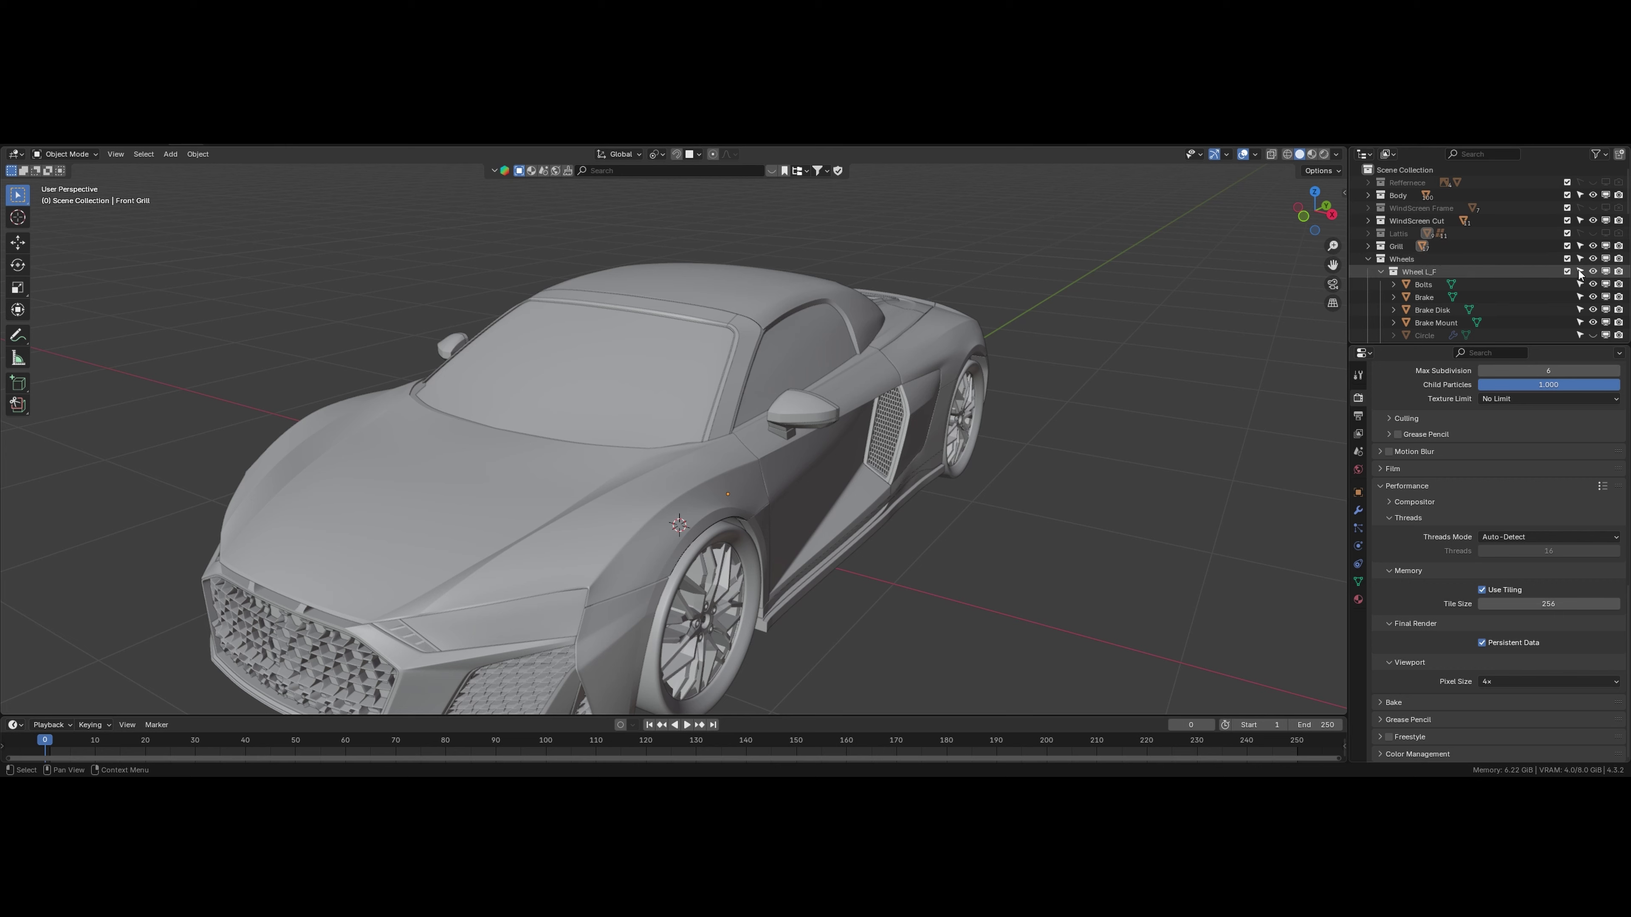
left_click_drag(1580, 272, 1618, 271)
left_click(1366, 258)
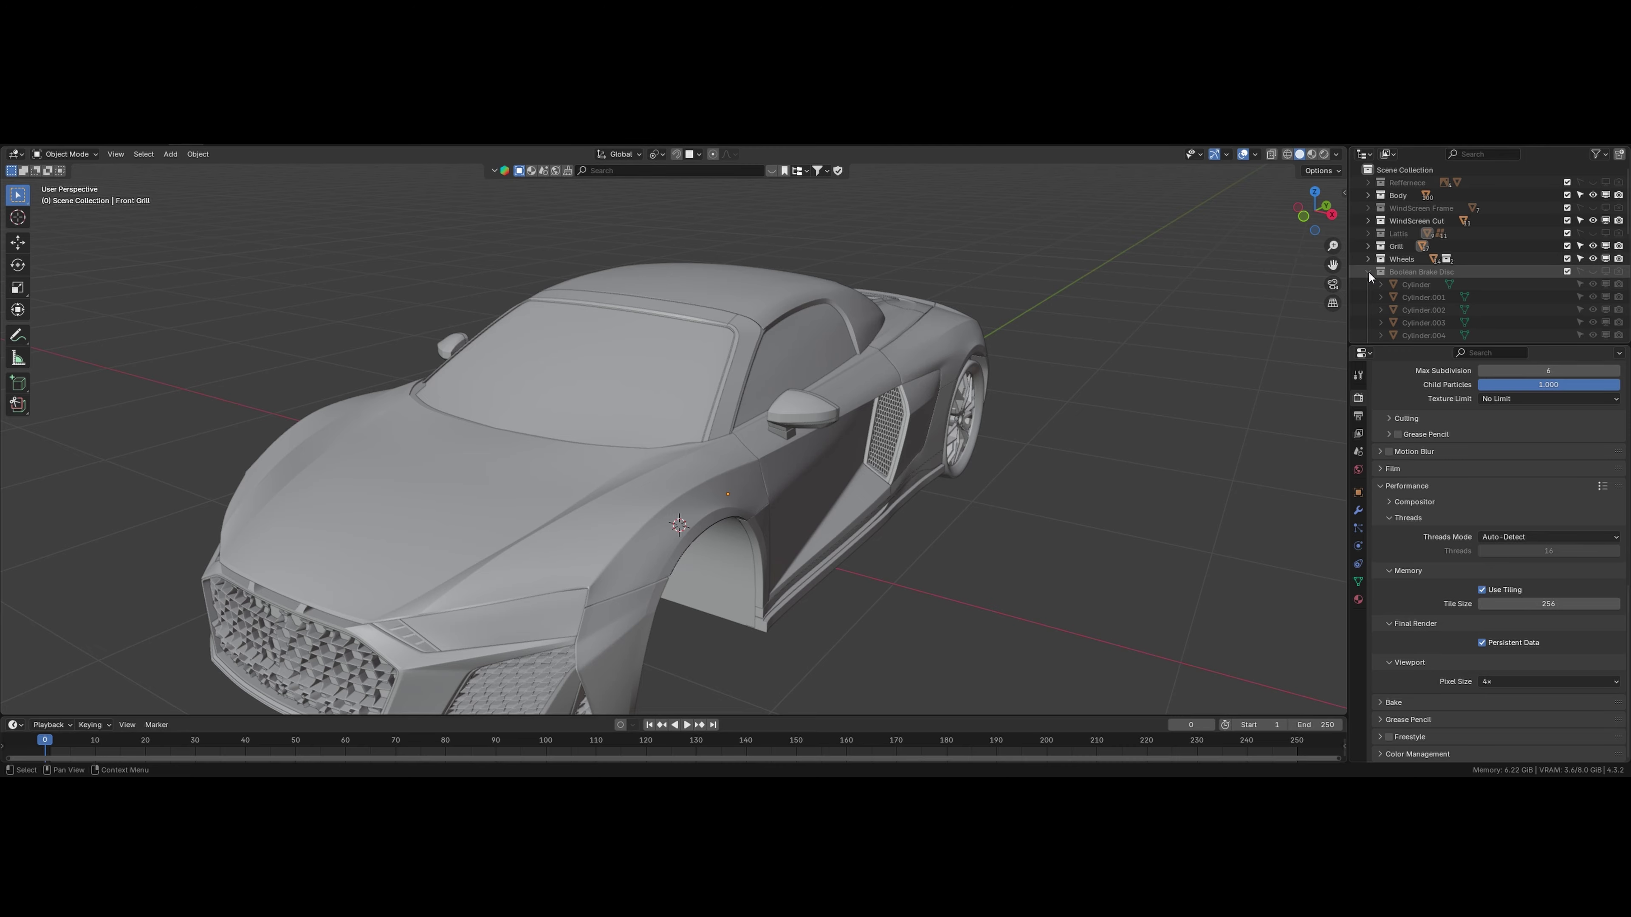
left_click(1368, 270)
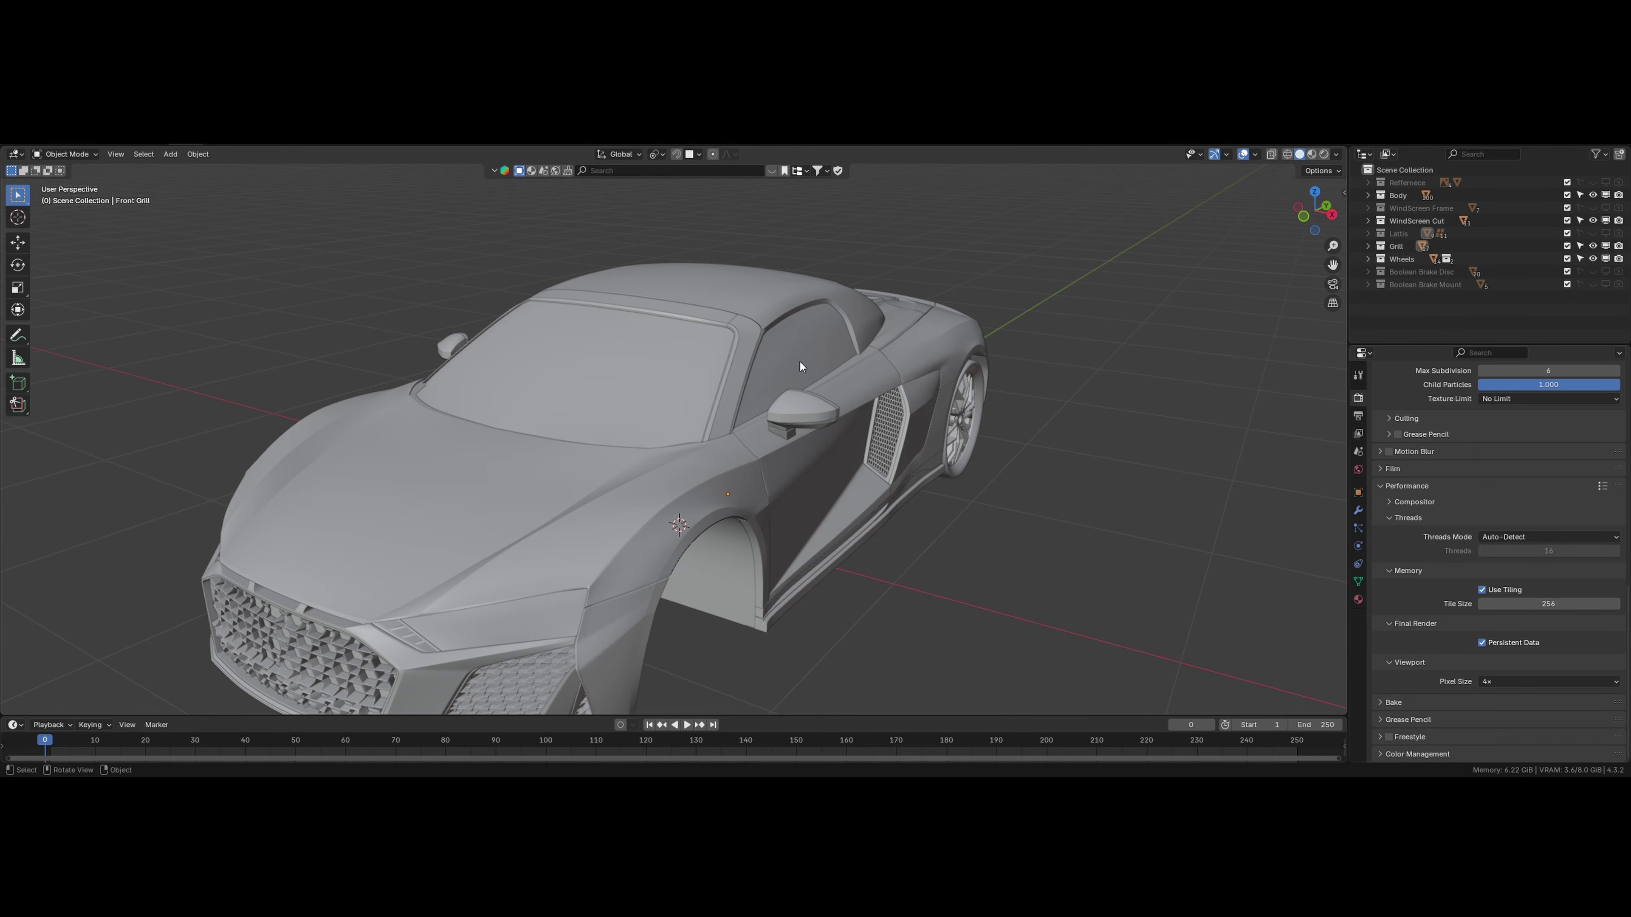
Step: Select the car's rear tyre and try to move it into a sub-collection of Wheels
scroll(1077, 456, "down", 4)
scroll(1012, 450, "up", 2)
scroll(991, 460, "down", 2)
scroll(834, 417, "up", 2)
middle_click_drag(805, 403, 658, 381)
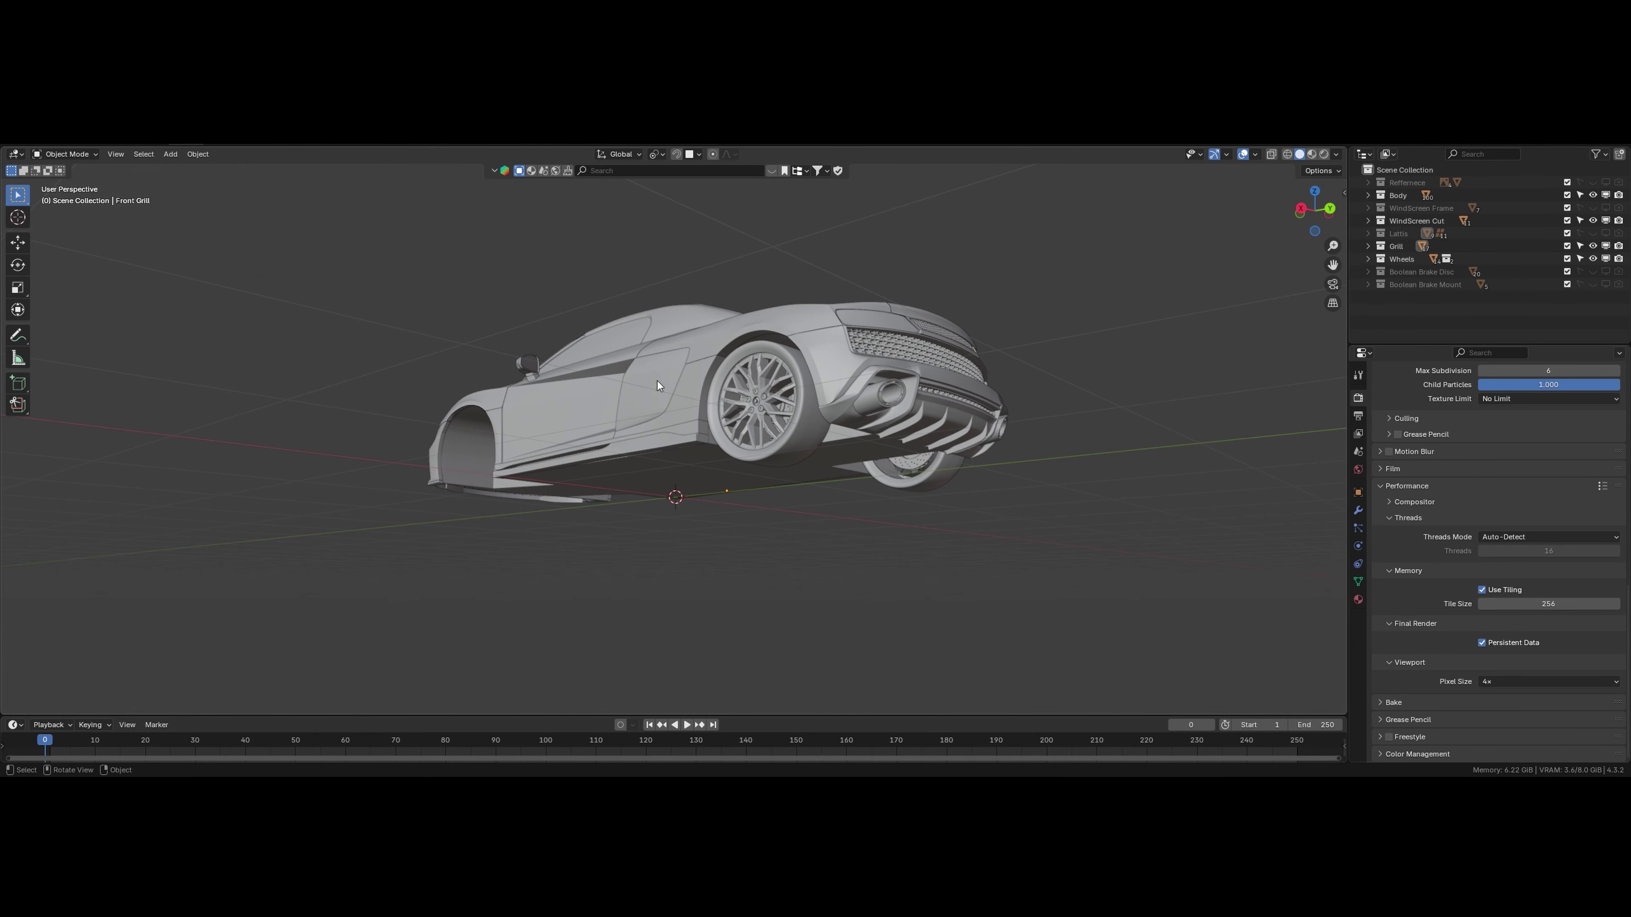
left_click(801, 435)
scroll(793, 436, "up", 3)
left_click(867, 463)
scroll(896, 443, "down", 2)
scroll(898, 472, "up", 2)
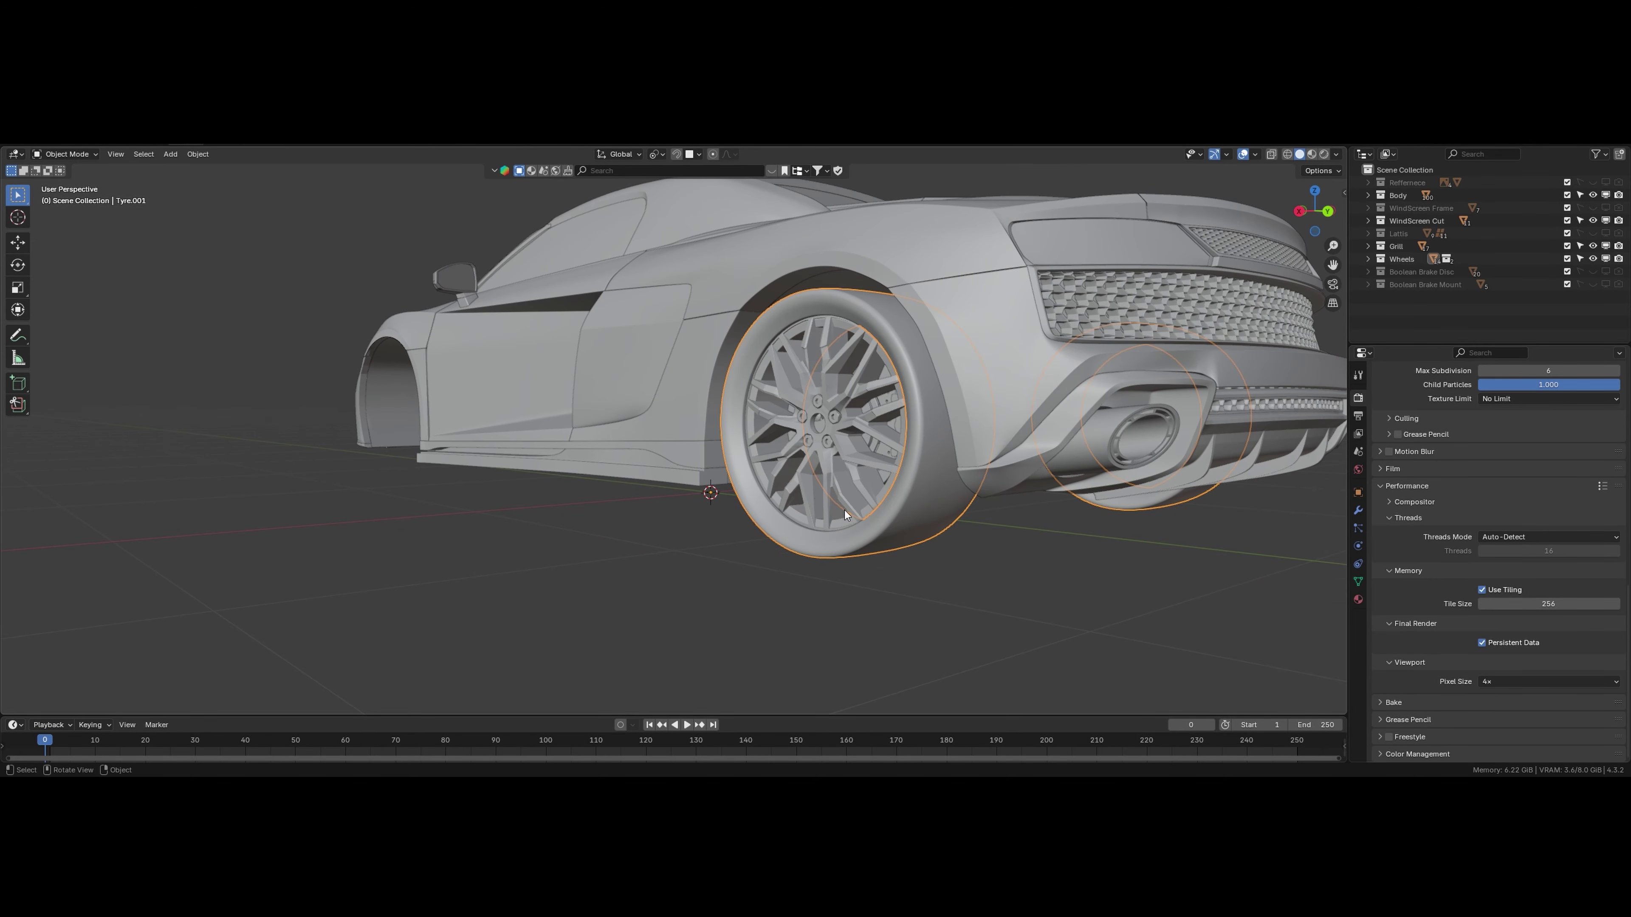
key("m")
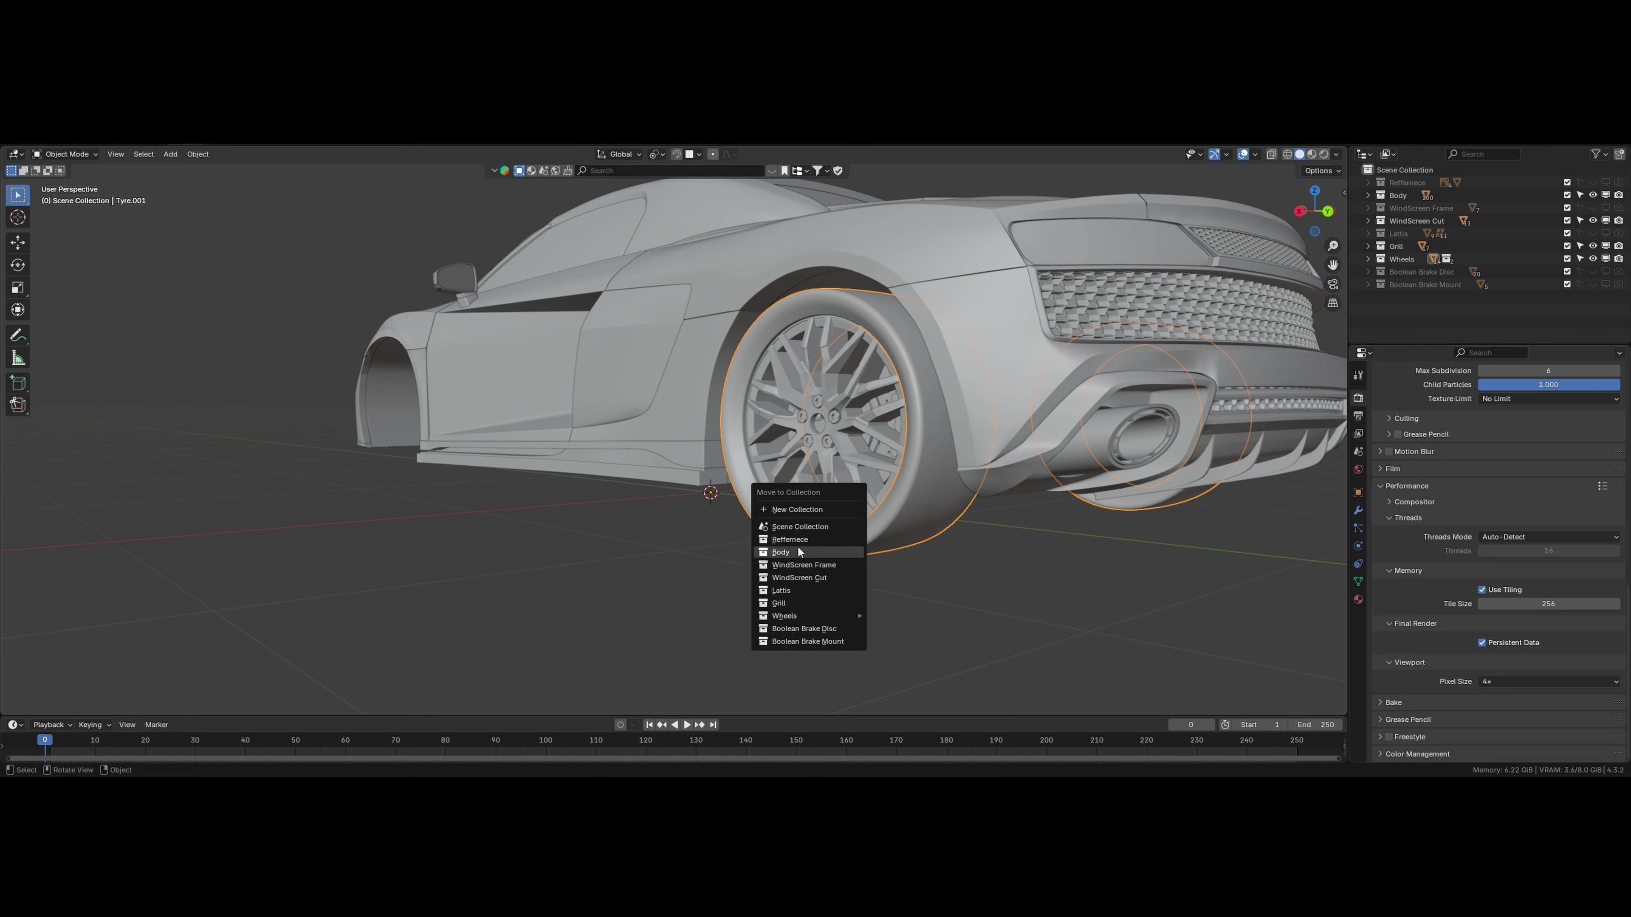
mouse_move(807, 616)
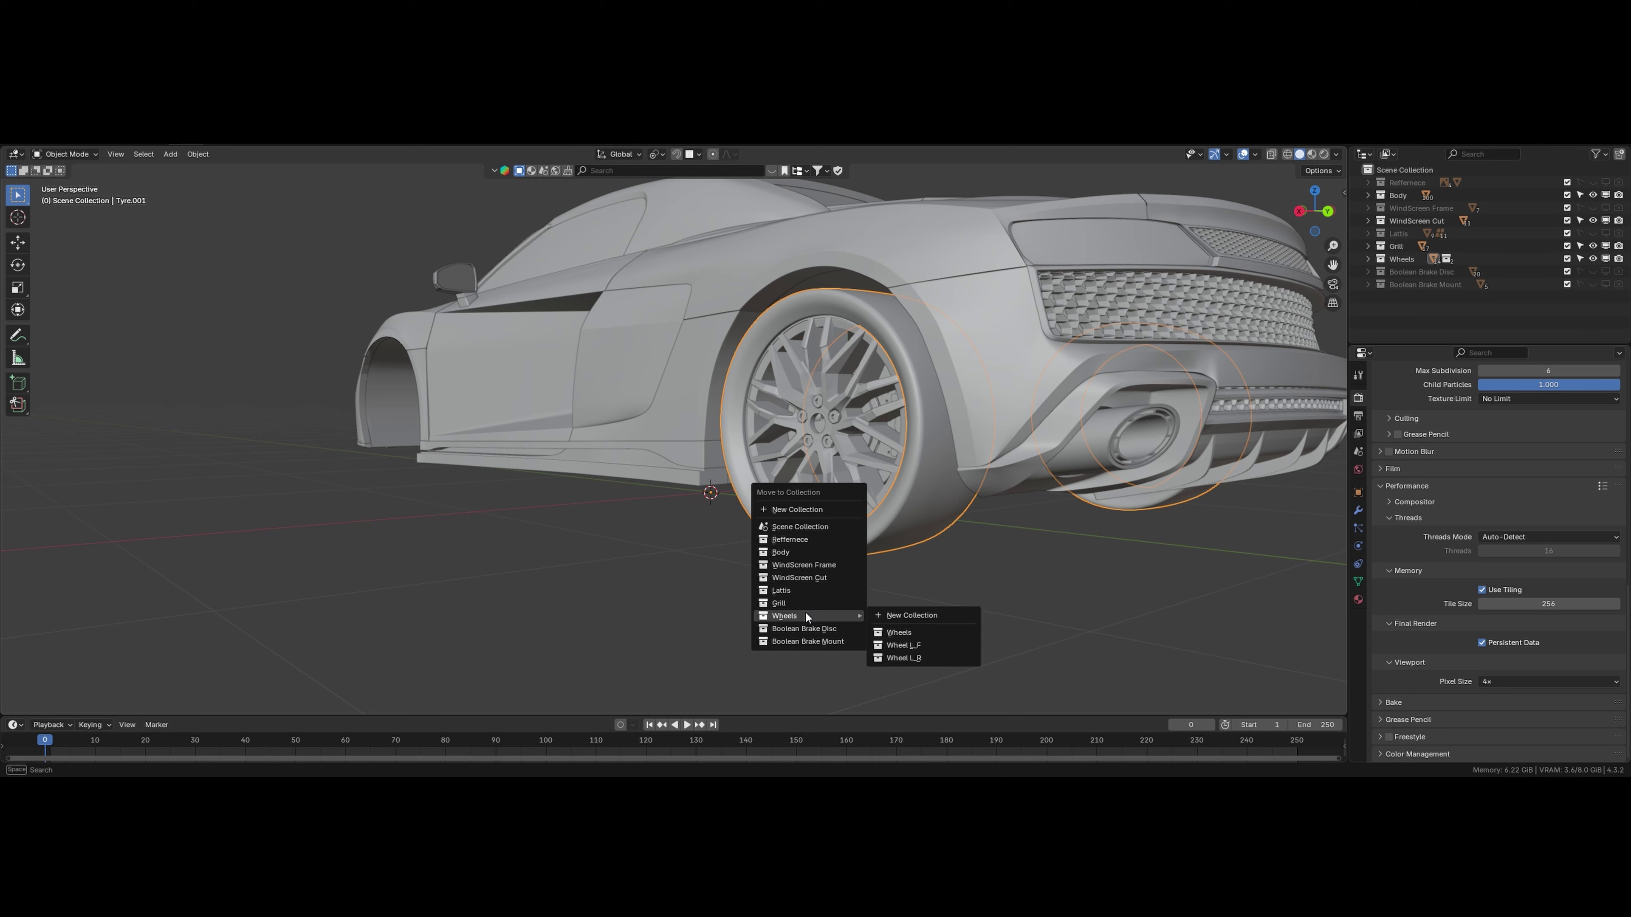
left_click(935, 645)
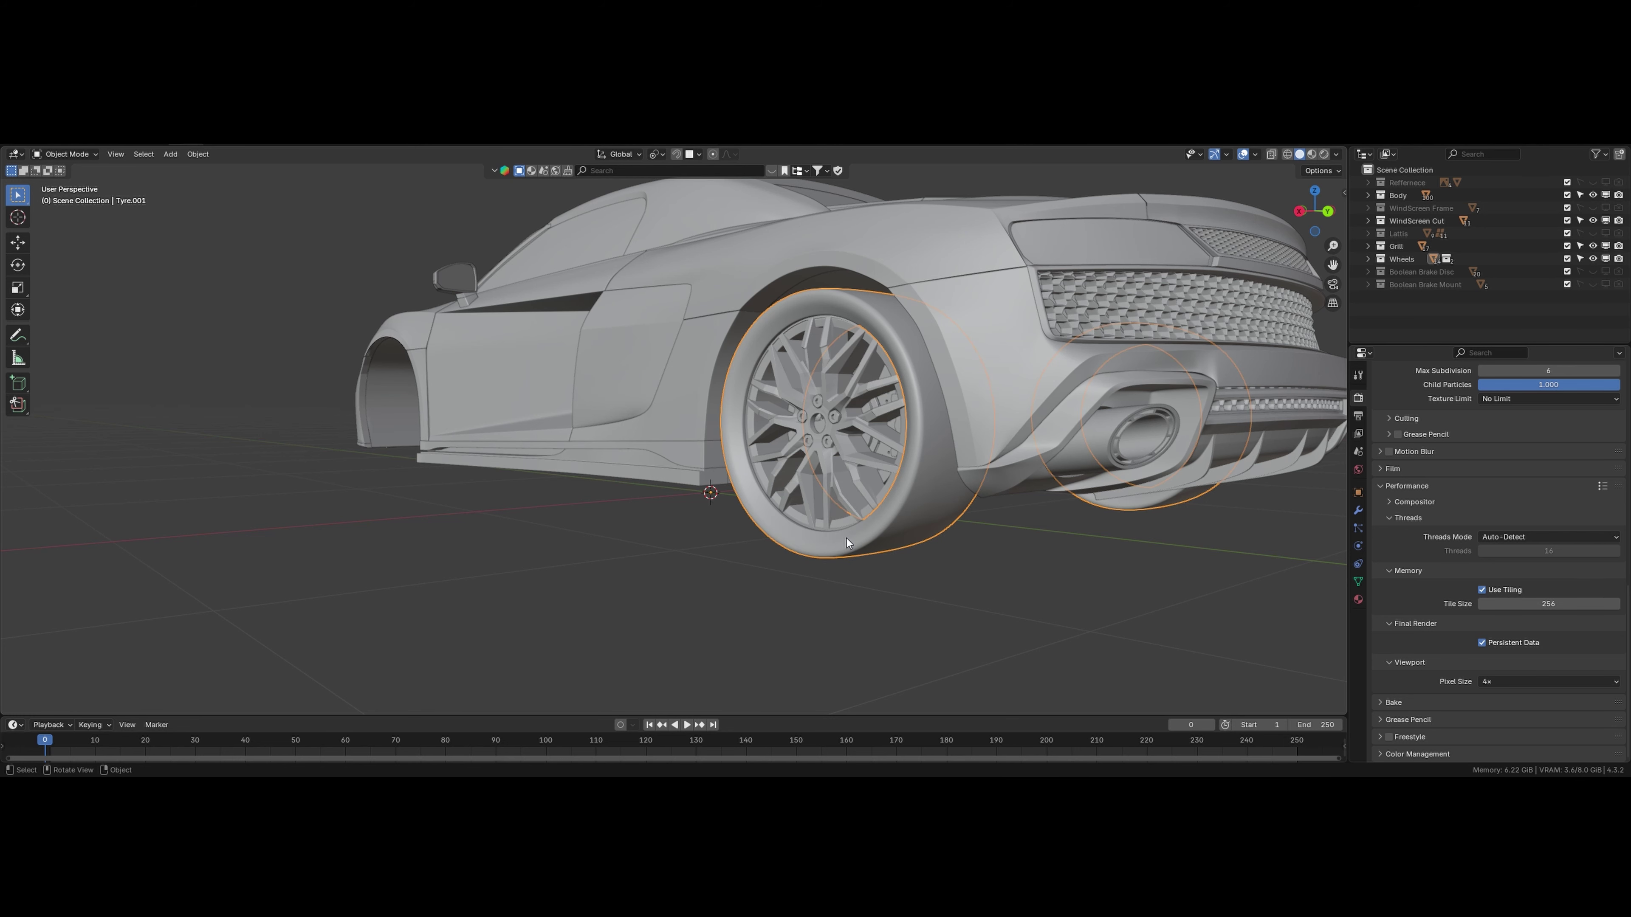
Step: Re-enable the Wheel L_F collection in viewports, hide the whole Wheels collection and collapse it
left_click(1367, 259)
left_click(1381, 284)
left_click(1381, 284)
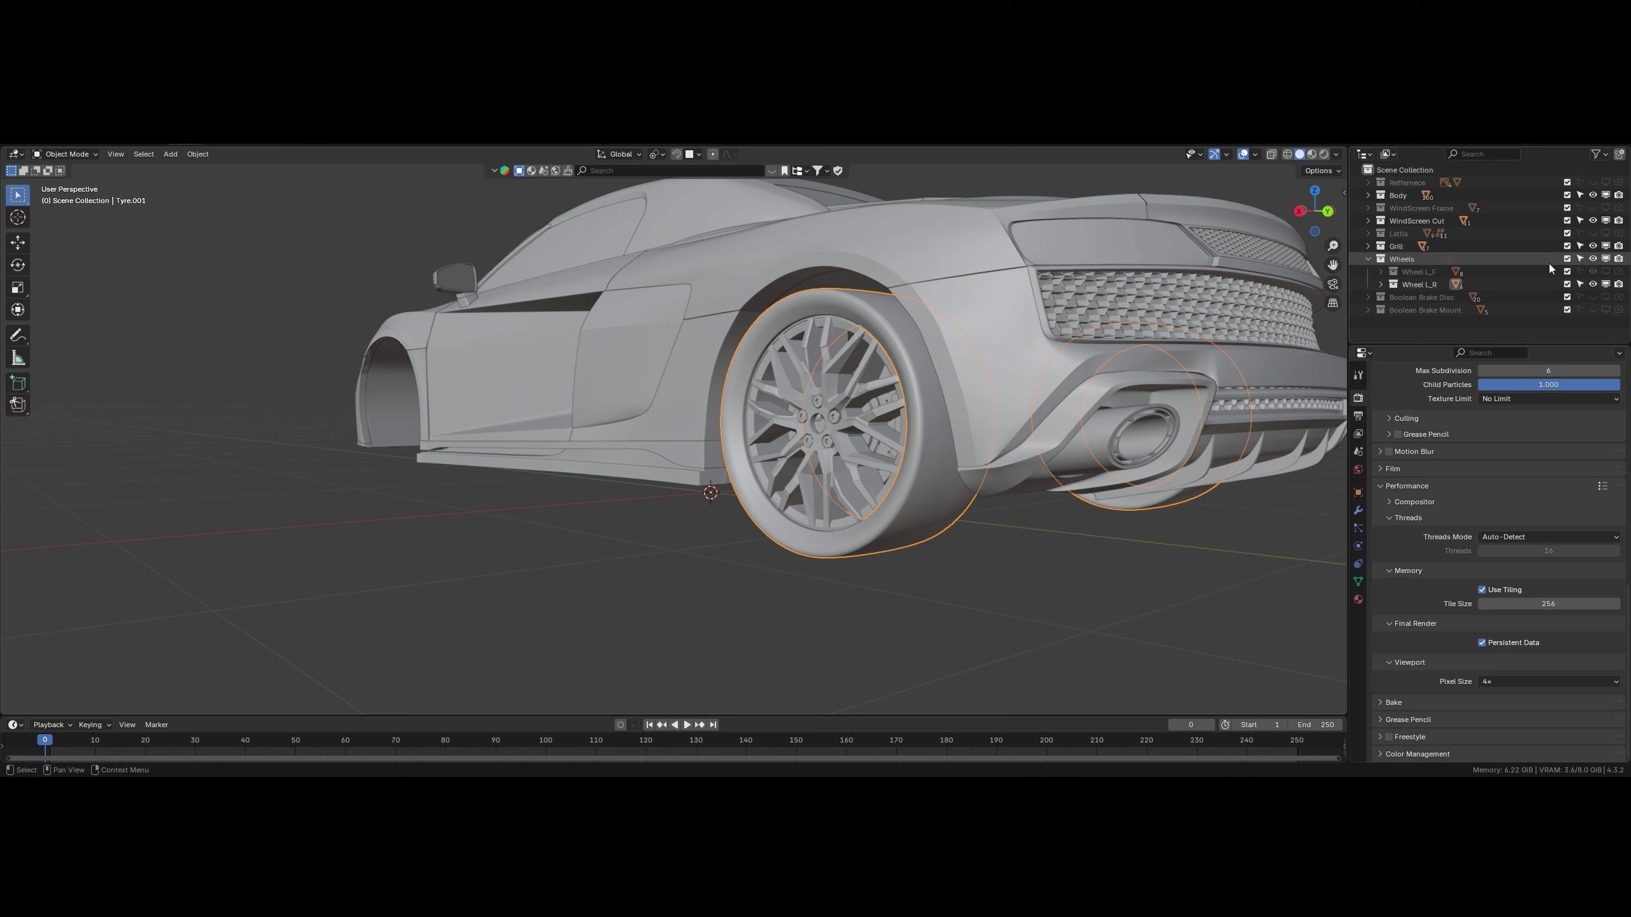
left_click(1605, 271)
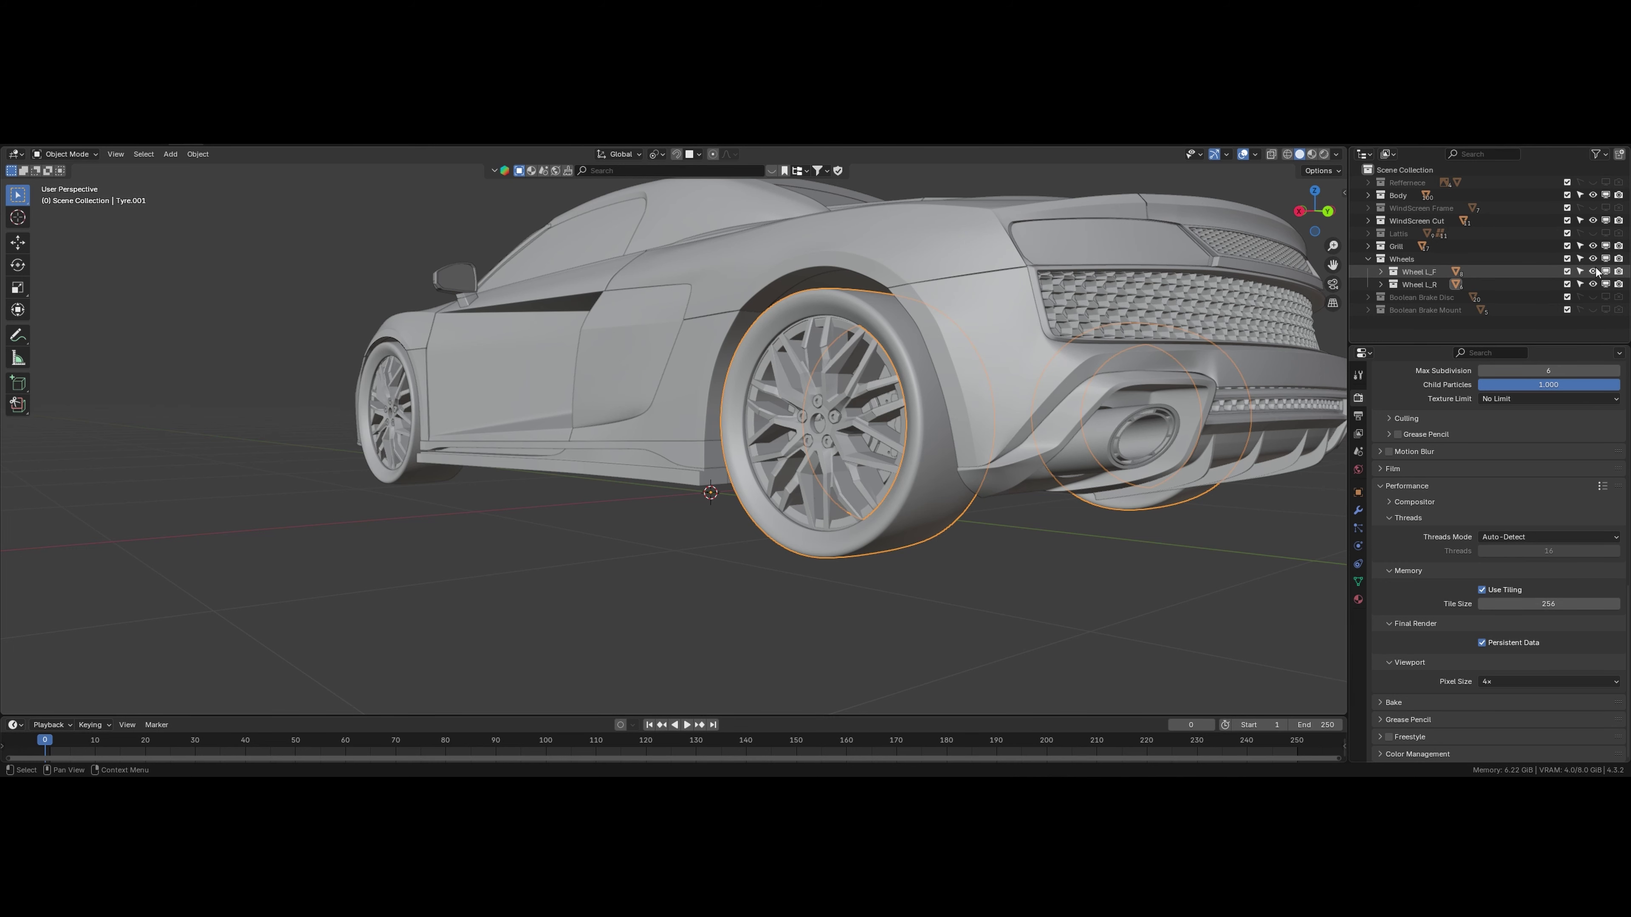
left_click(1593, 258)
left_click(1368, 259)
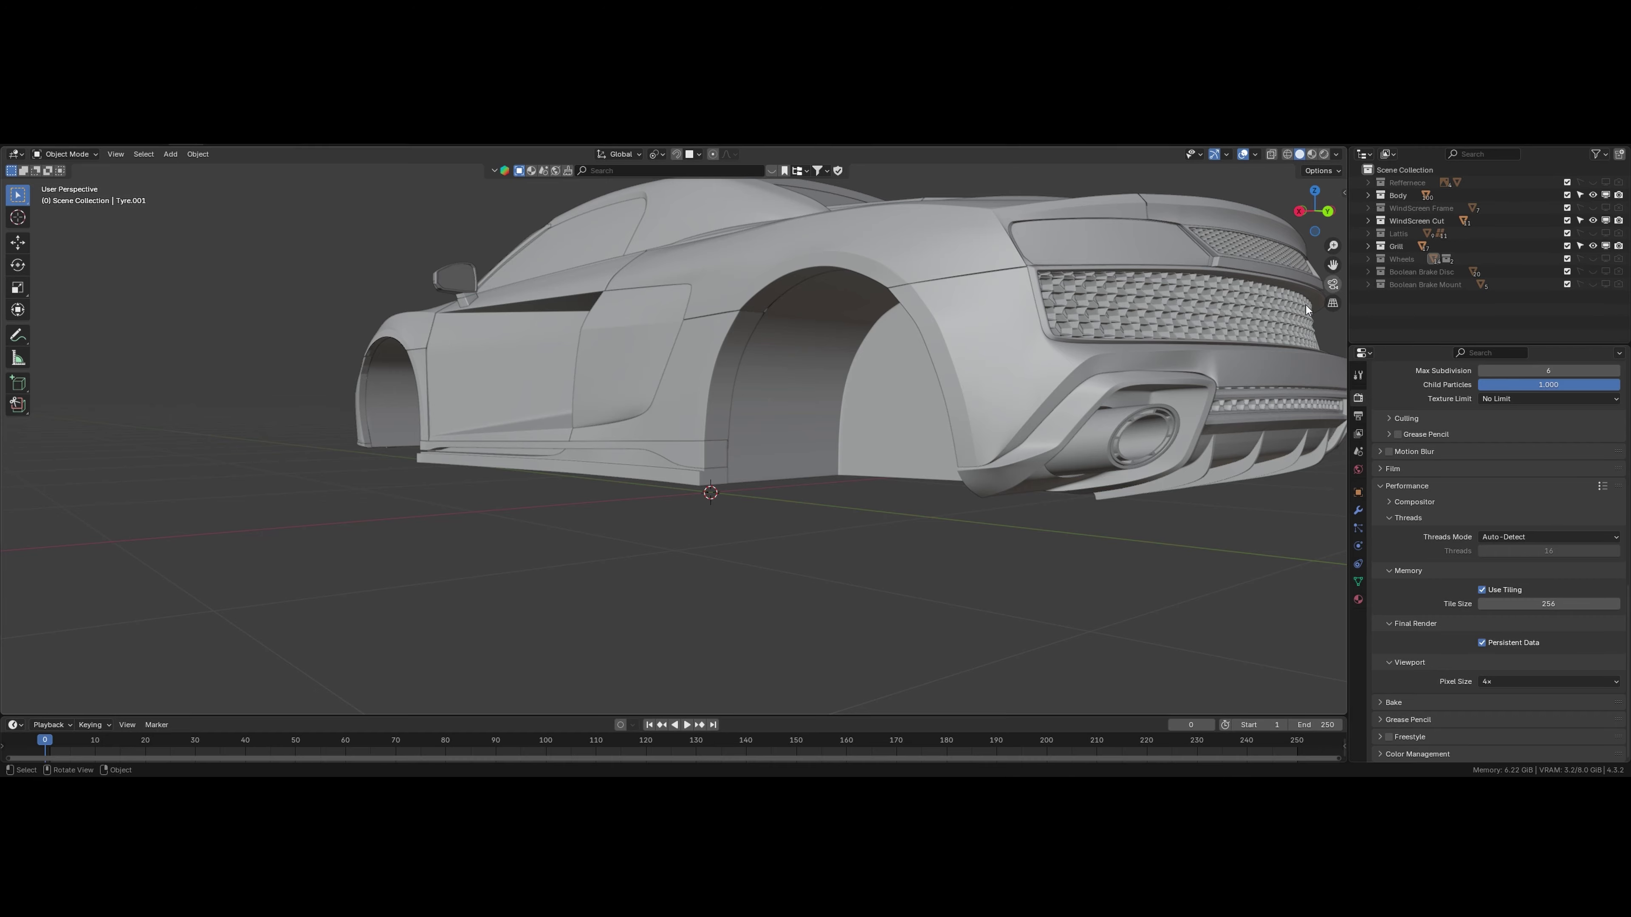
Step: Add a mesh plane at the scene origin in top view and scale it up about 13.157 times around the car
scroll(542, 457, "down", 4)
middle_click_drag(542, 458, 807, 448)
scroll(807, 447, "down", 3)
key("grave")
left_click(829, 369)
key("shift+a")
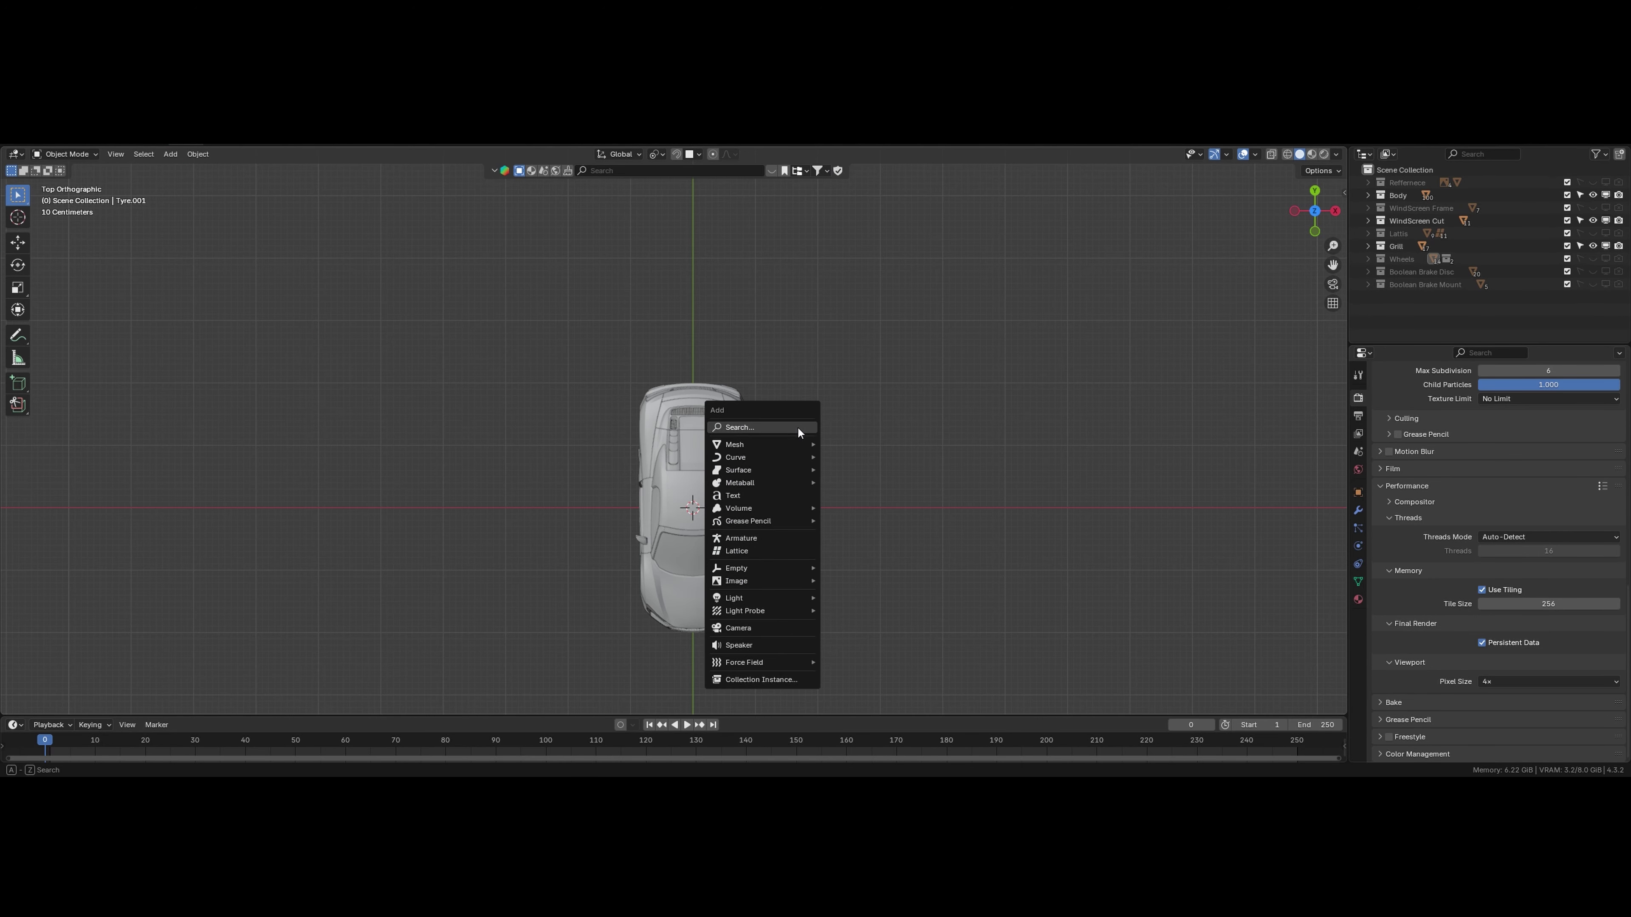
mouse_move(765, 444)
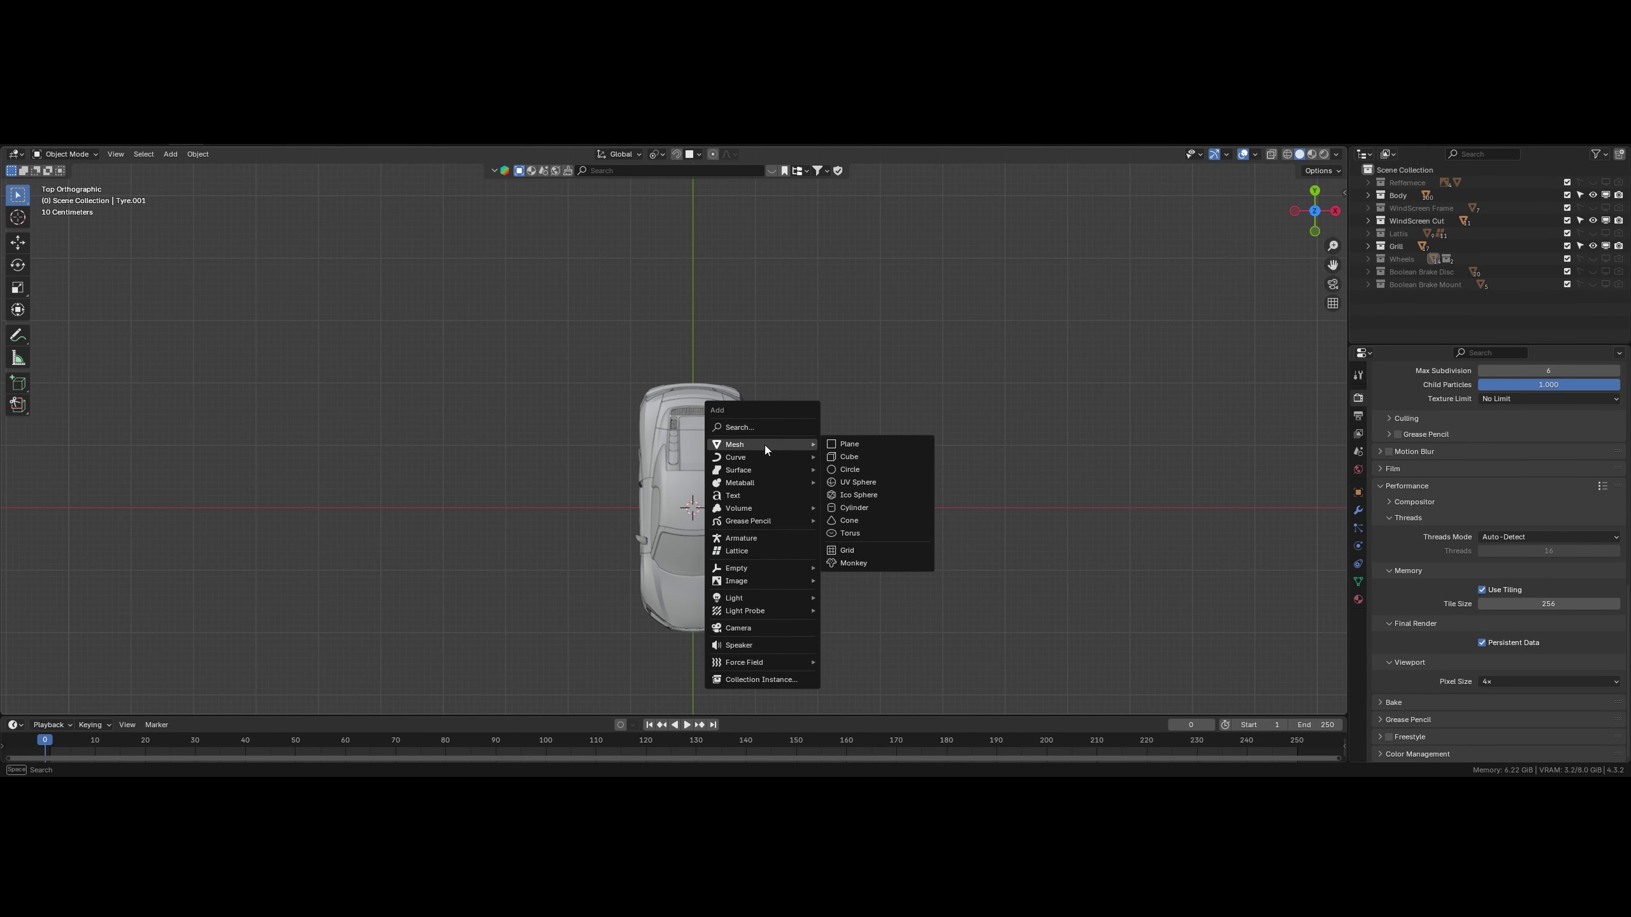
left_click(882, 448)
key("s")
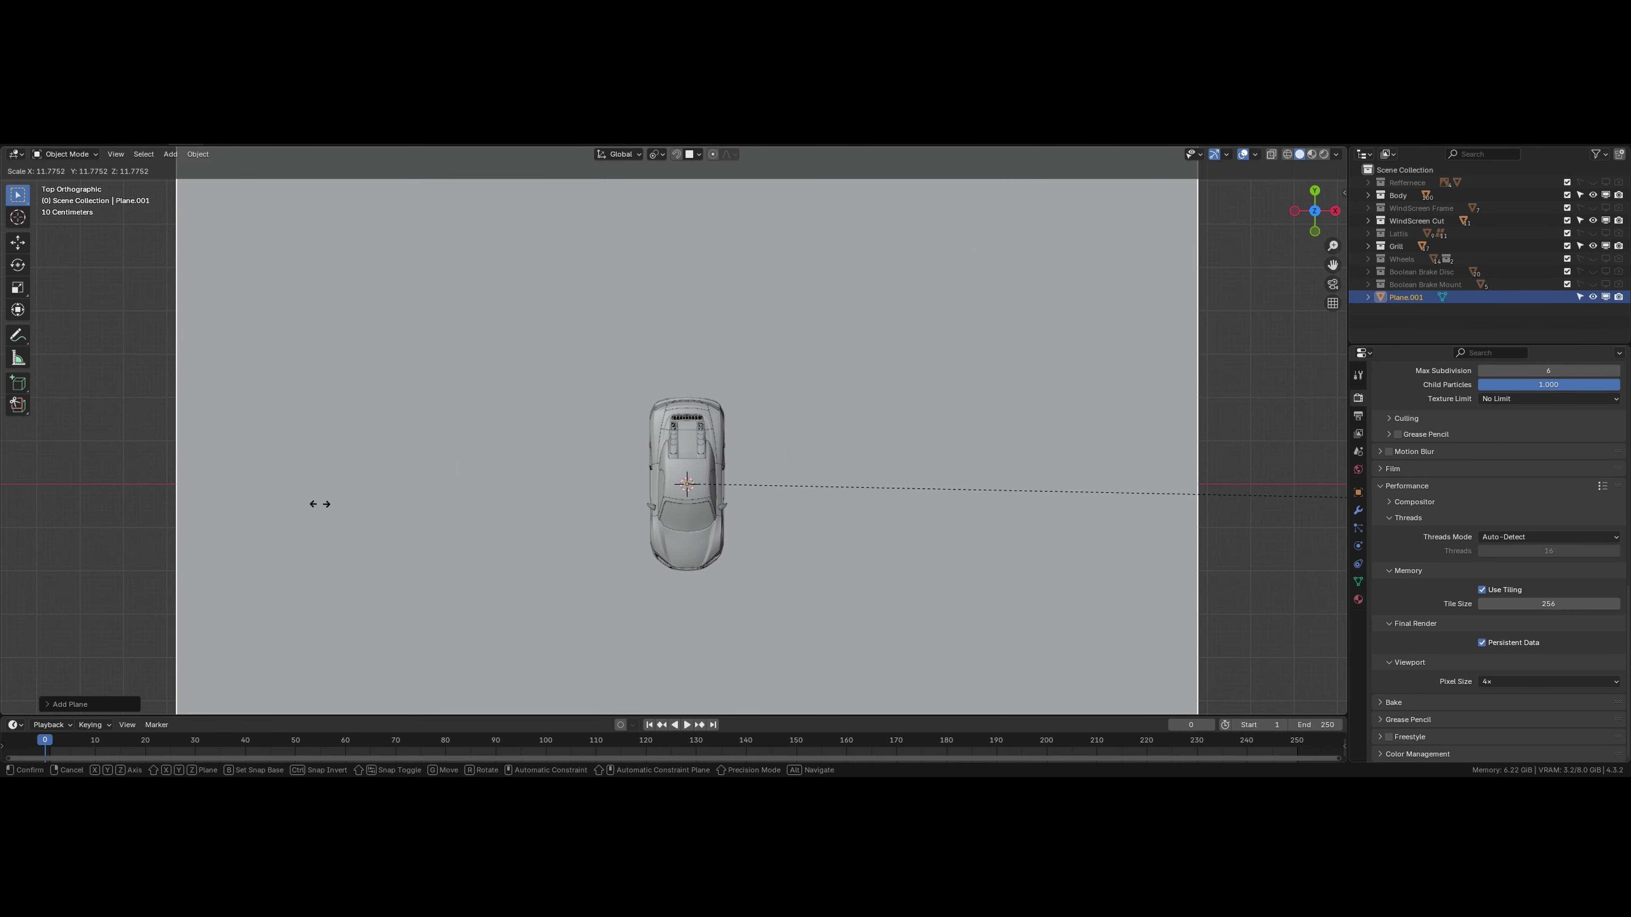
left_click(268, 622)
Step: Set the plane's resize values to 30 on X, Y and Z, and deselect the plane
left_click(49, 702)
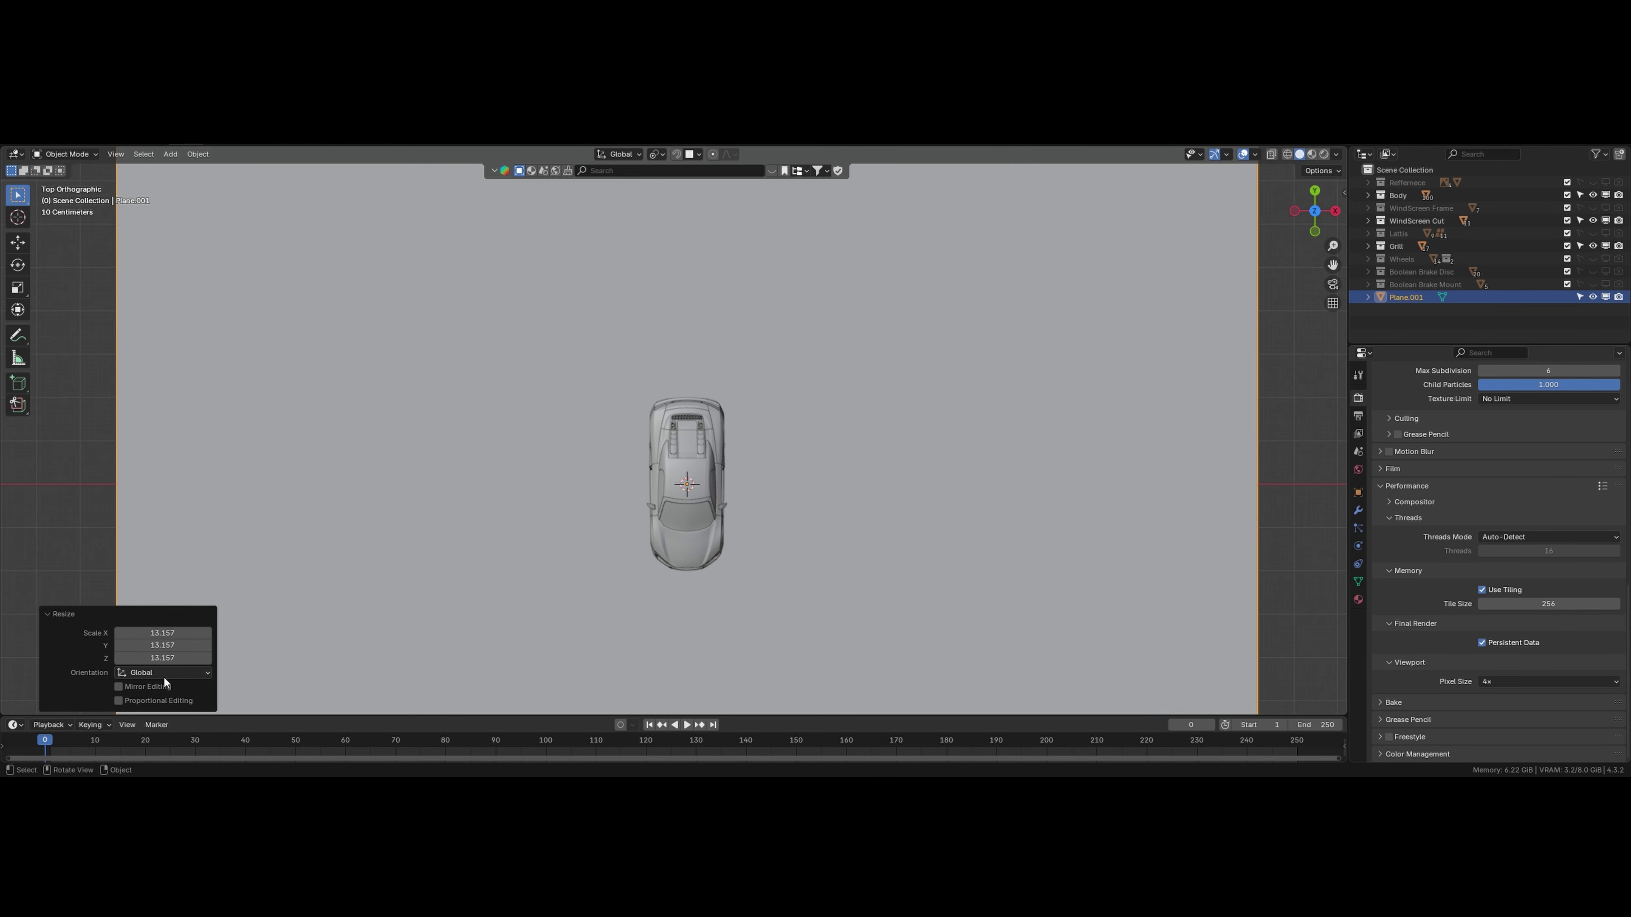
left_click(165, 633)
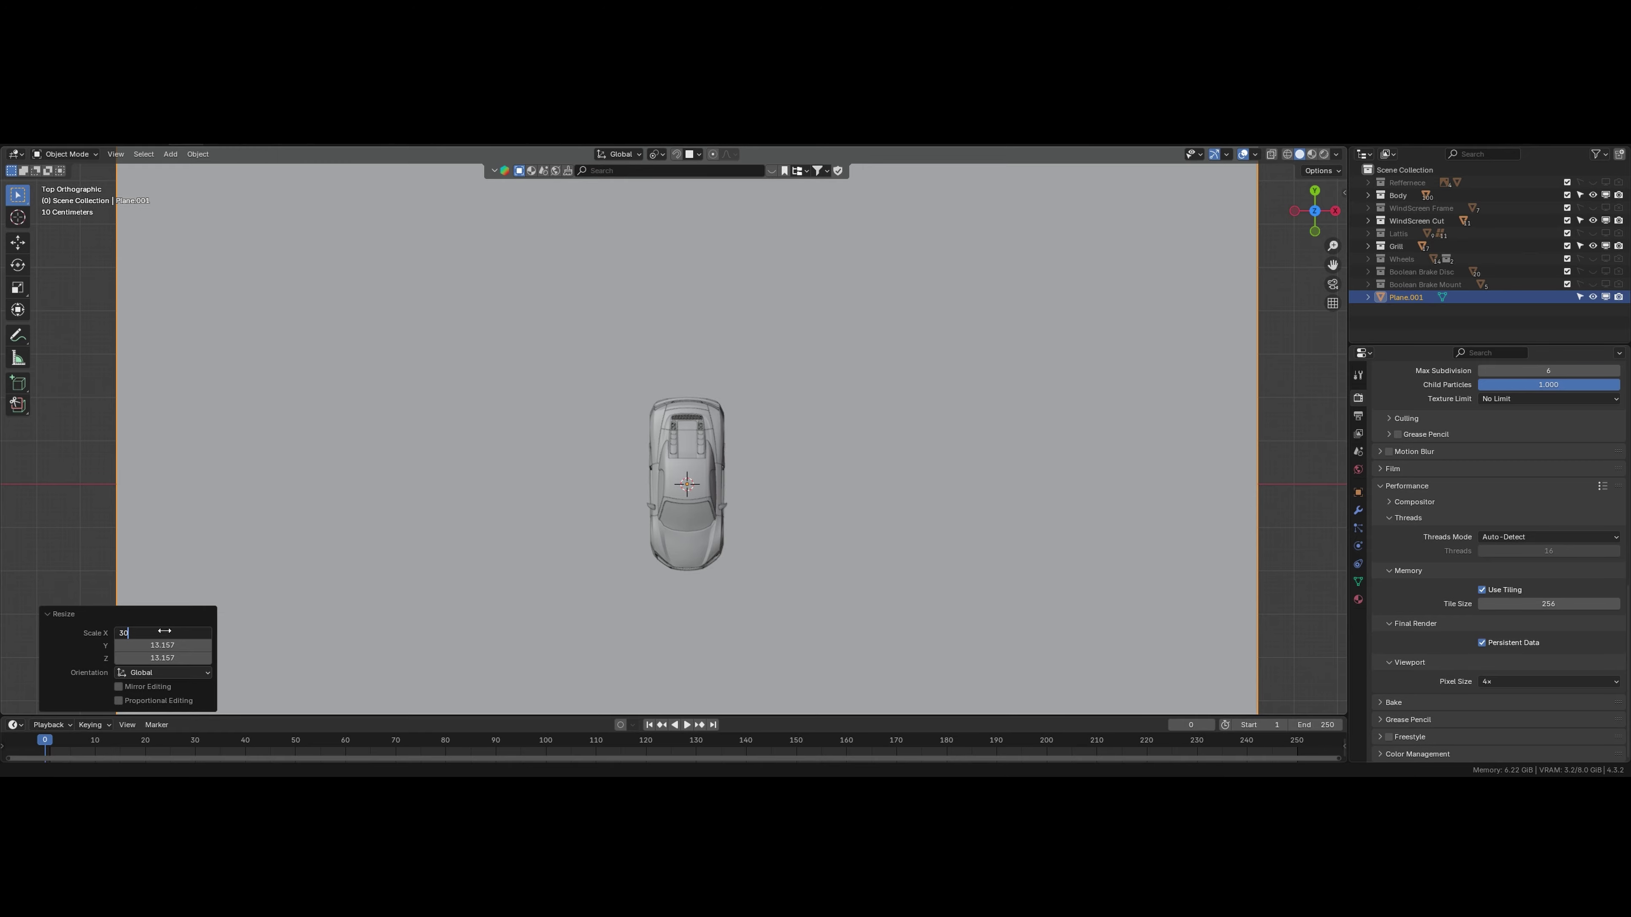
type("30")
key("Return")
left_click(152, 645)
type("30")
key("Tab")
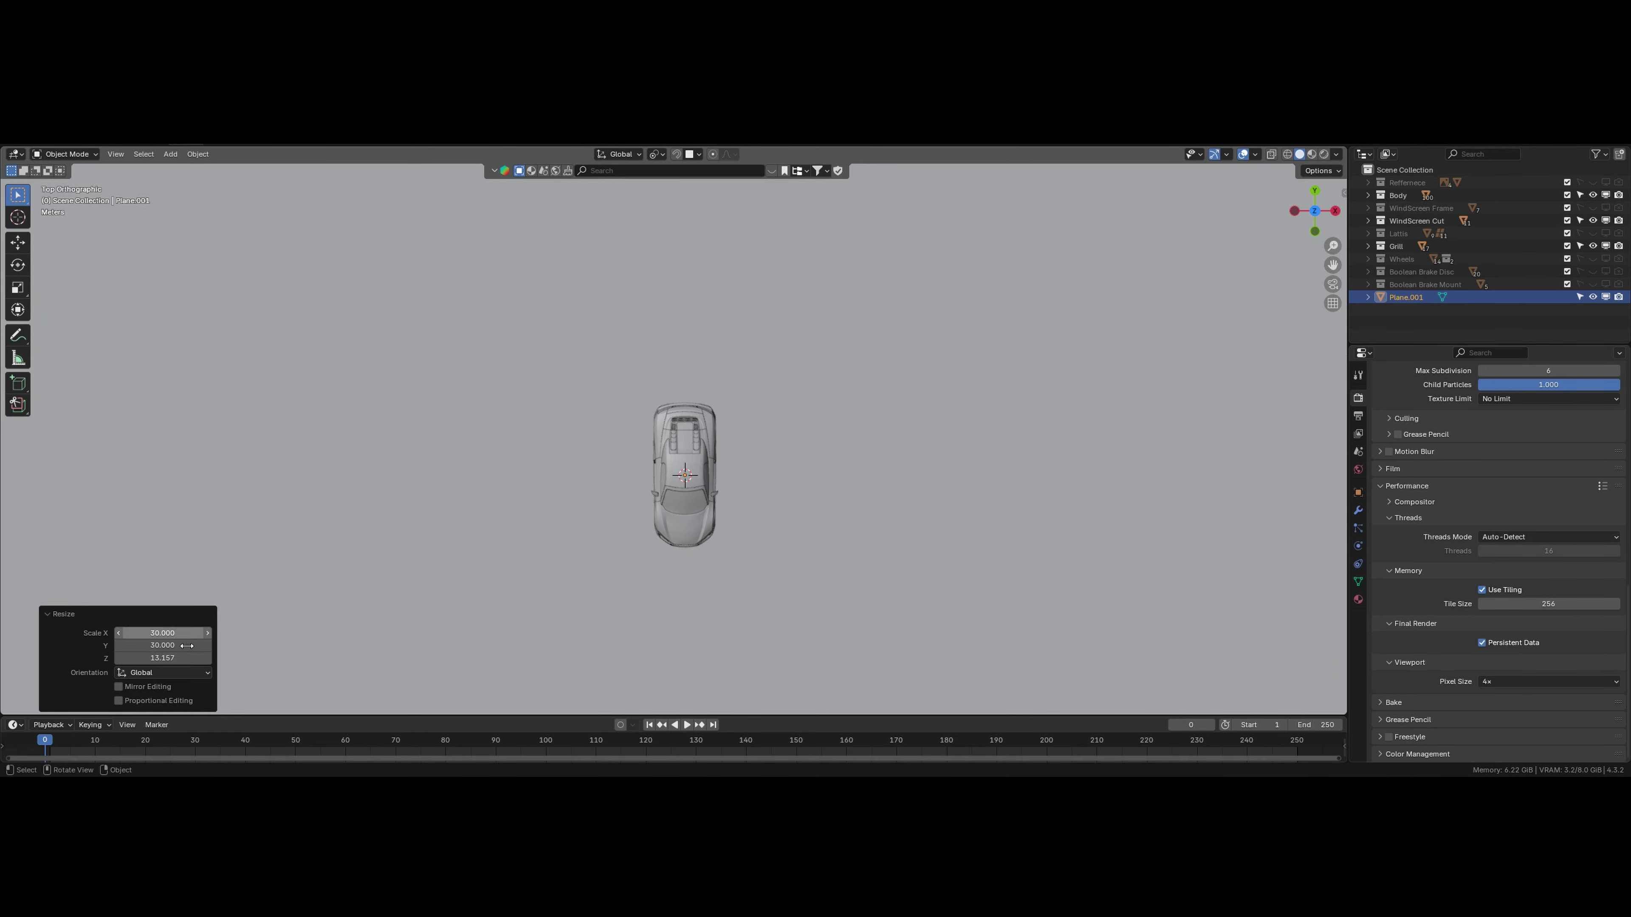
type("30")
key("Return")
scroll(670, 514, "down", 4)
middle_click_drag(669, 513, 856, 338)
scroll(693, 483, "up", 5)
left_click(981, 225)
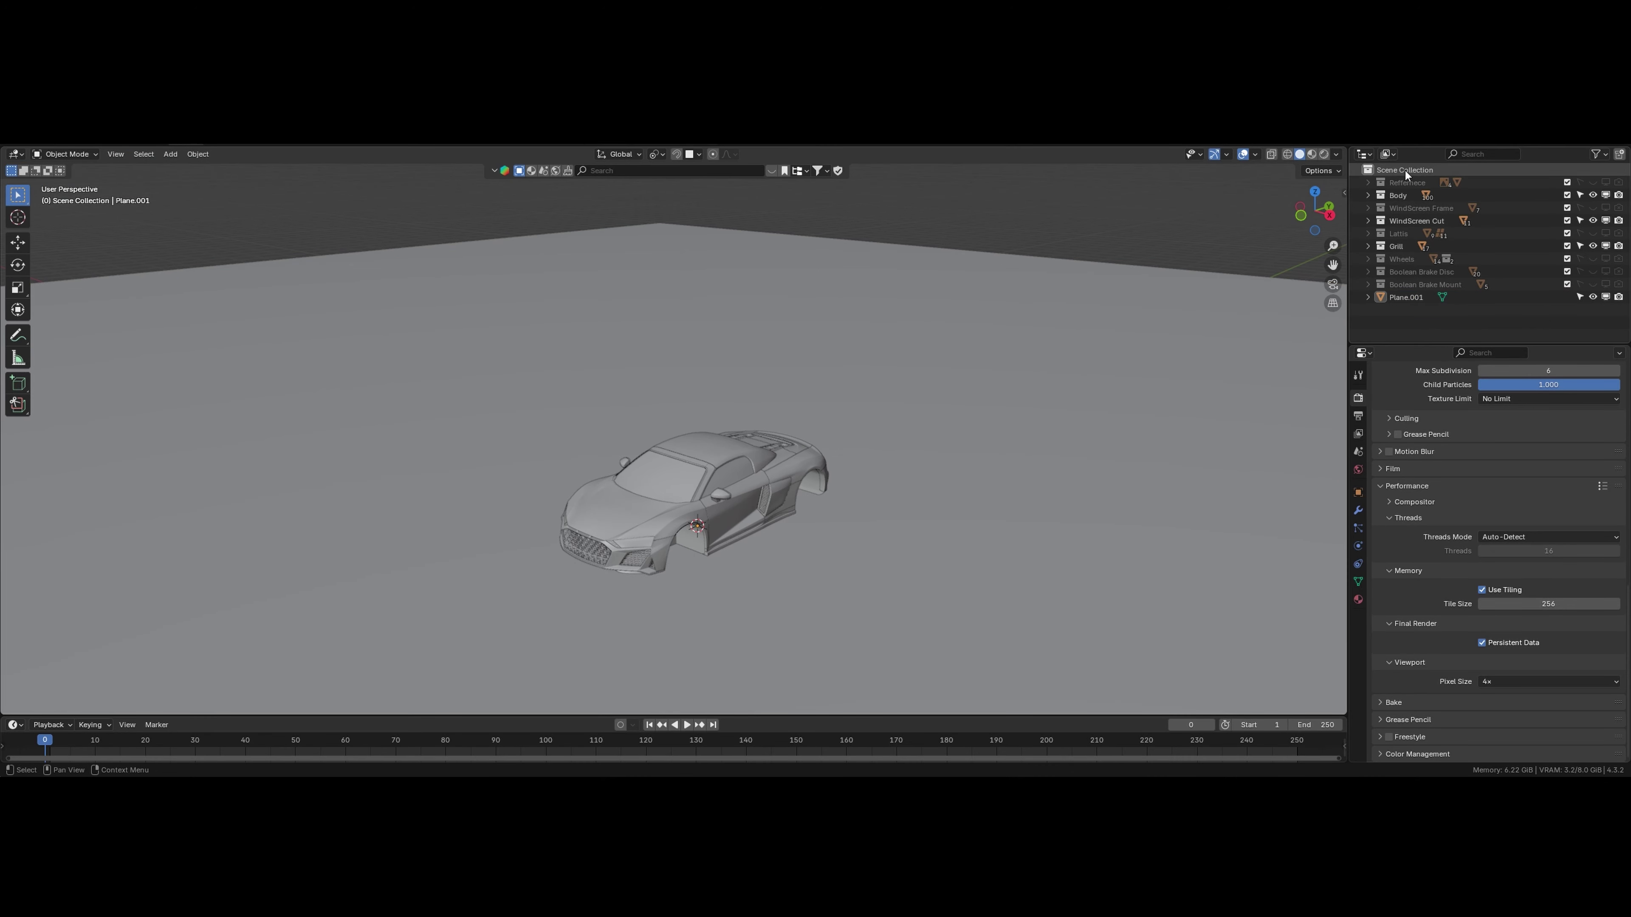
Step: Reposition the detached outliner window and undo the plane's enlargement
key("b")
left_click(1412, 245)
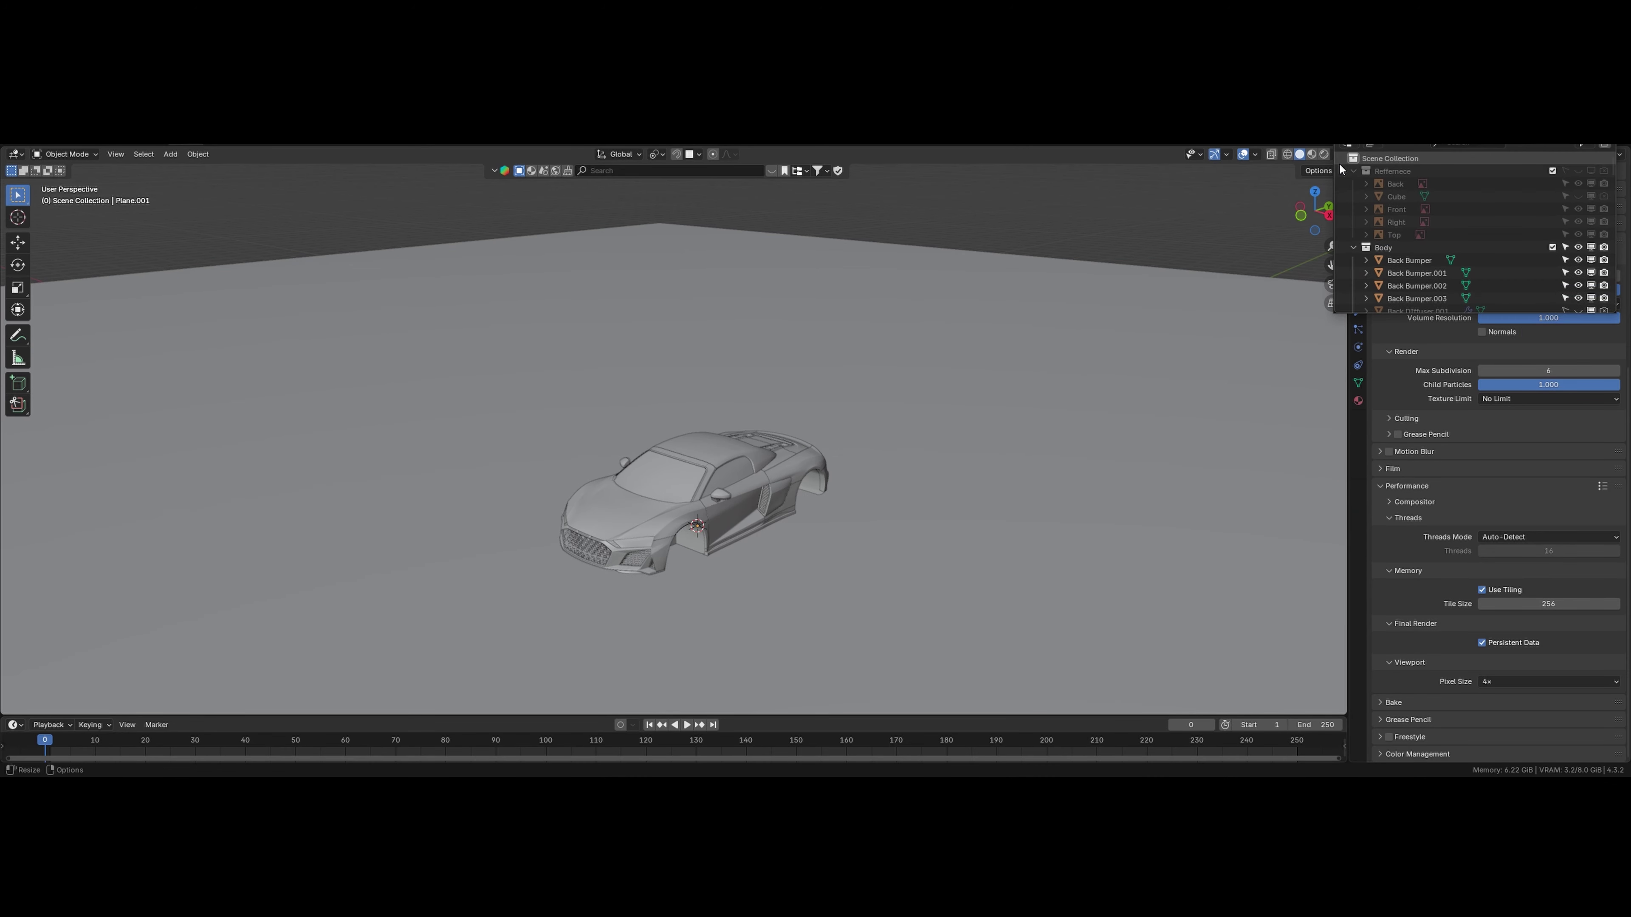
mouse_move(1388, 169)
left_mouse_down()
mouse_move(1382, 152)
mouse_move(1417, 178)
left_mouse_up()
key("F4")
mouse_move(59, 177)
key("Escape")
key("ctrl+z")
key("ctrl+z")
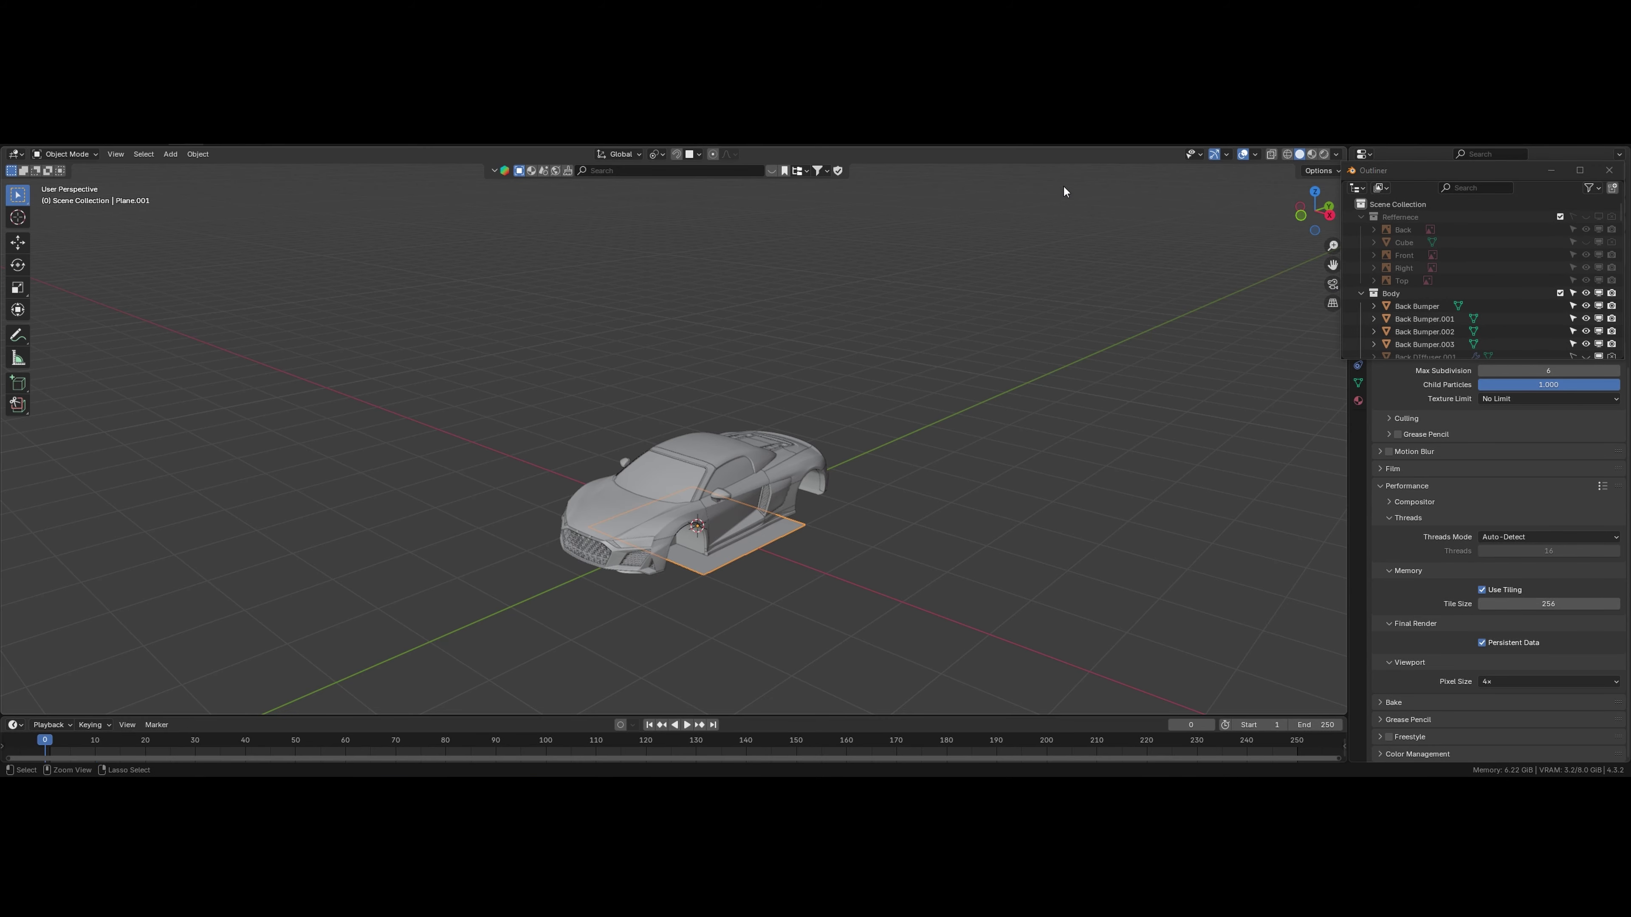
Step: Reopen the recent file Lesson #28 Setting Scene.blend without saving the current changes
key("F4")
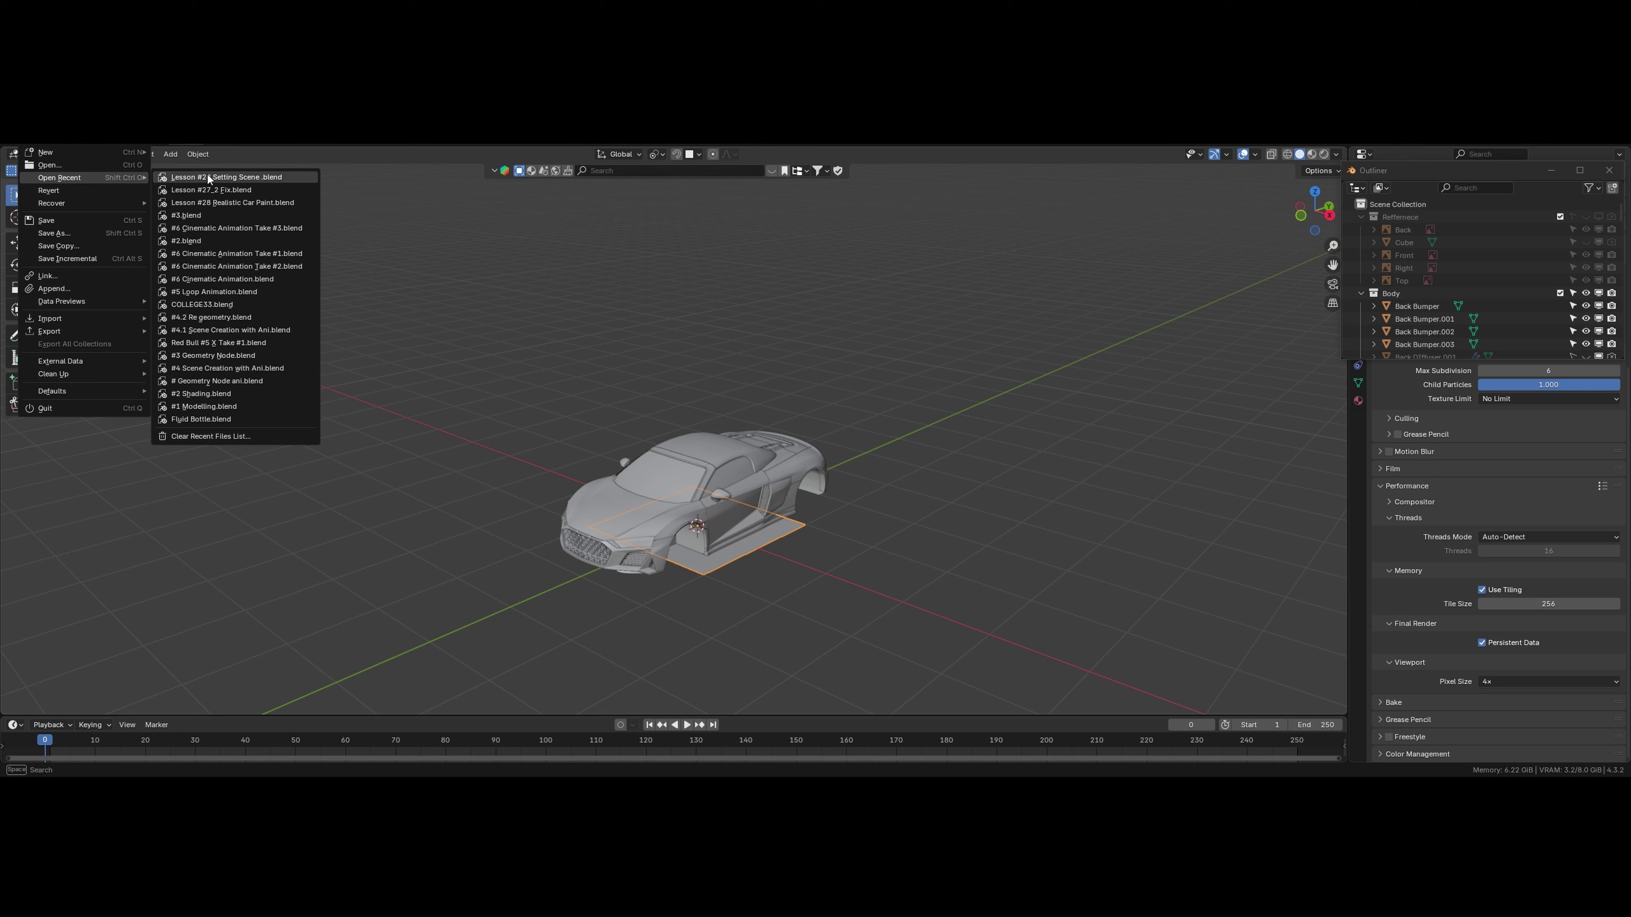
left_click(247, 189)
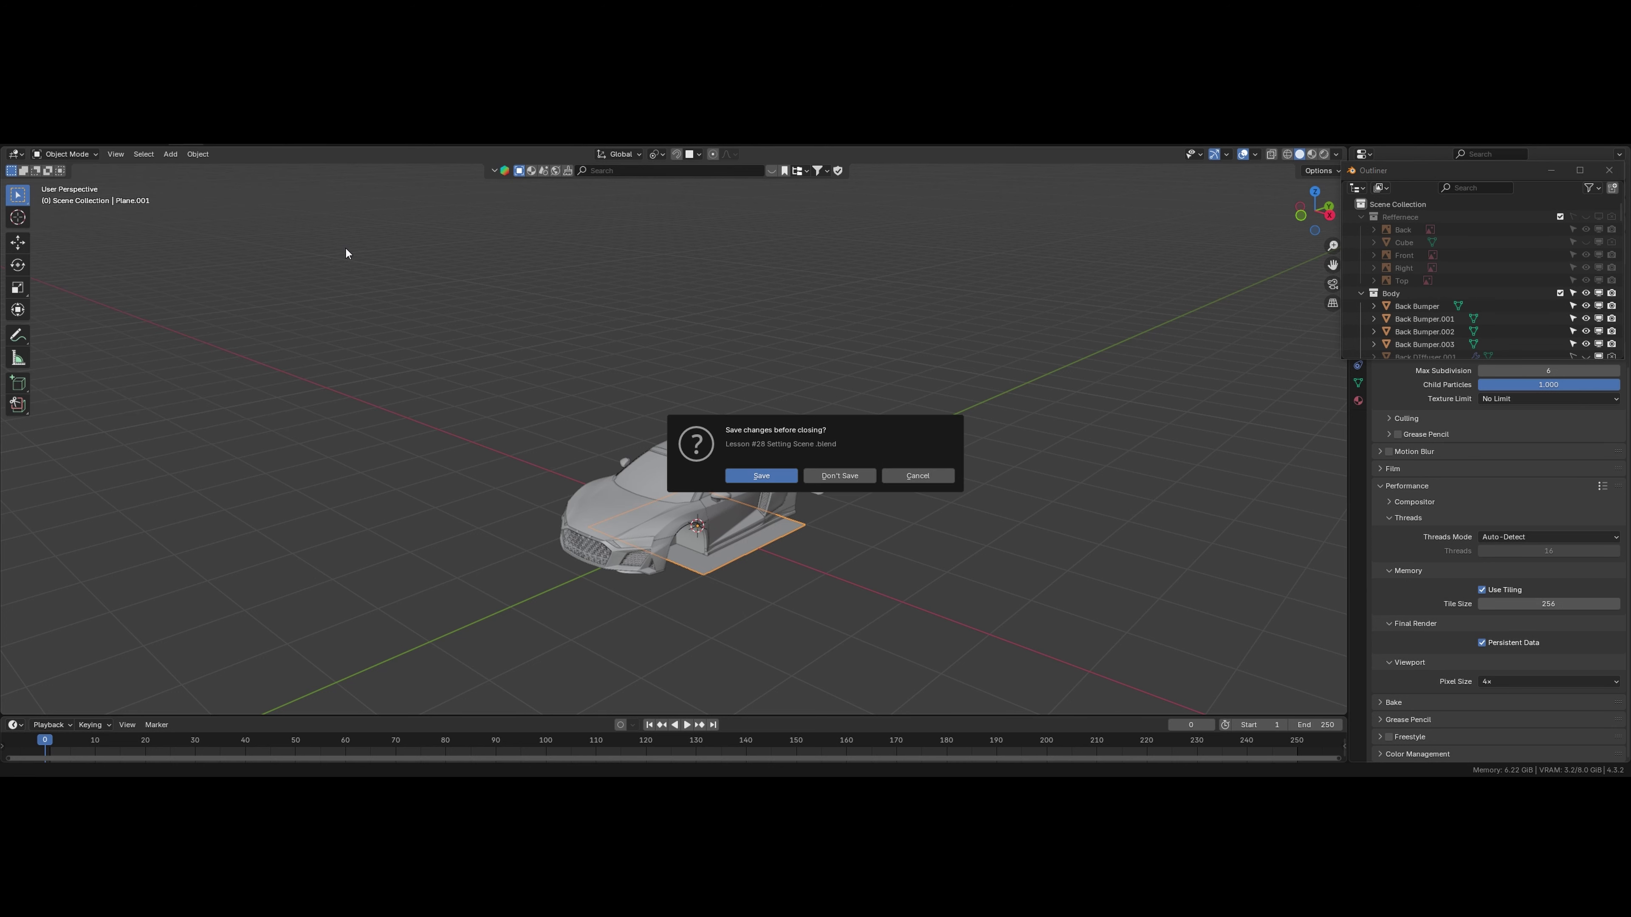
left_click(858, 479)
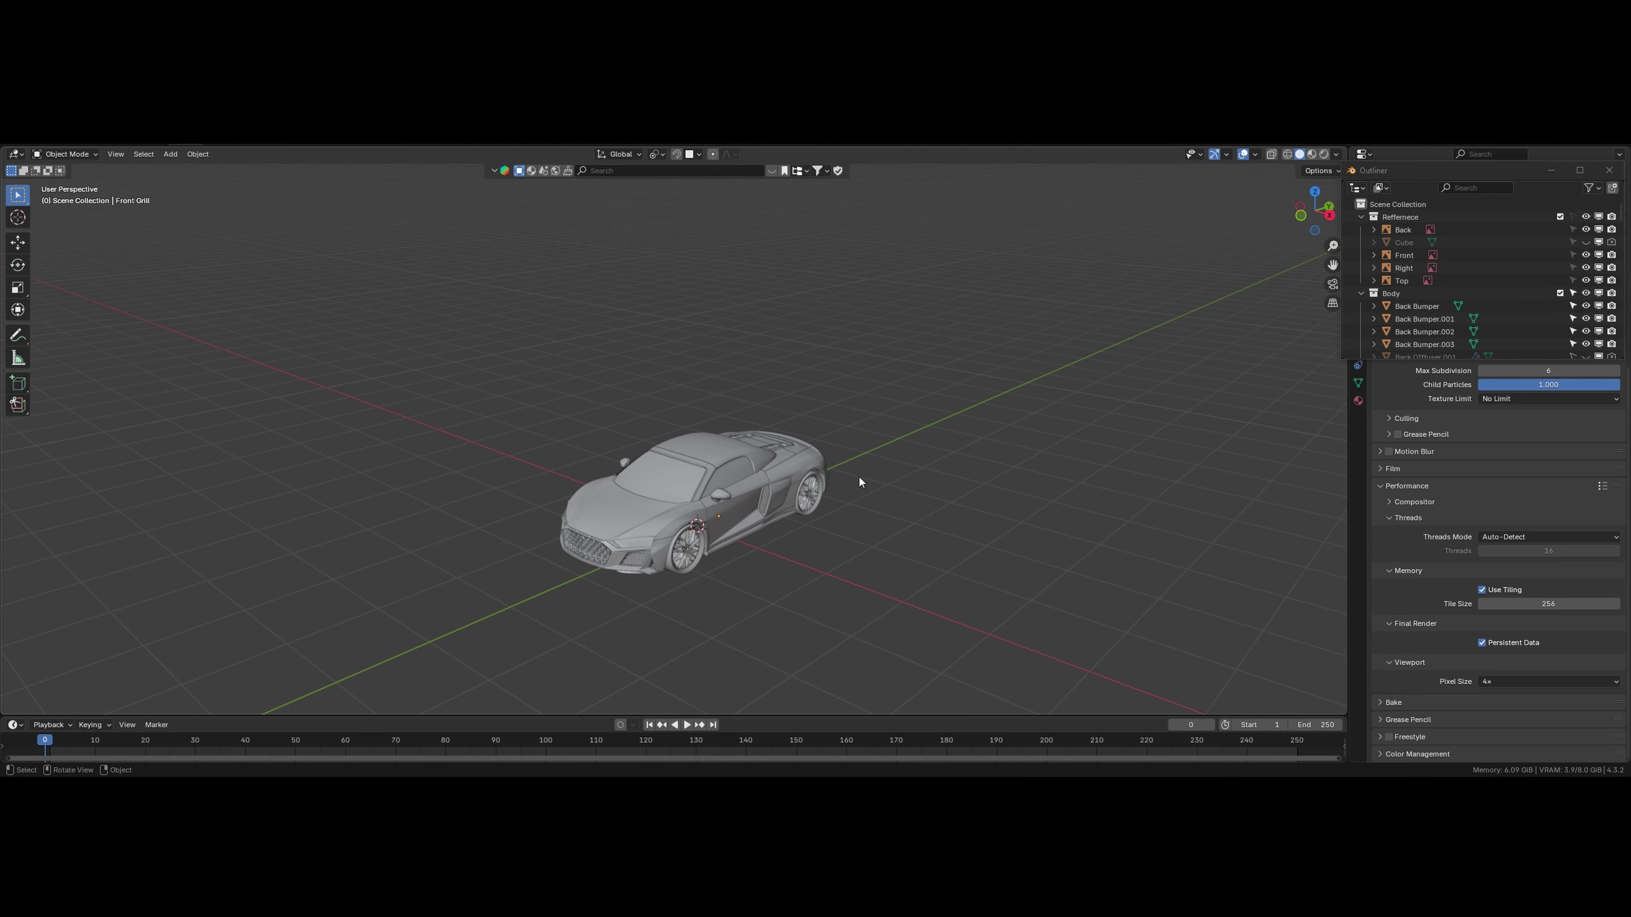
Step: Select the car's hood and reposition the floating outliner window over the properties editor
scroll(704, 466, "up", 7)
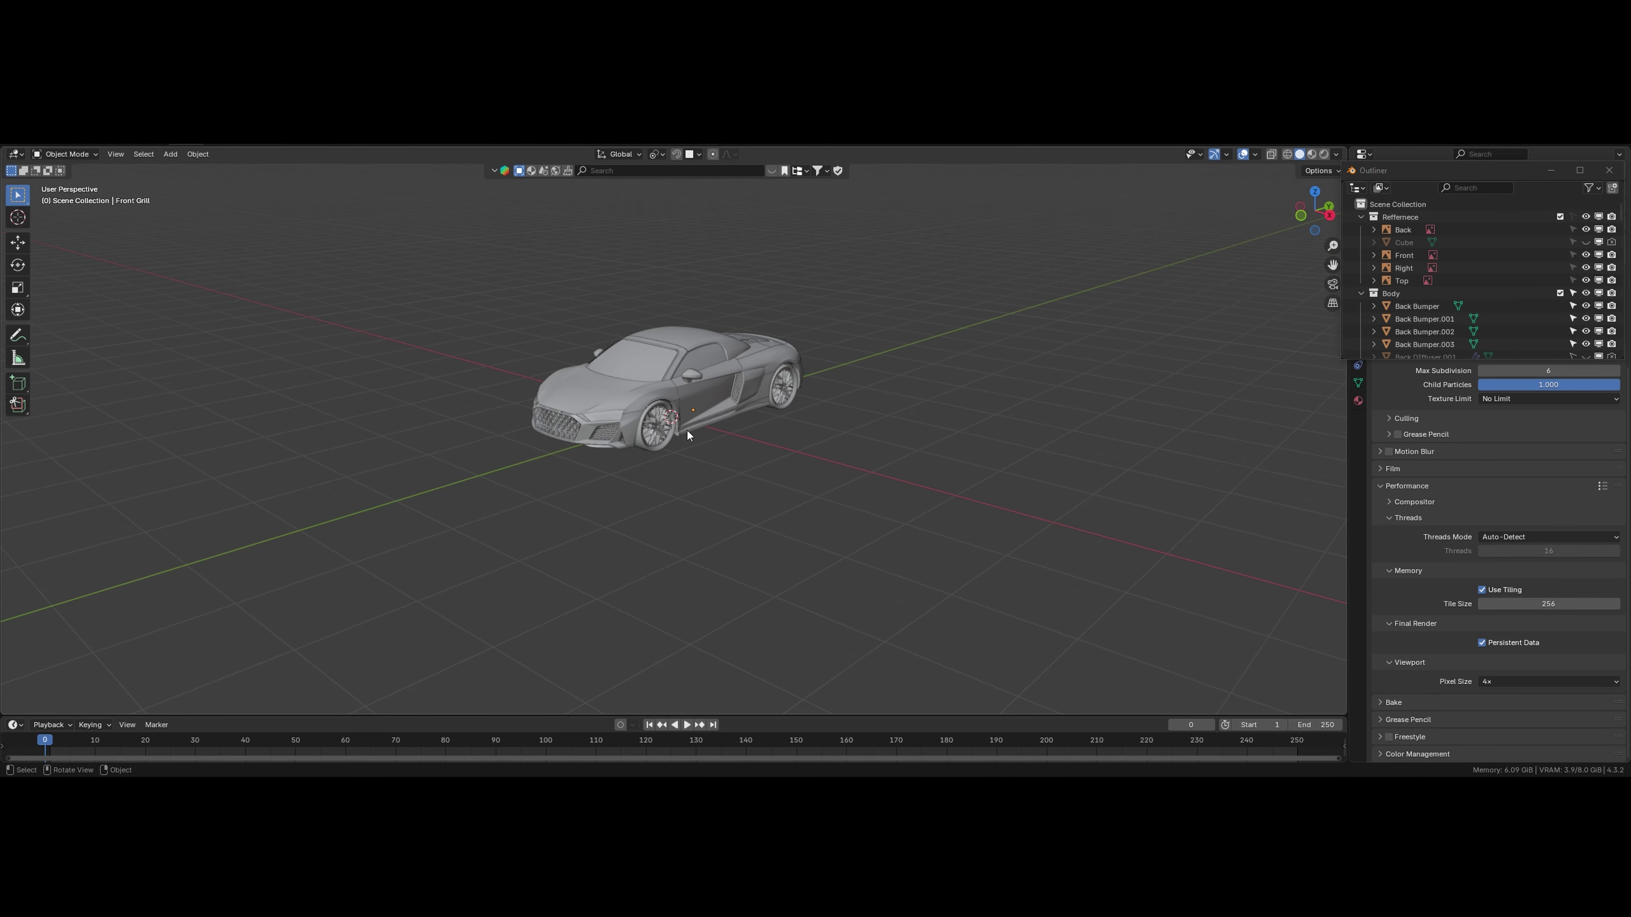
left_click(393, 288)
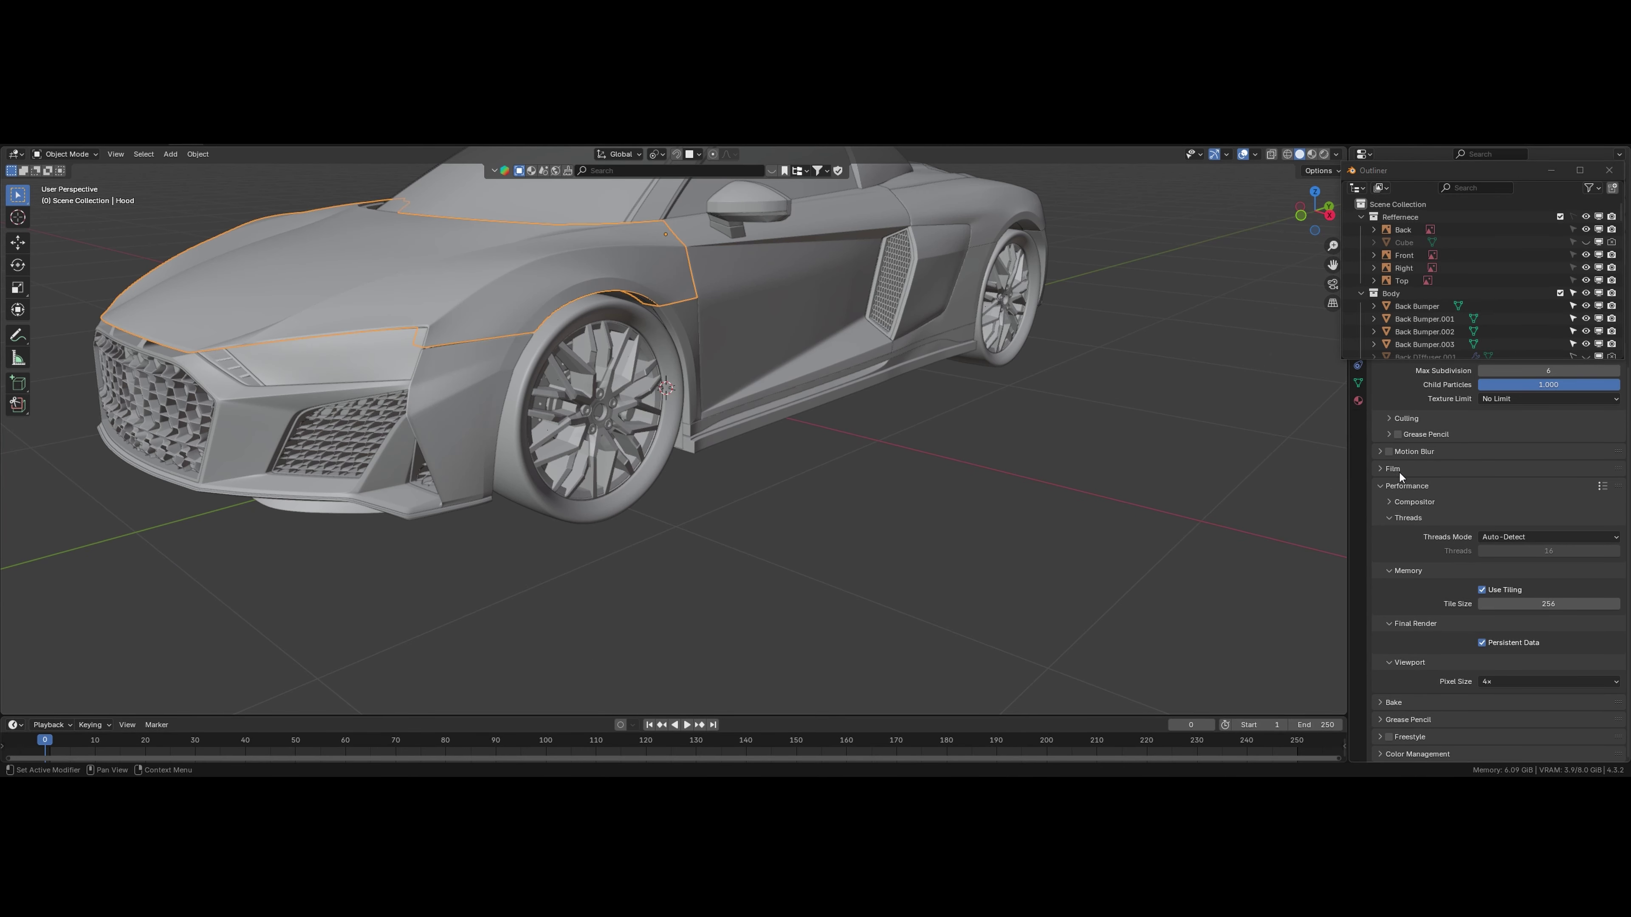
scroll(1389, 465, "up", 5)
left_click_drag(1369, 176, 1398, 218)
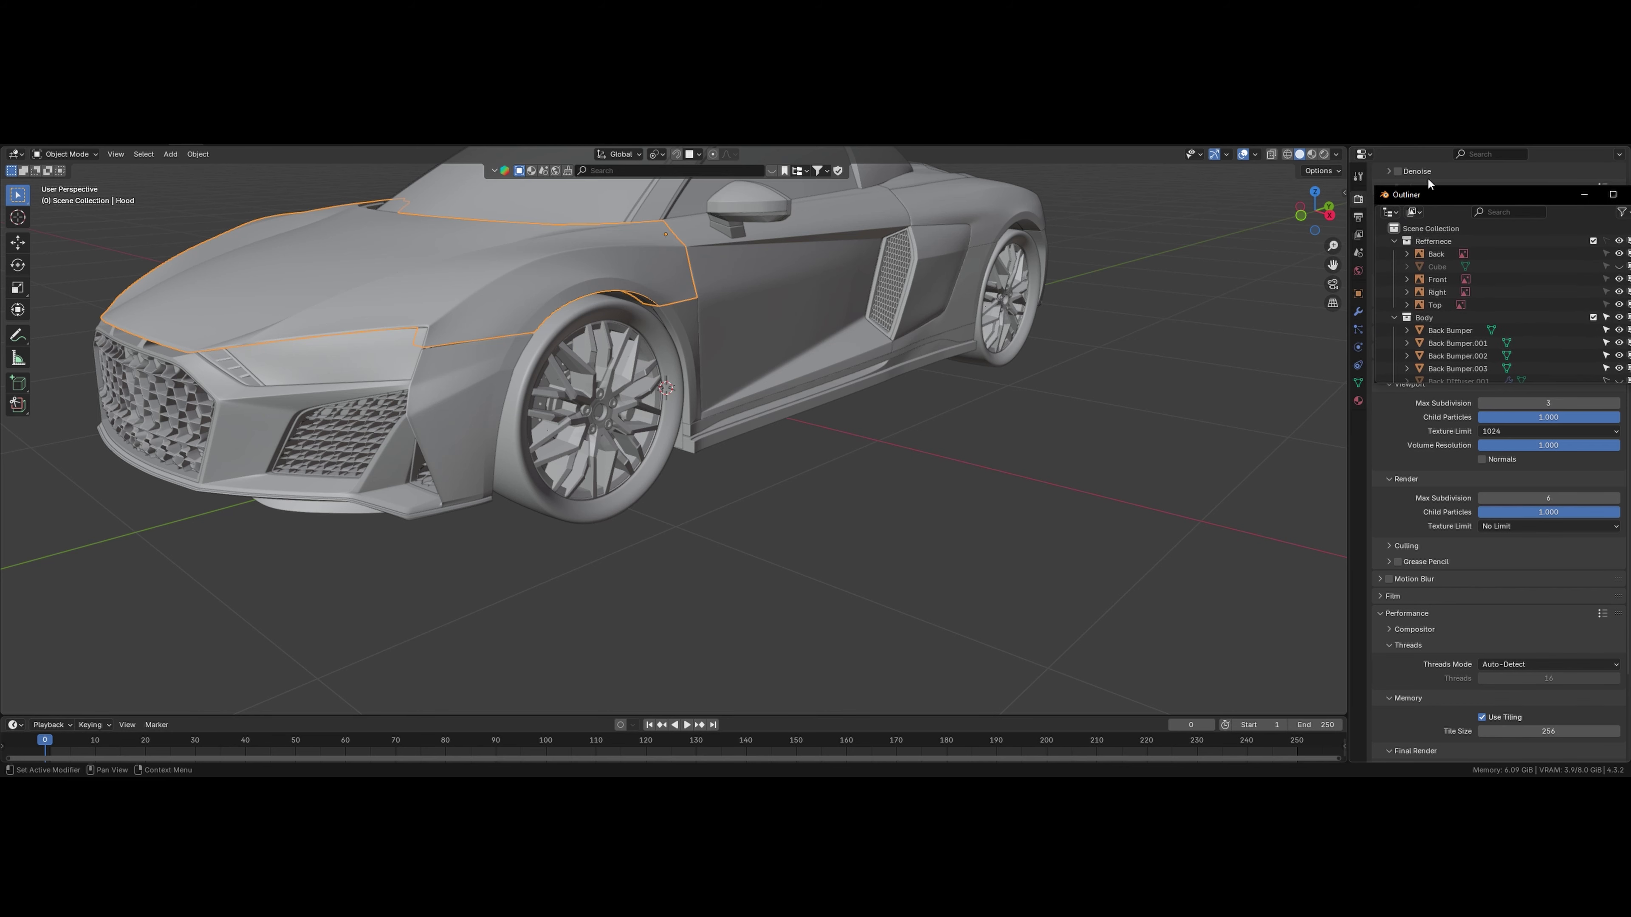
scroll(1465, 186, "down", 4)
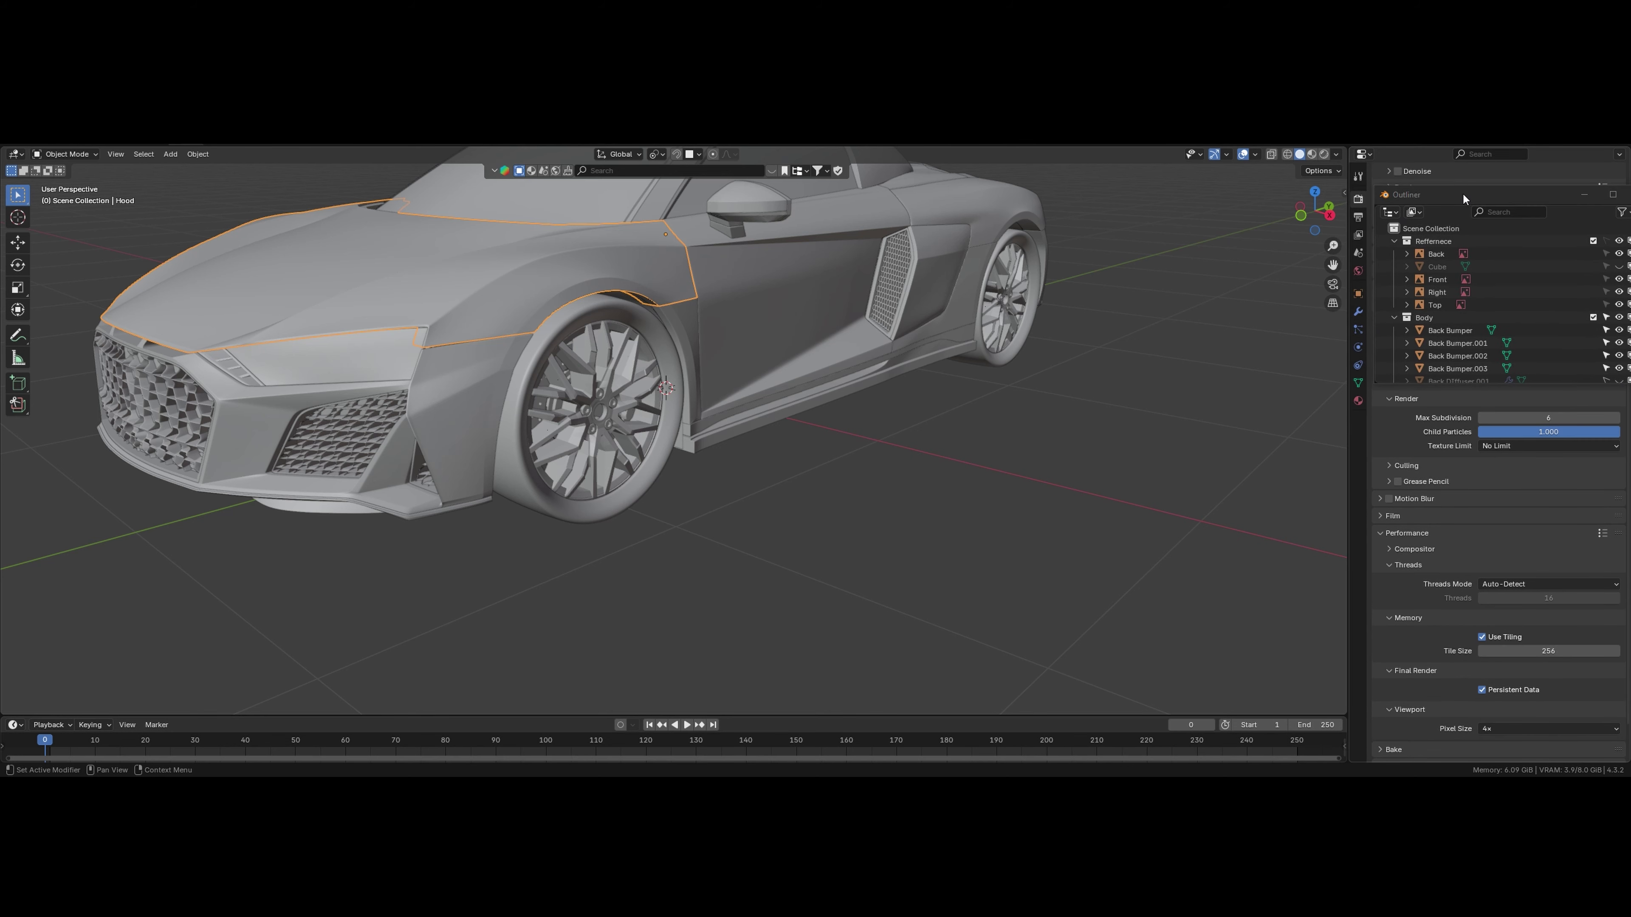
left_click_drag(1461, 191, 1440, 220)
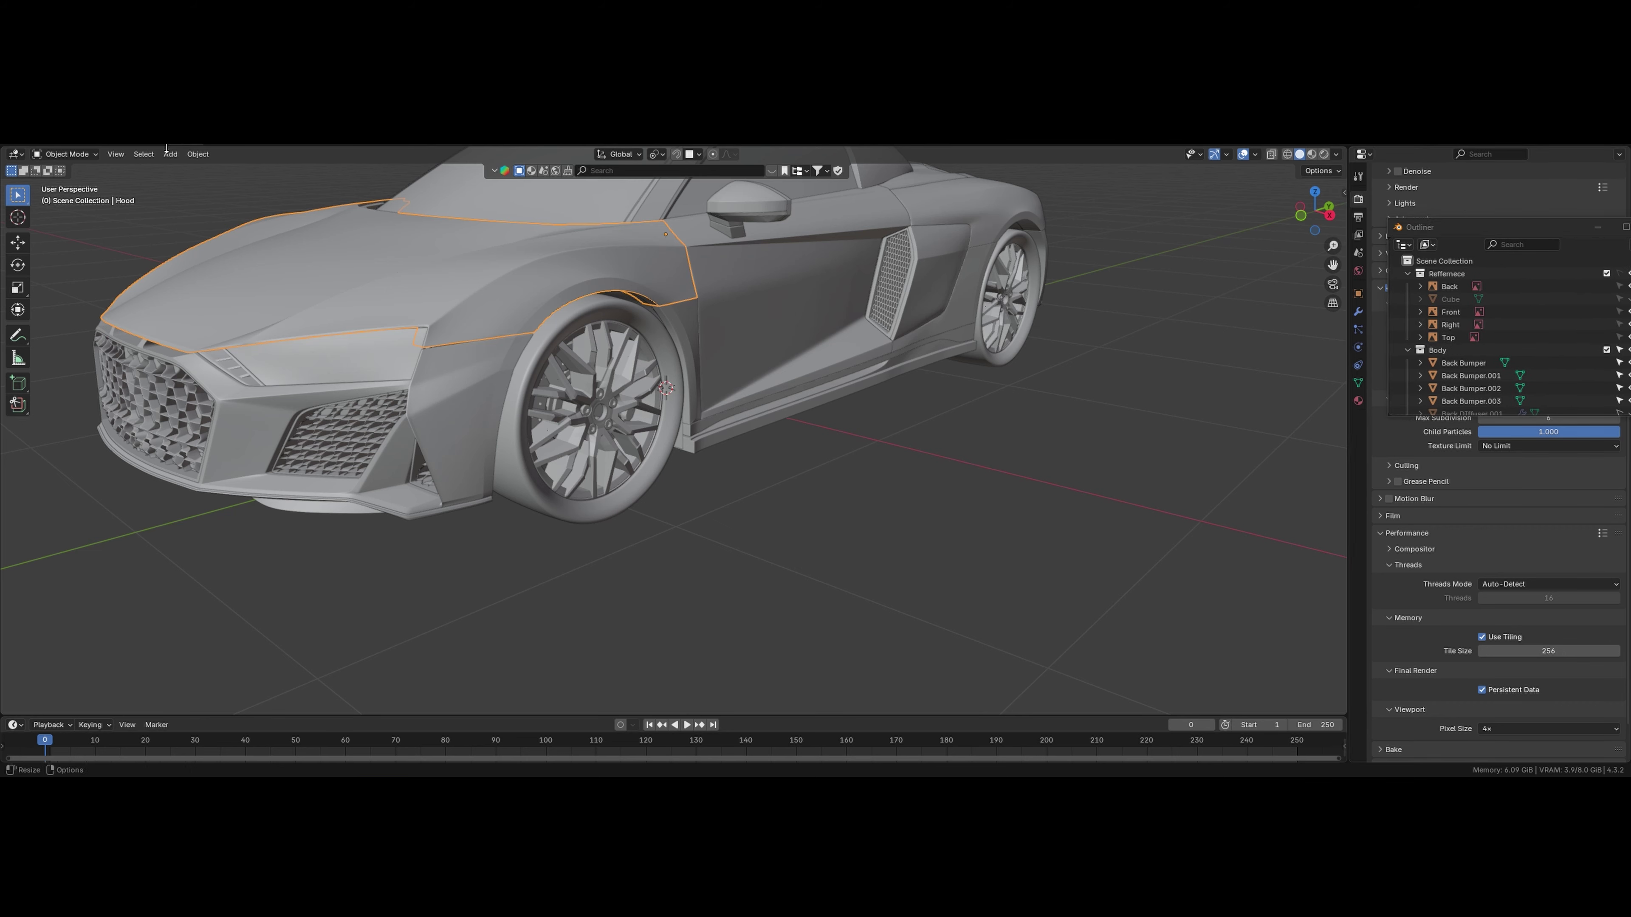
Step: Switch to the previous workspace and undo the selection of the hood
left_click(111, 146)
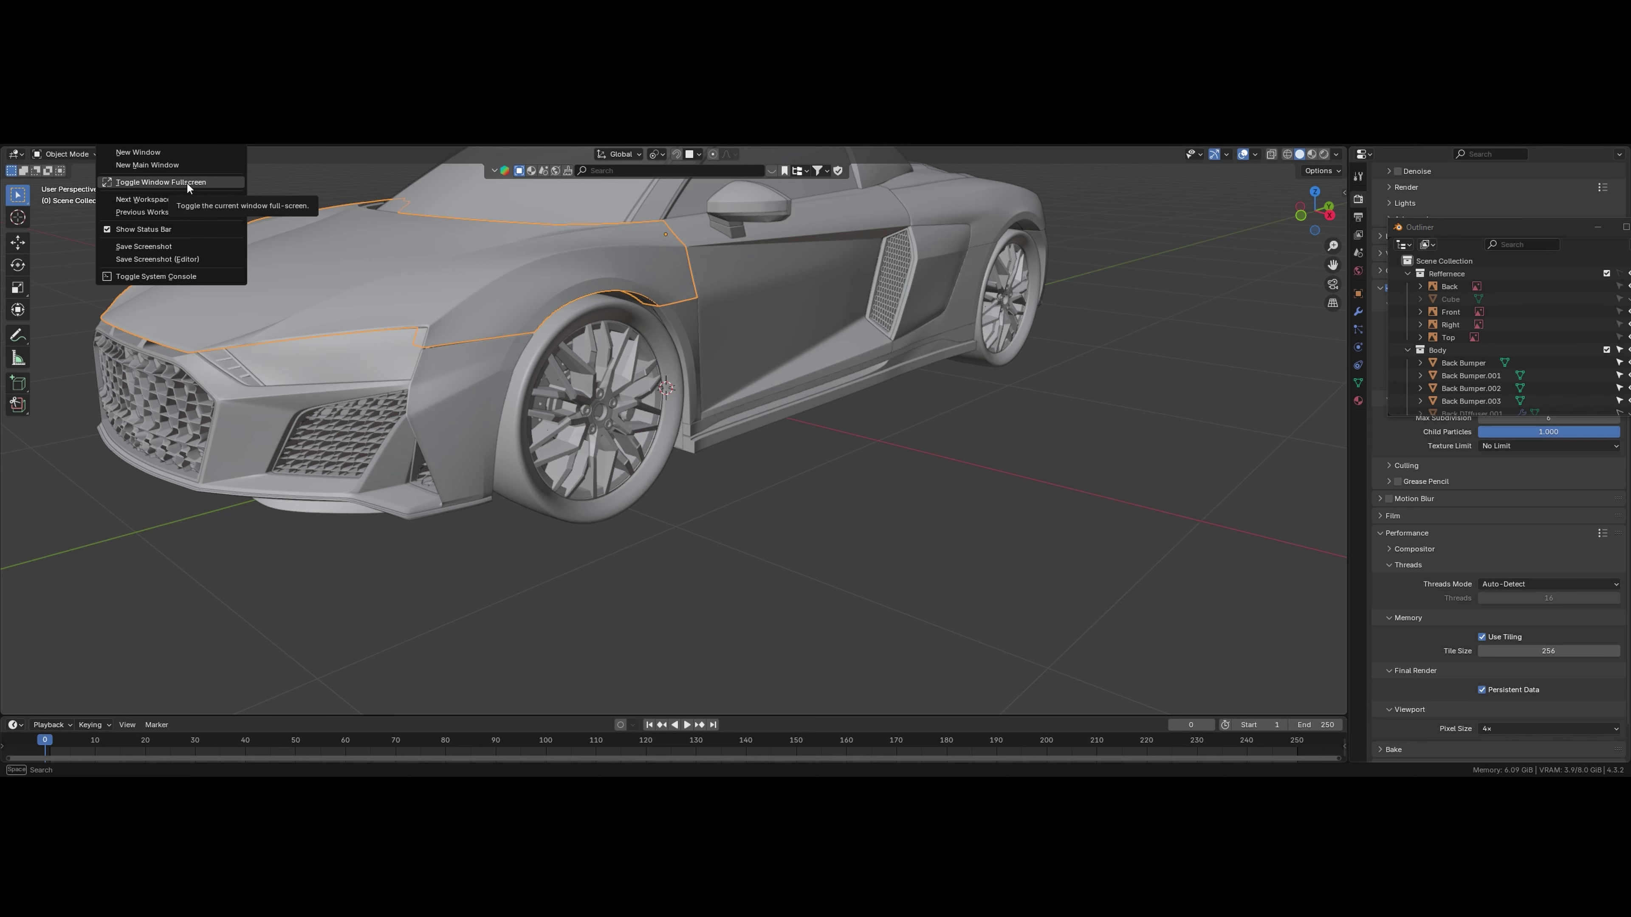
left_click(198, 218)
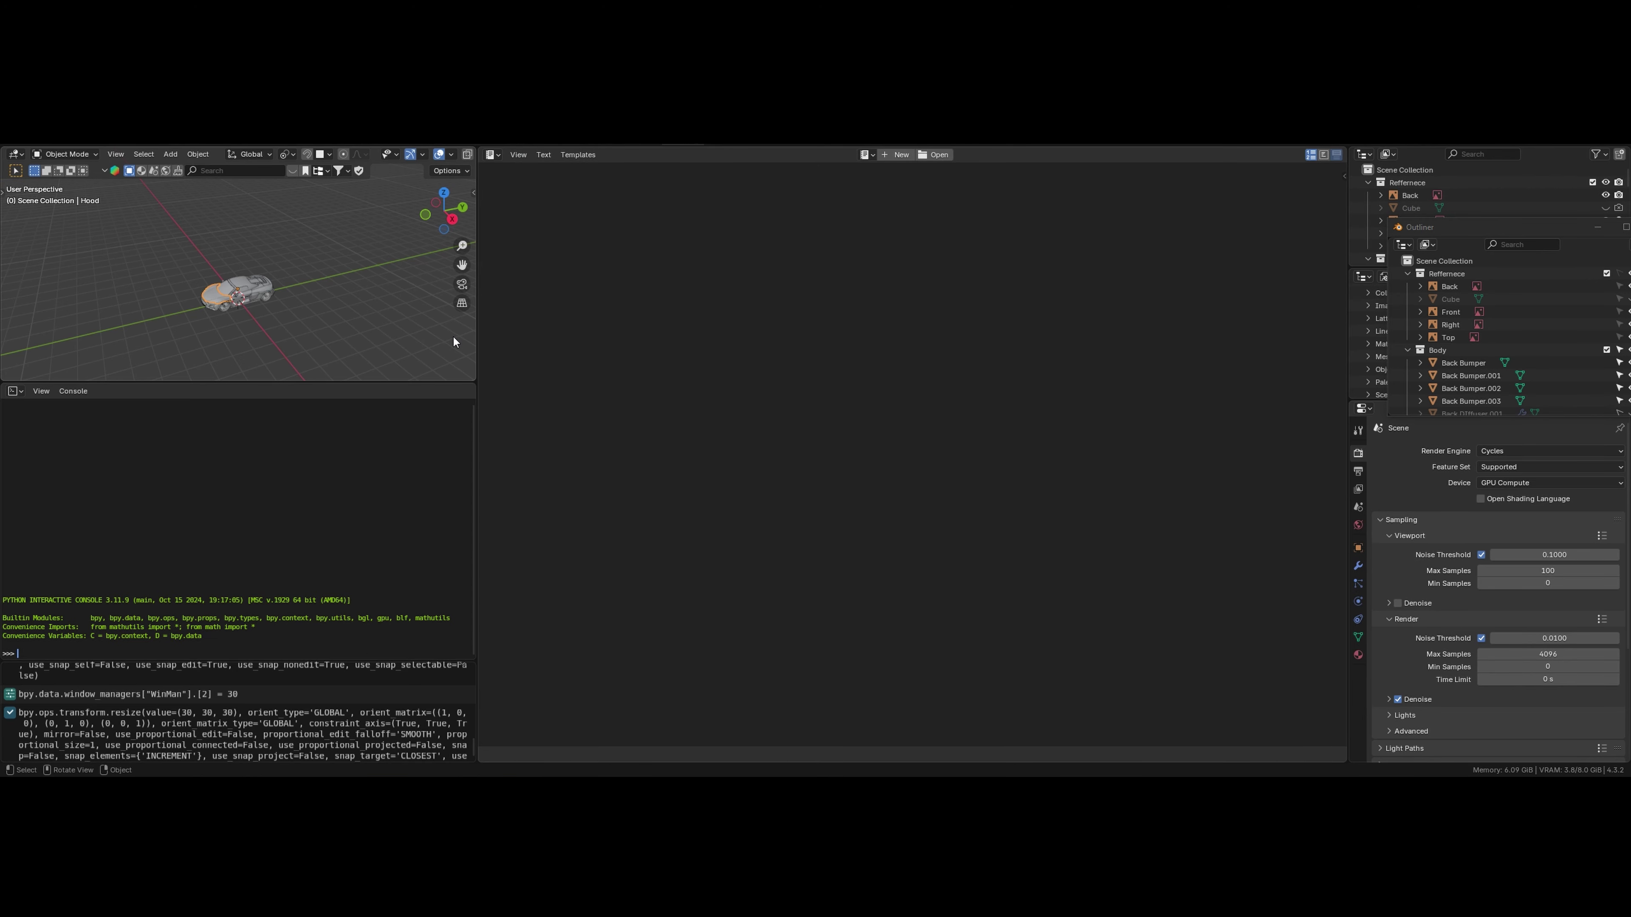
key("ctrl+z")
Step: Reload Lesson #28 Setting Scene.blend from the recent files once more, discarding unsaved changes
left_click(31, 139)
mouse_move(69, 177)
left_click(249, 181)
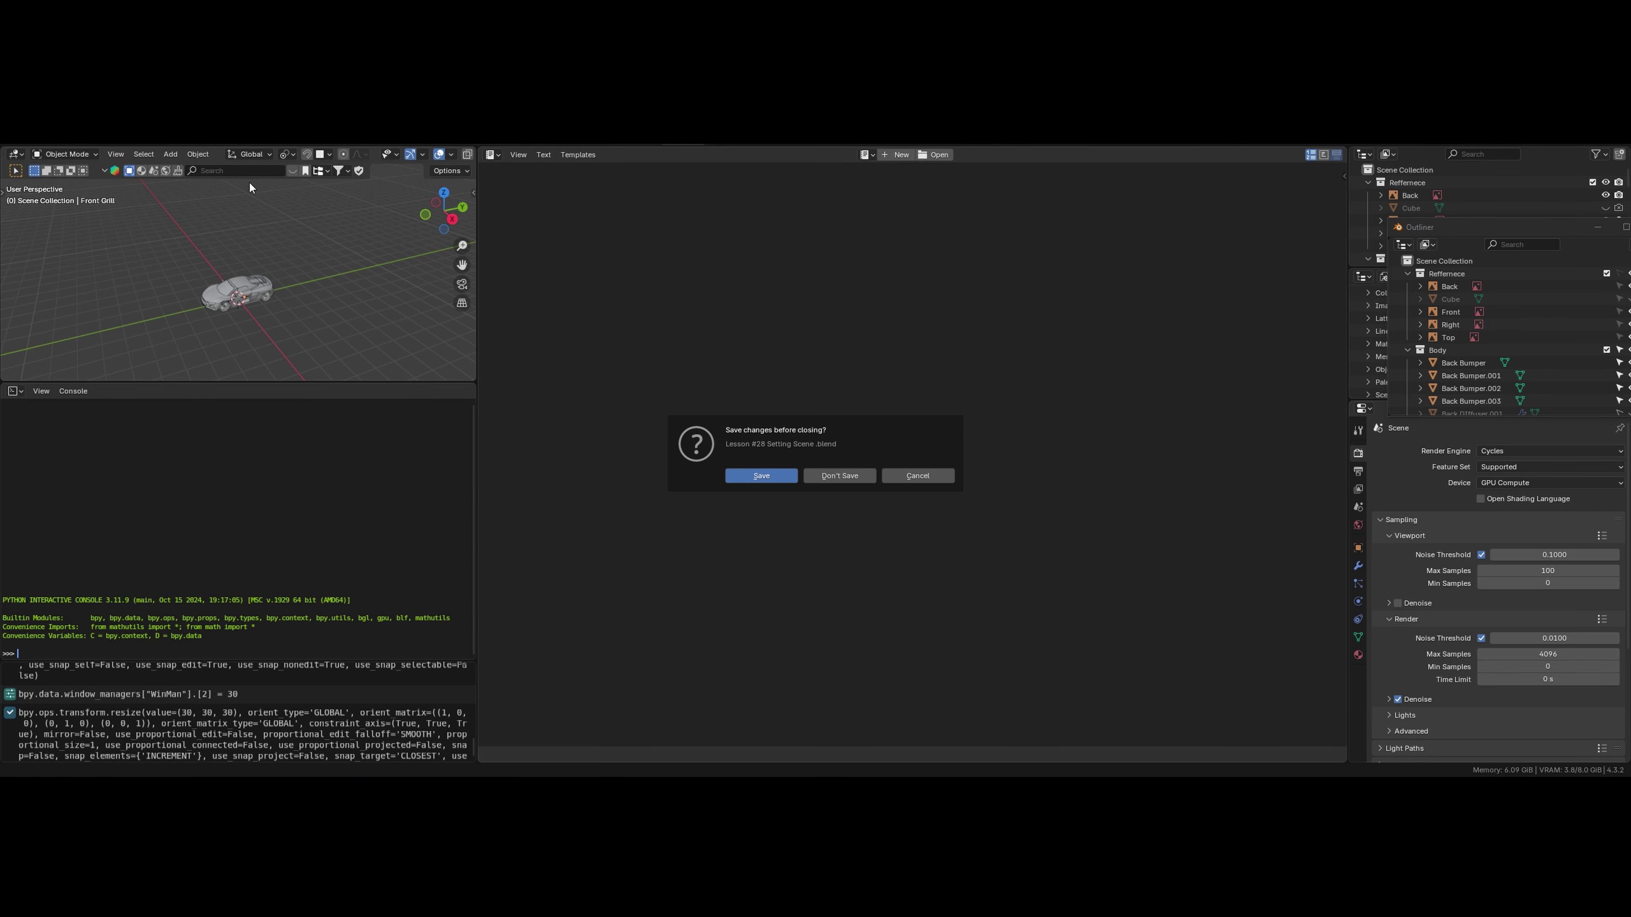
left_click(828, 476)
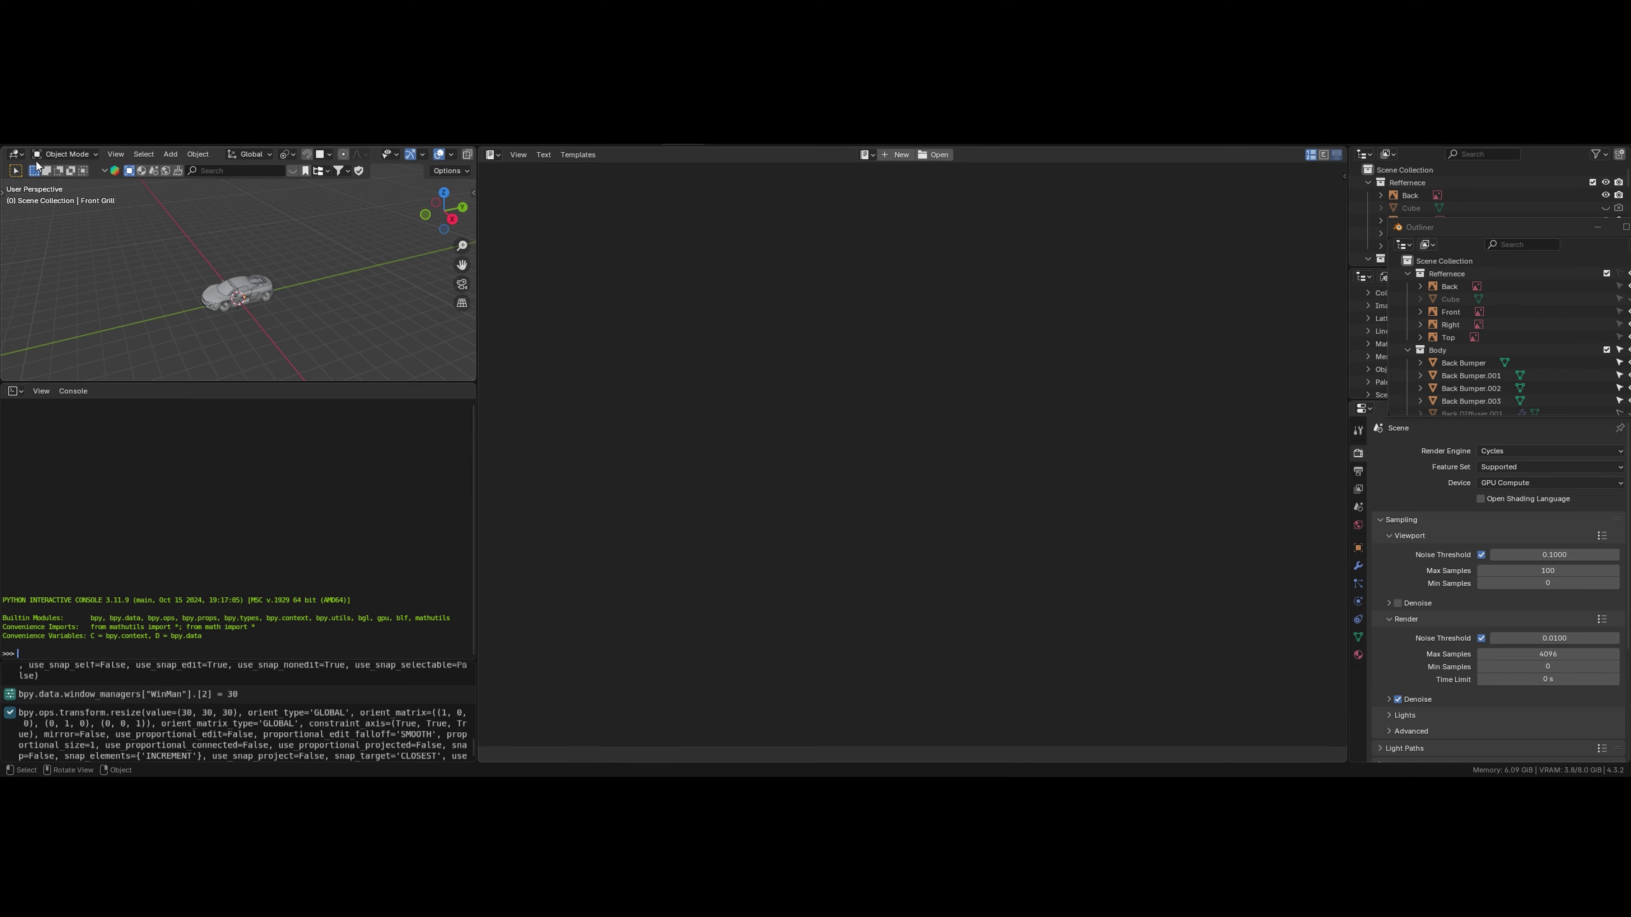
Step: Return to the next workspace, which holds the large car viewport
left_click(128, 146)
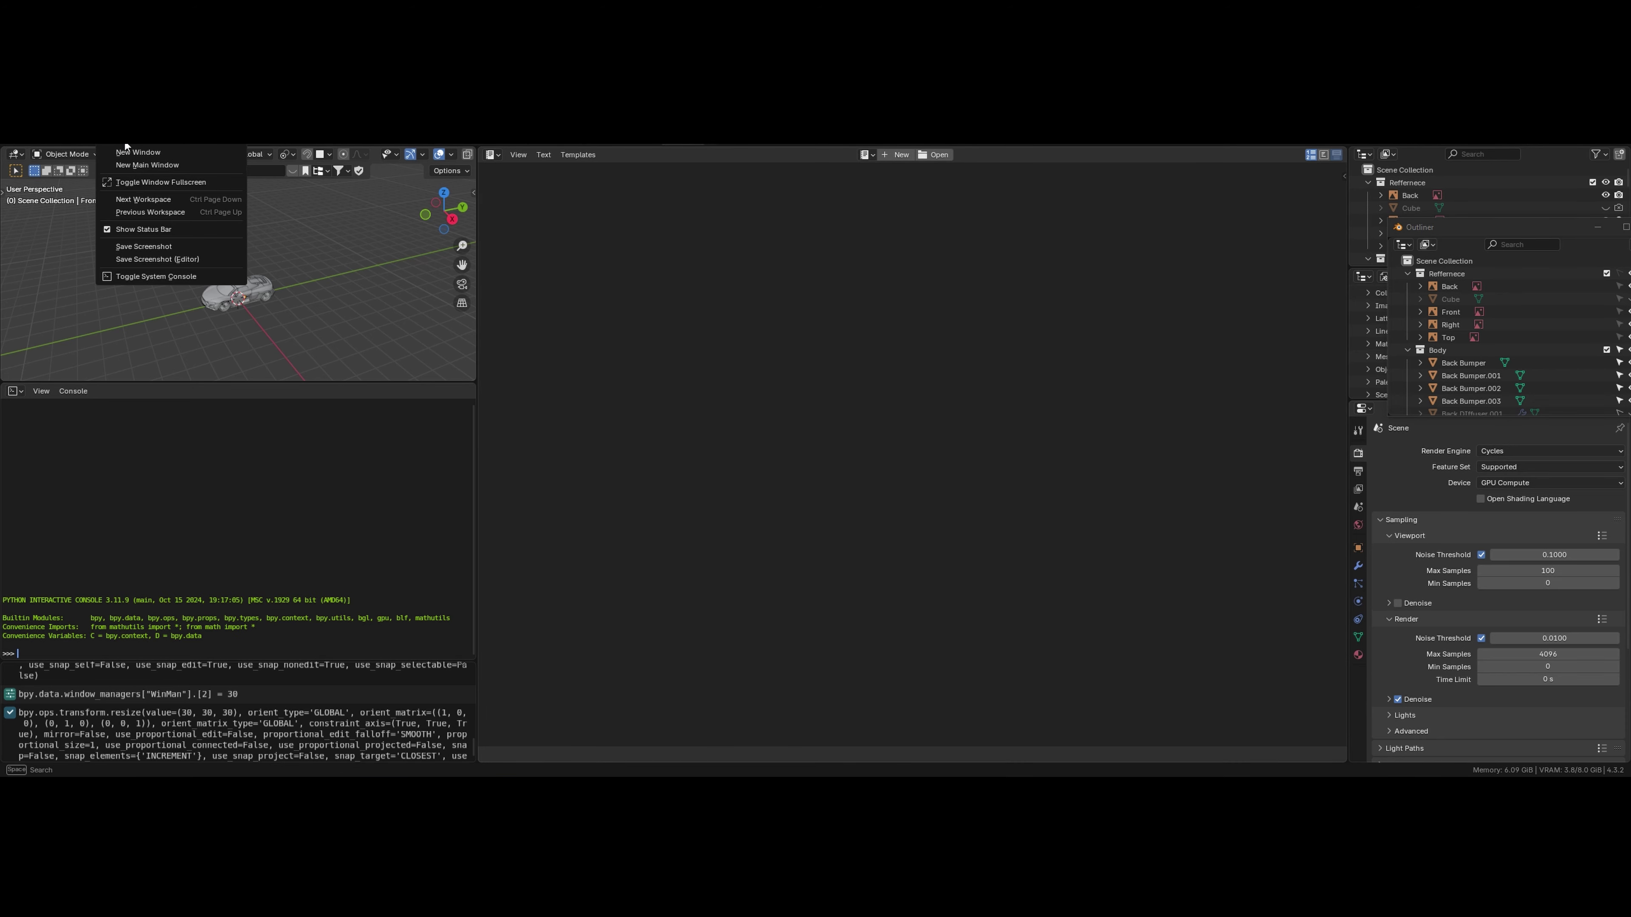
left_click(191, 201)
scroll(756, 362, "down", 4)
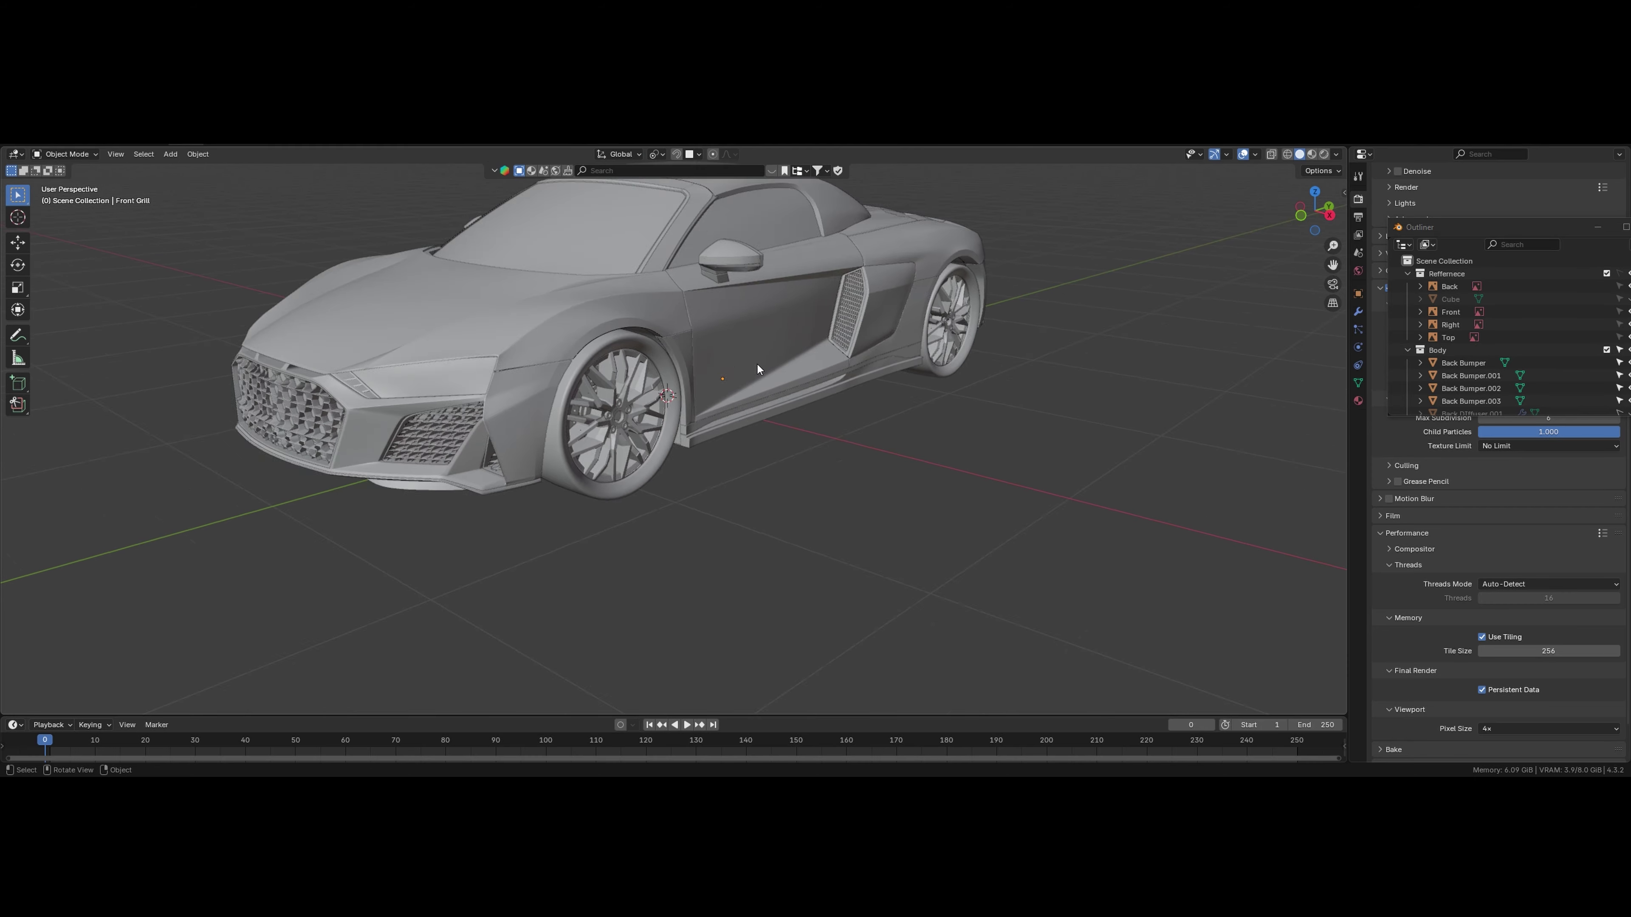
scroll(757, 362, "up", 1)
Step: Move the floating outliner window over the viewport, split the properties editor horizontally and change its upper part to an Outliner
left_click_drag(1403, 232, 936, 346)
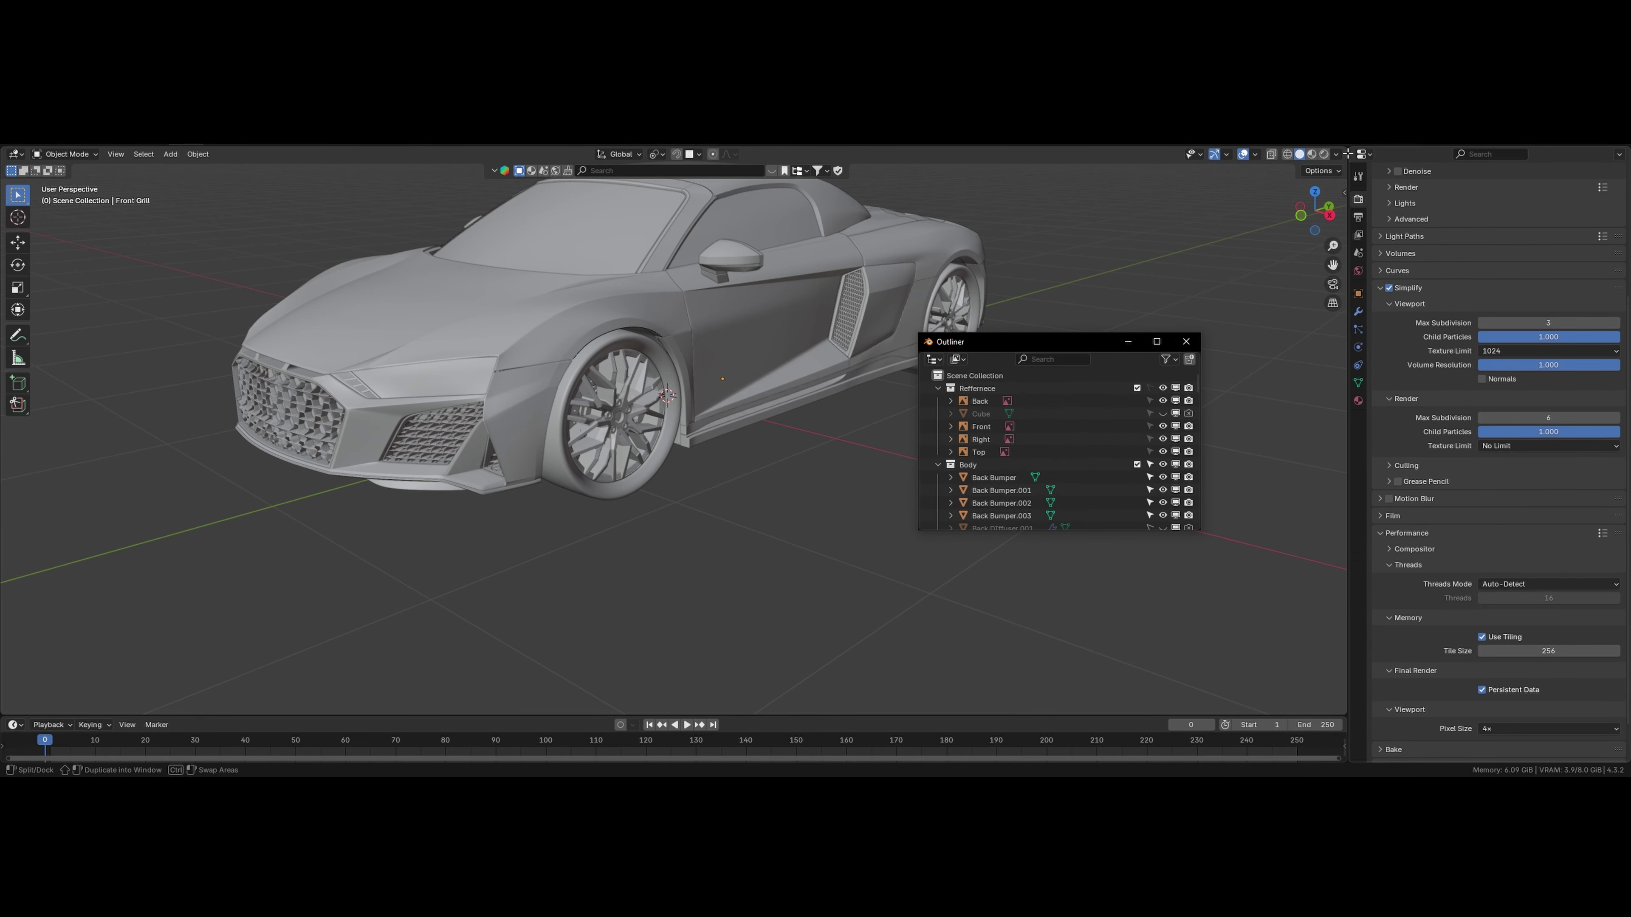
left_click_drag(1350, 147, 1380, 347)
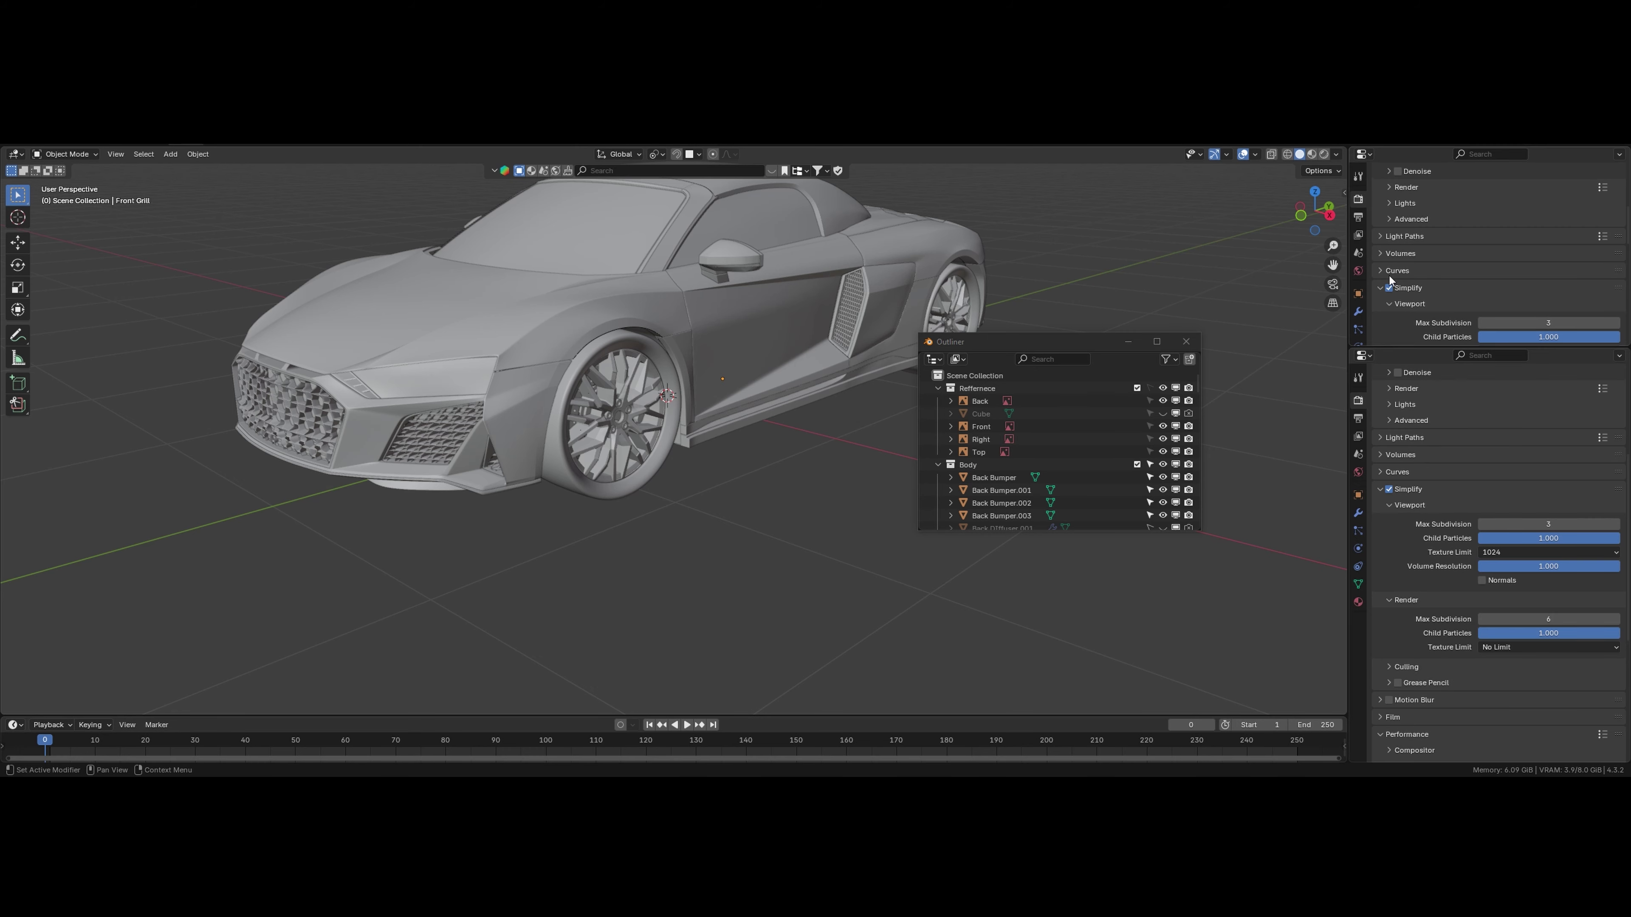
left_click(1363, 155)
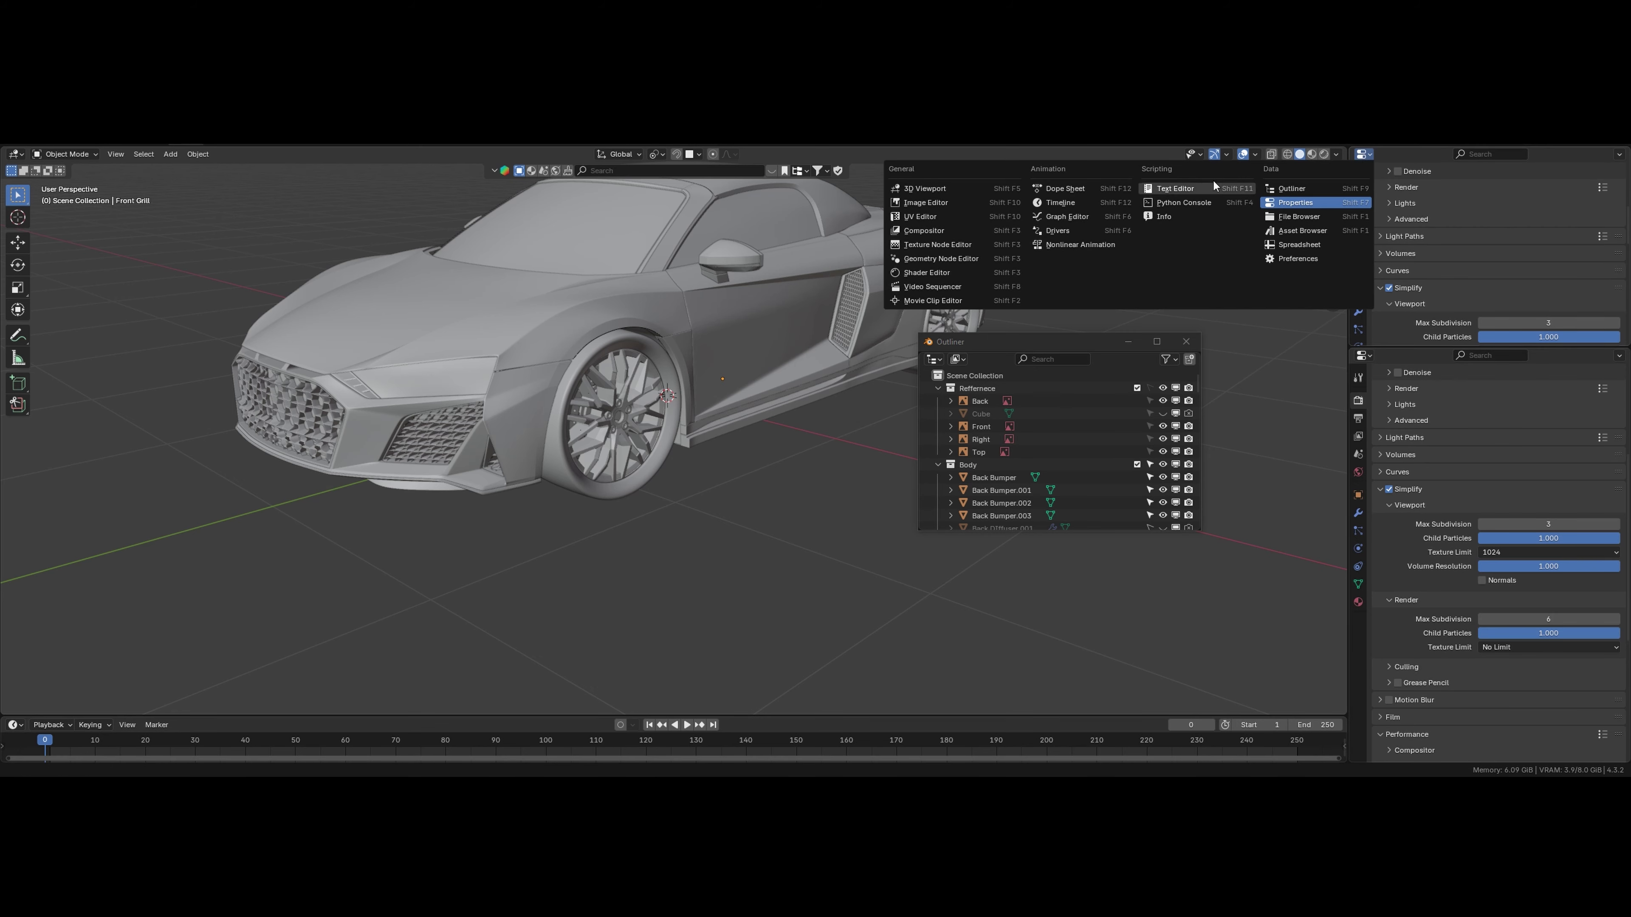
left_click(1291, 188)
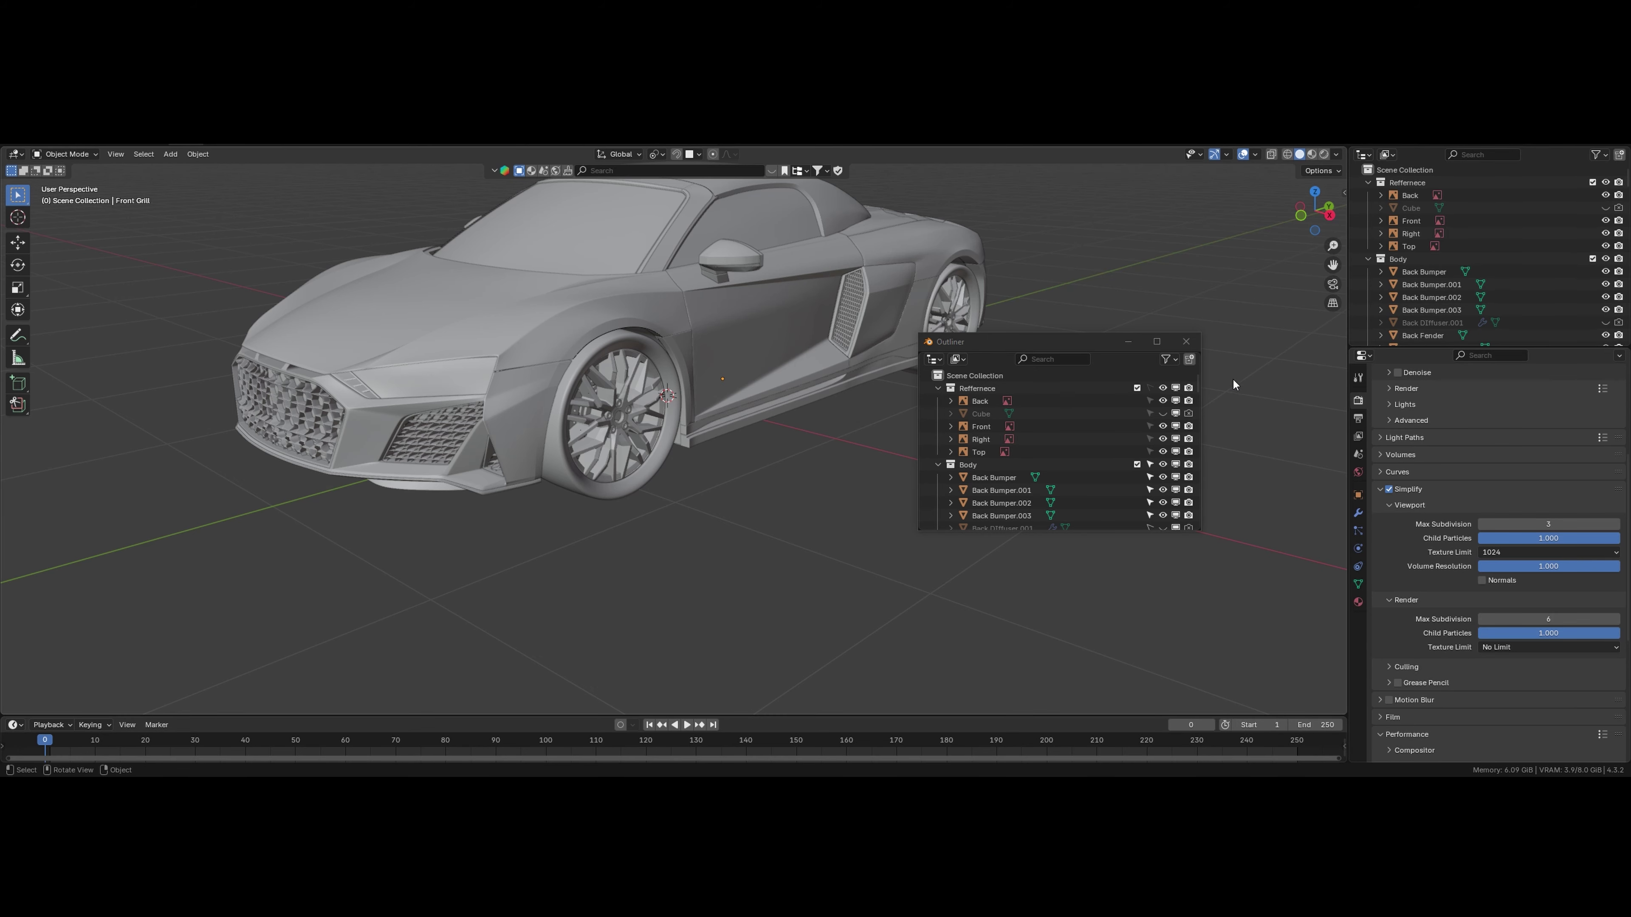
Step: Close the floating Outliner window and show the modifier properties of the car door
left_click(1186, 341)
middle_click_drag(581, 330, 739, 499)
left_click(731, 418)
left_click(1358, 513)
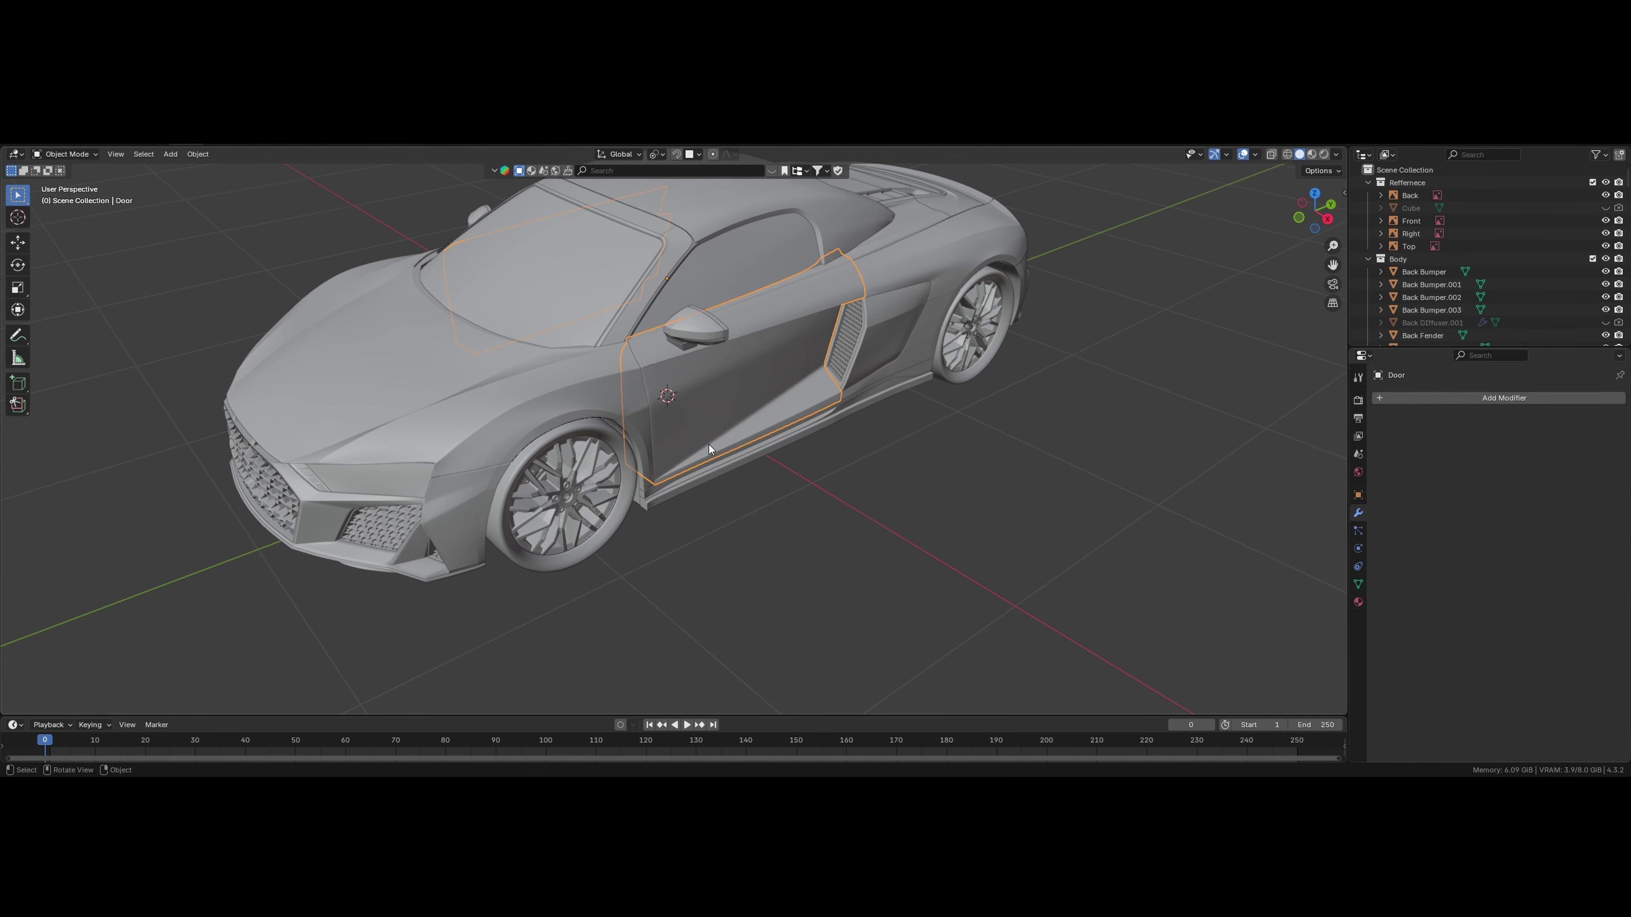
Step: Return to the render properties with the hood selected, examine the Simplify and Performance settings, and select the front tyre
left_click(360, 360)
left_click(1357, 399)
scroll(700, 364, "down", 5)
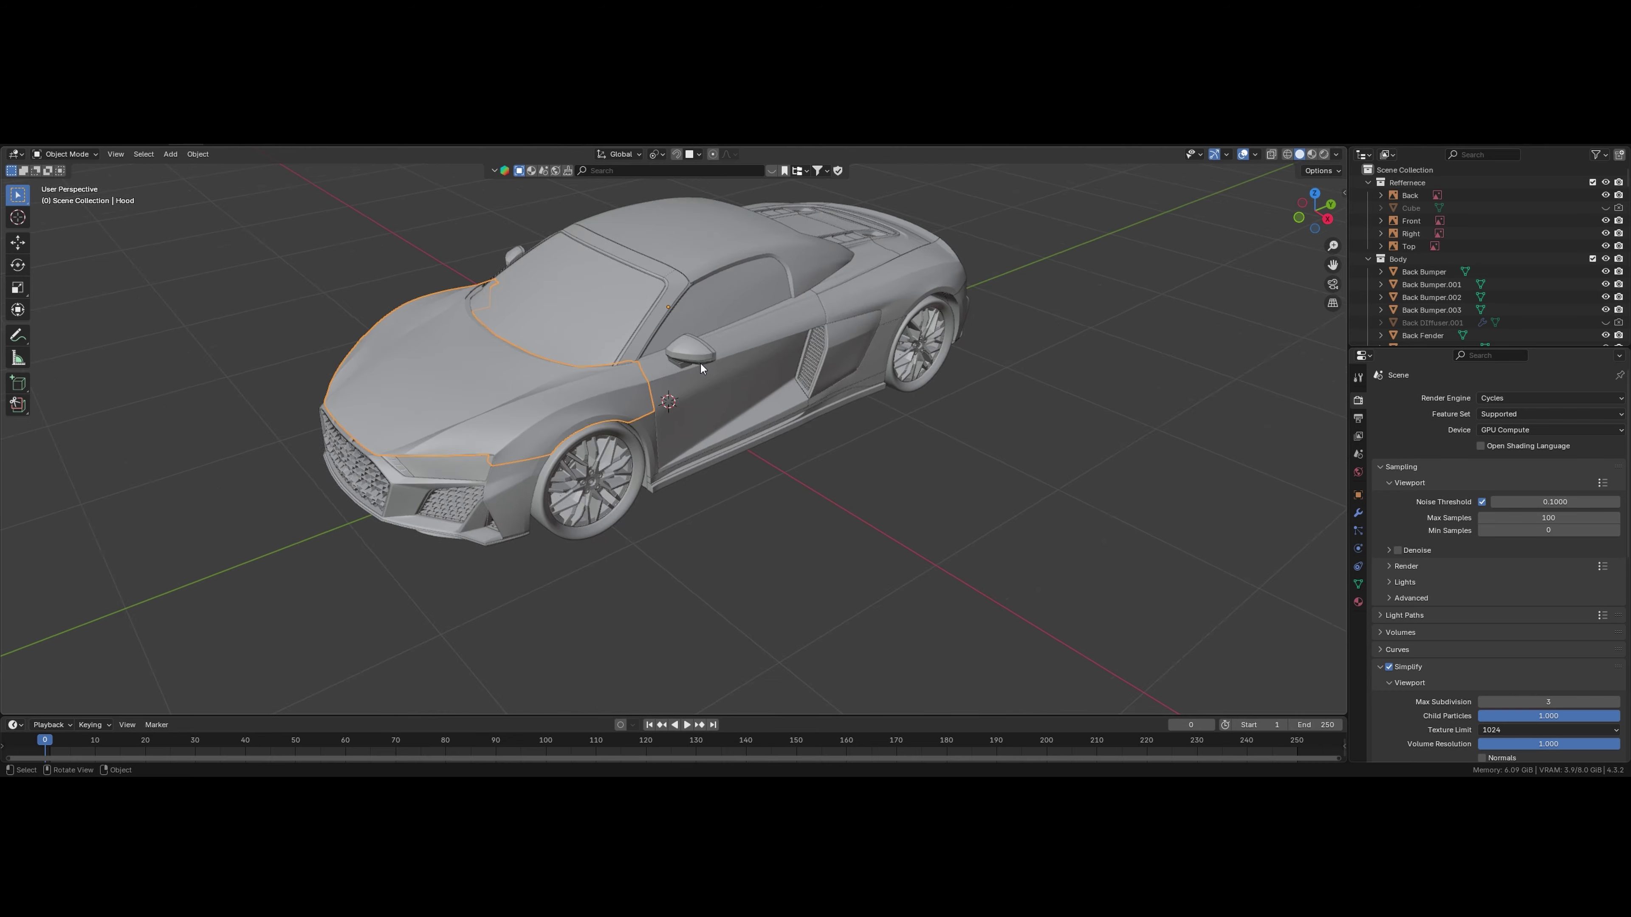
scroll(1418, 583, "down", 10)
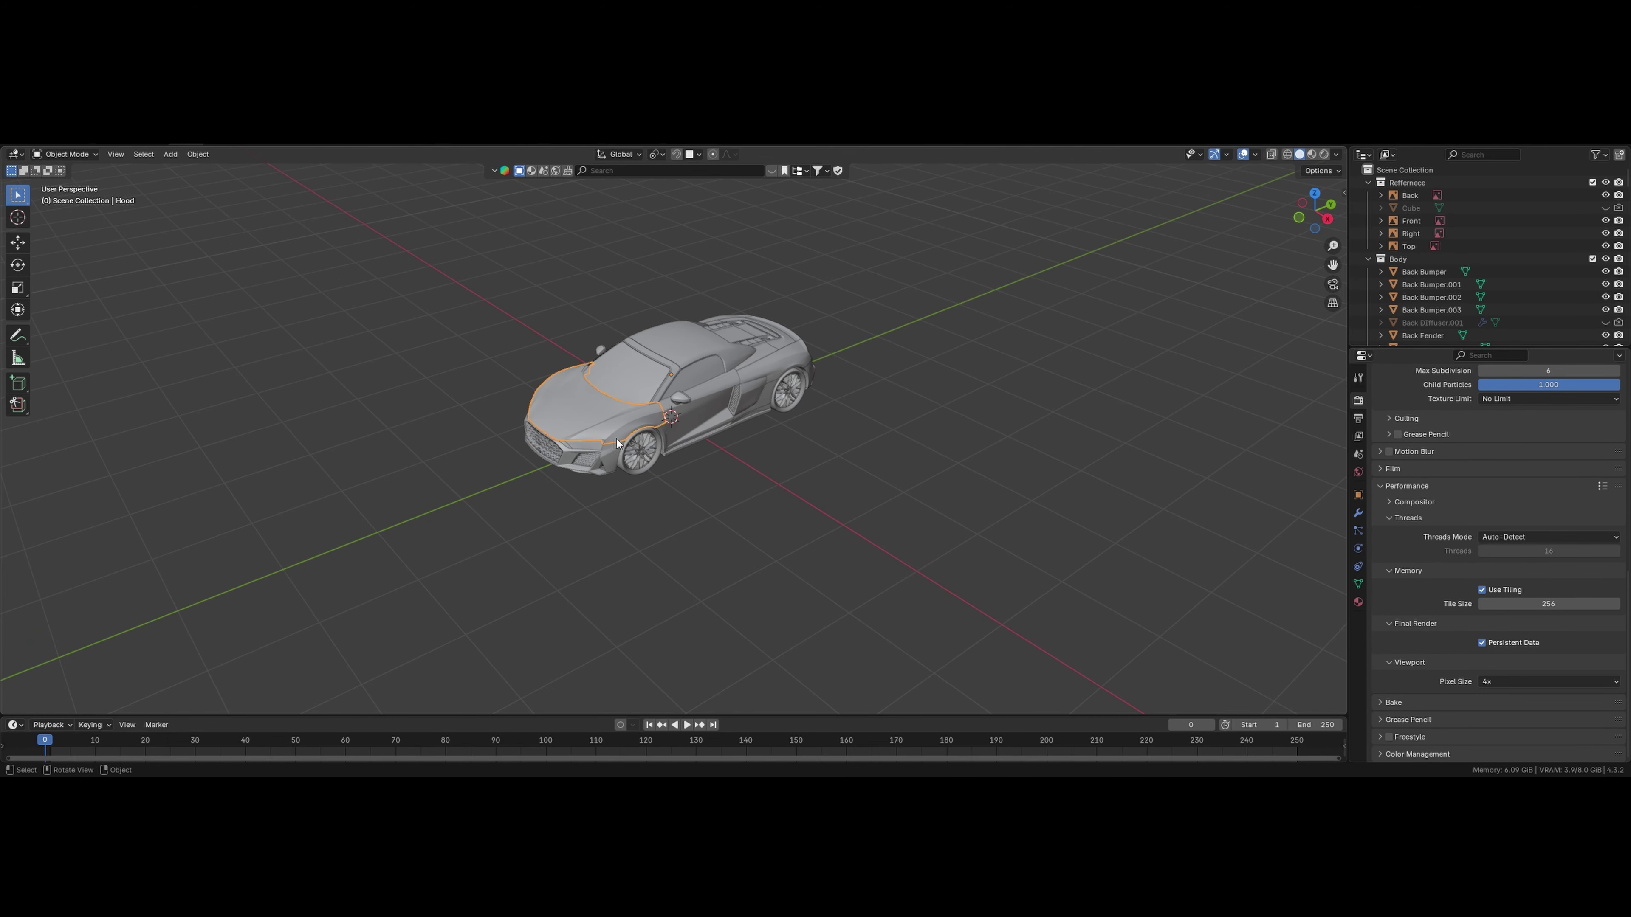
scroll(754, 464, "up", 5)
left_click(565, 557)
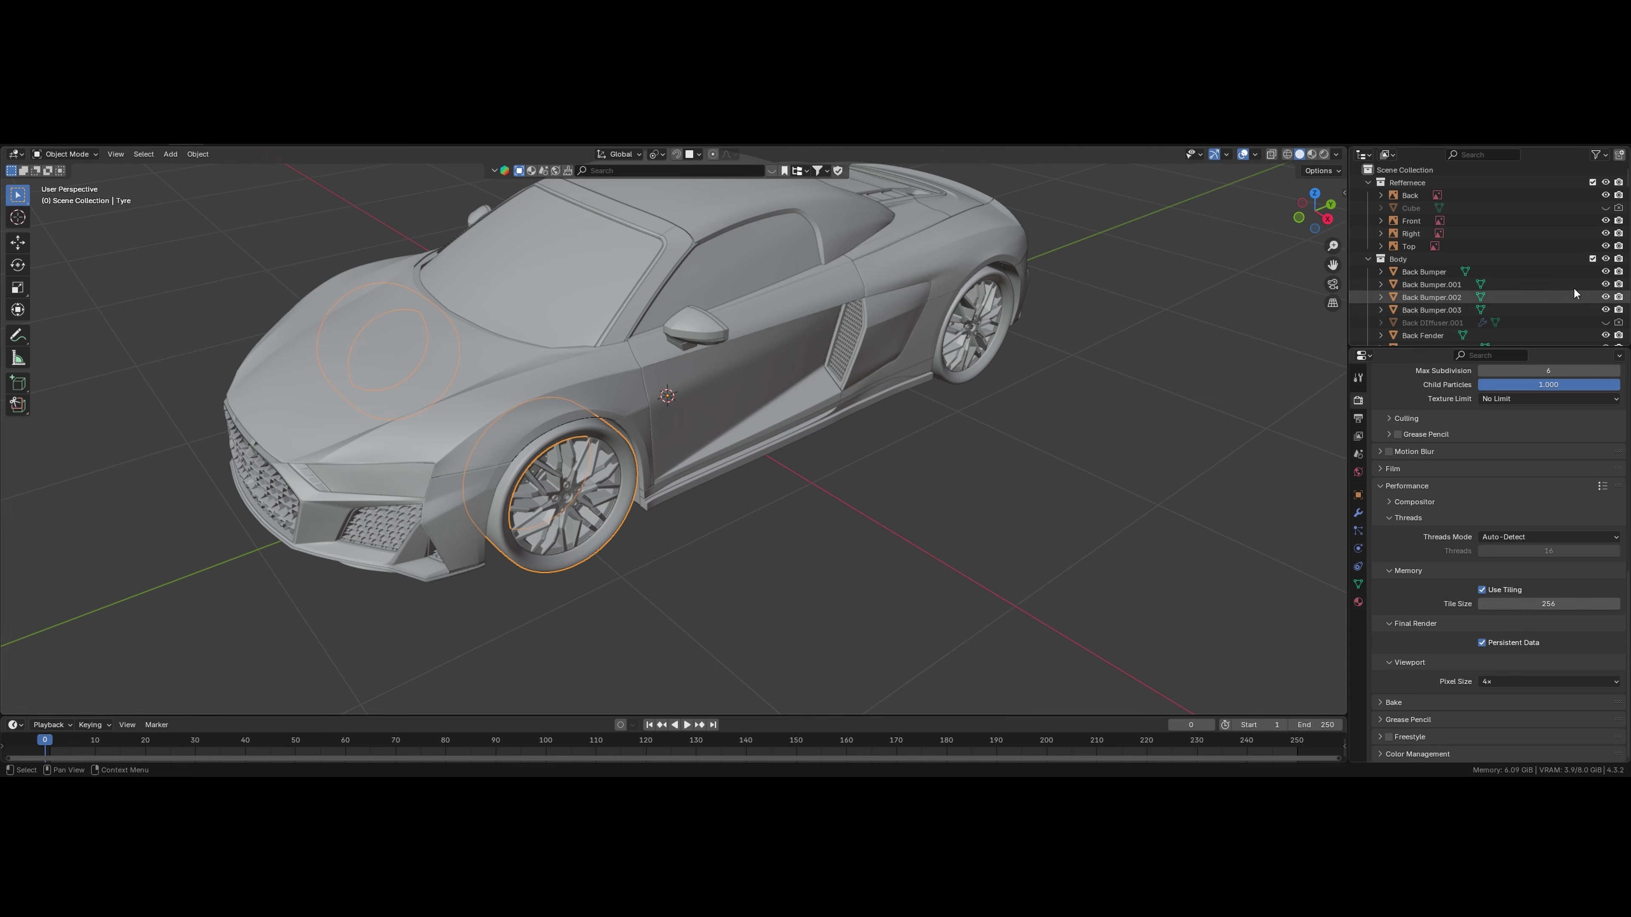
Step: Show the selectability and viewport-disable toggles in the outliner and switch off the toggles of the collapsed Reffernece collection
left_click(1368, 183)
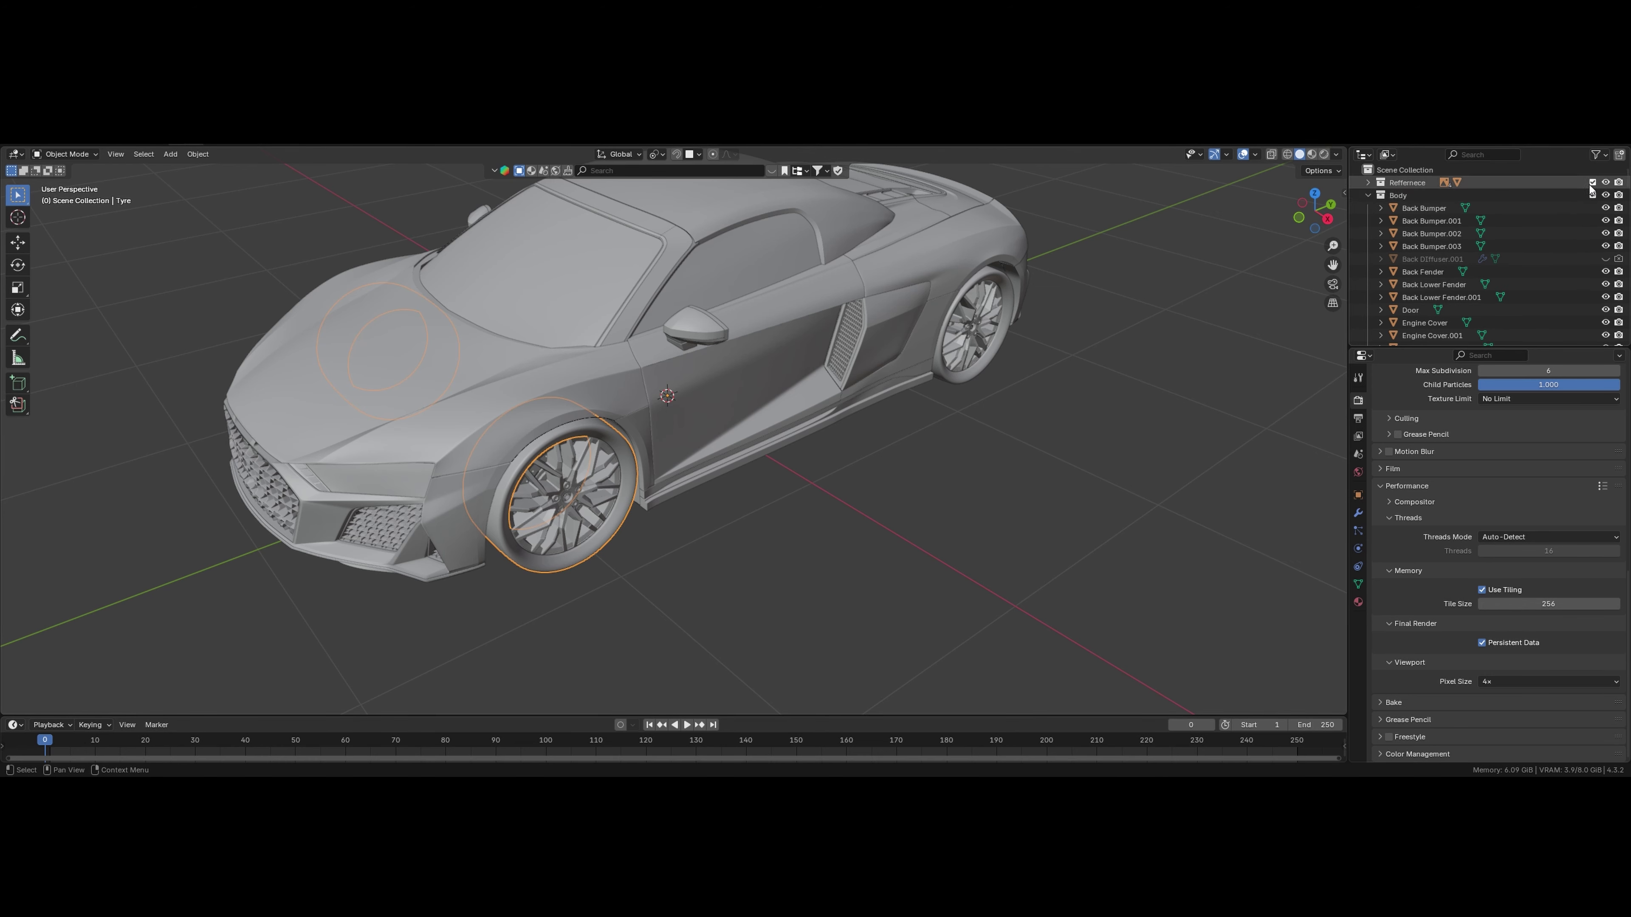
left_click(1597, 155)
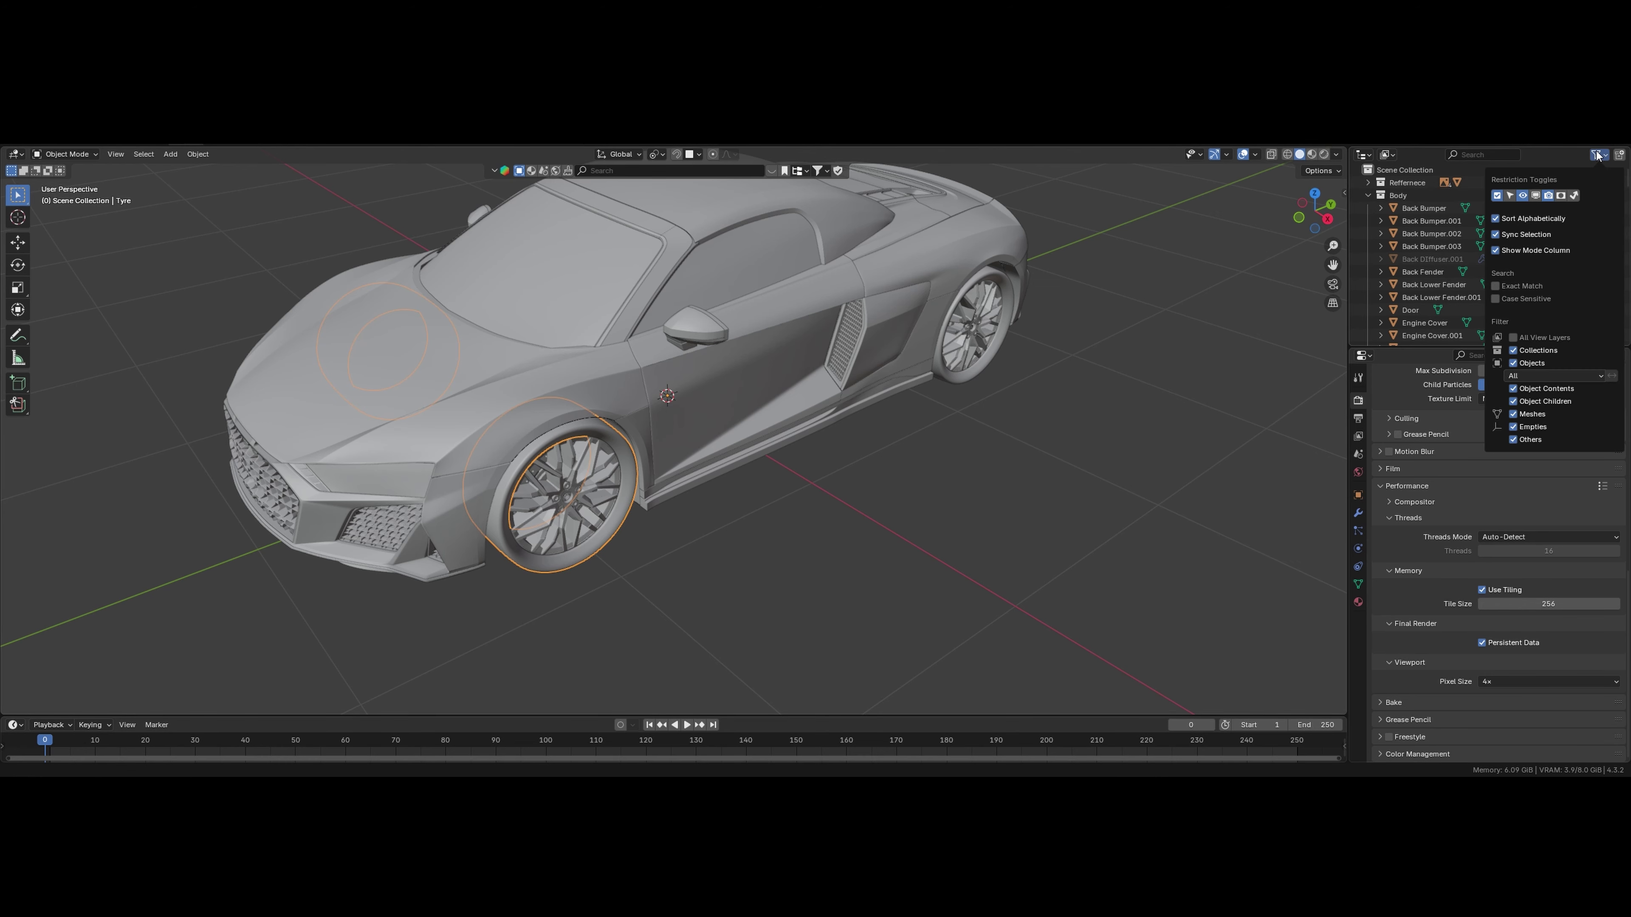
left_click(1536, 195)
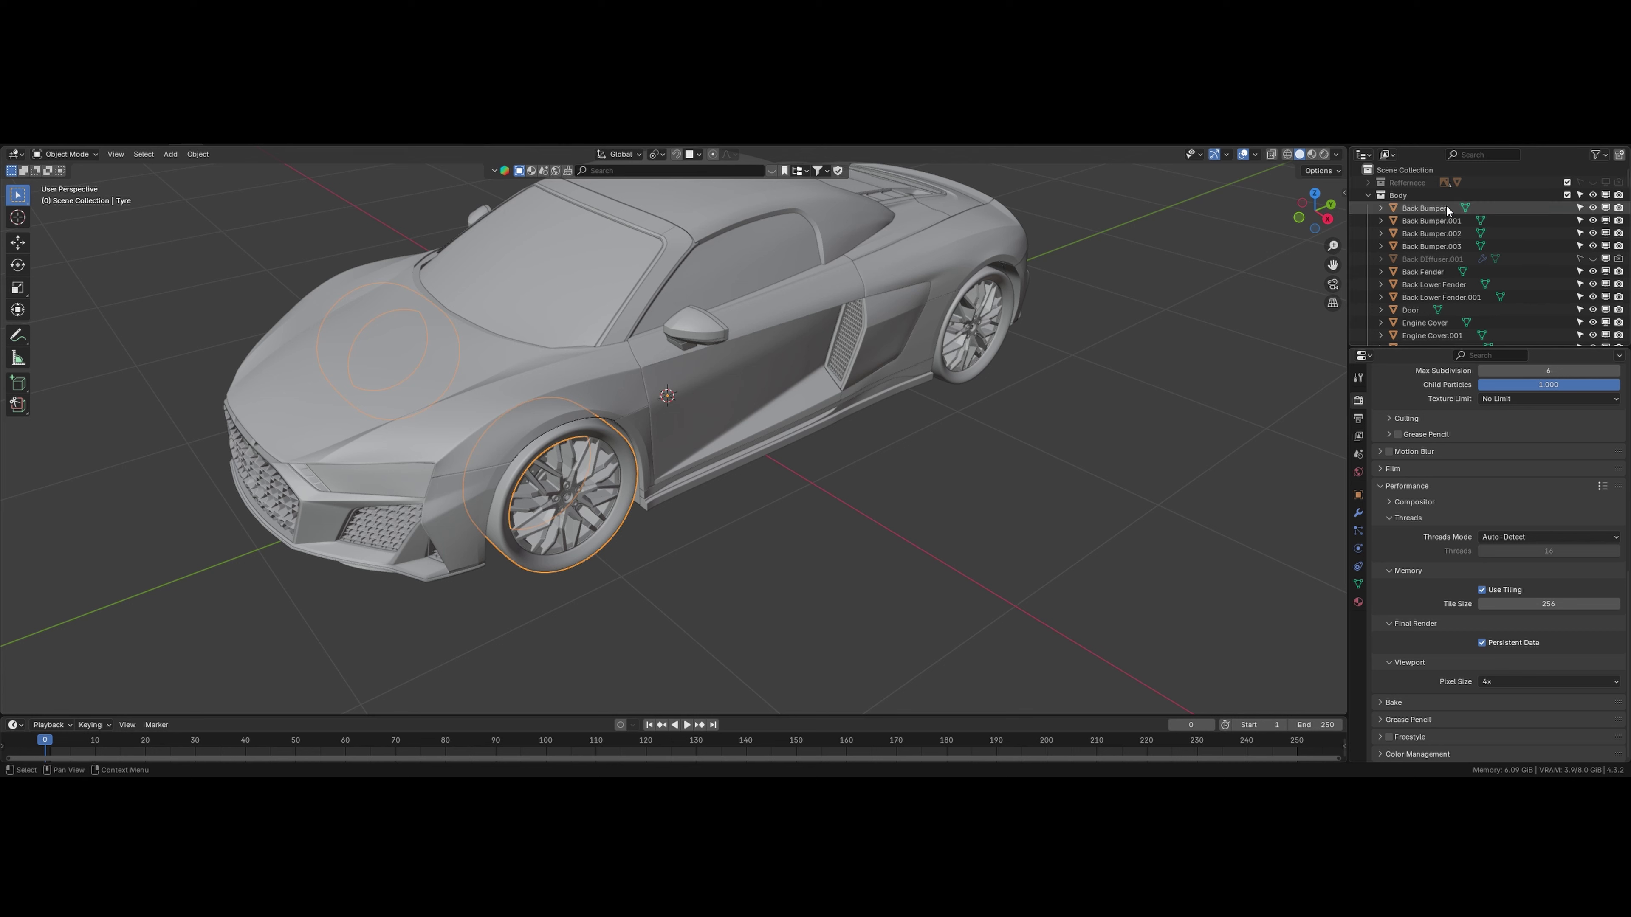
Step: Collapse the Body, WindScreen Cut and Grill collections and disable the WindScreen Frame collection and the one below WindScreen Cut
left_click(1368, 196)
left_click(1370, 221)
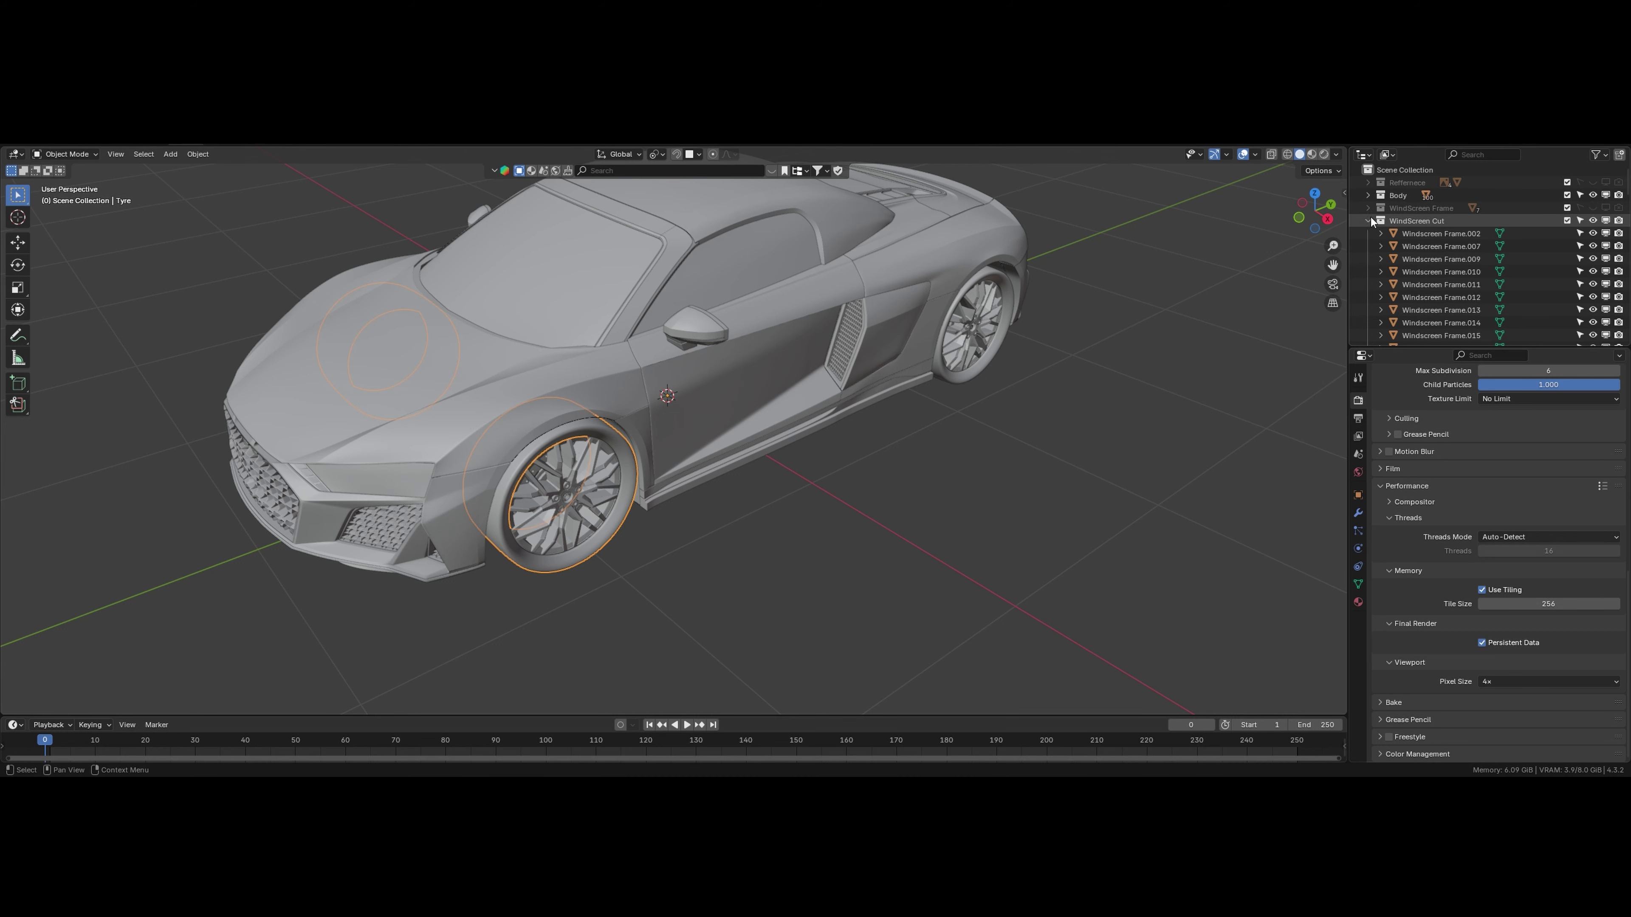
left_click(1370, 221)
left_click(1370, 234)
left_click(1370, 234)
left_click(1368, 245)
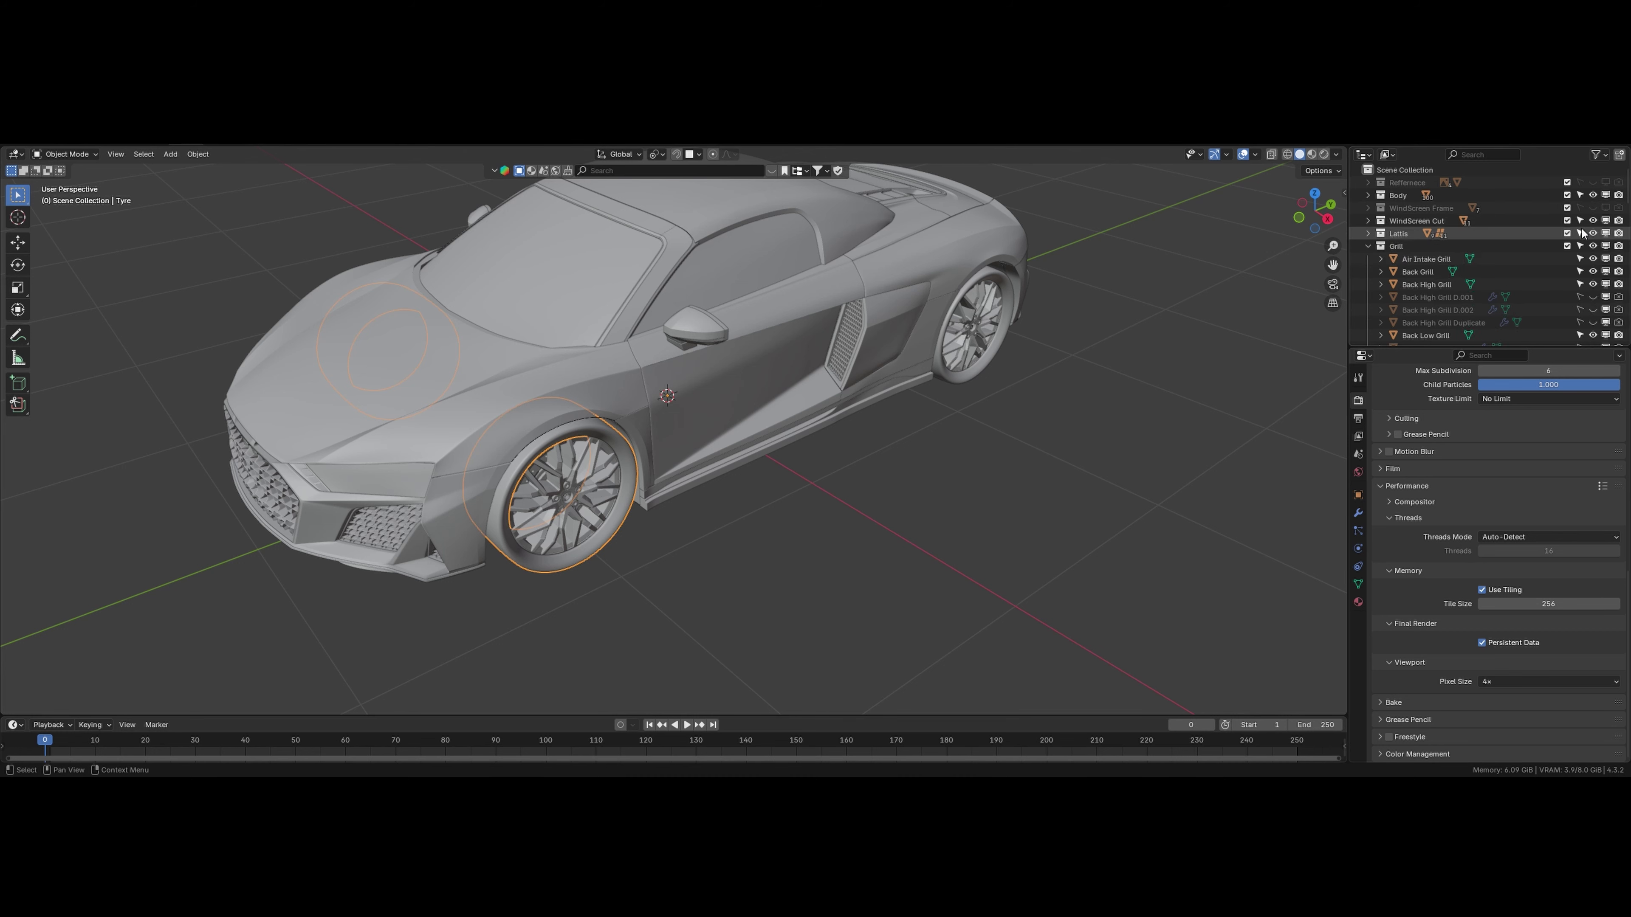
left_click(1368, 246)
Step: Collapse the Wheels collection and its two wheel subcollections, and switch off its selection, viewport and render toggles
left_click(1369, 259)
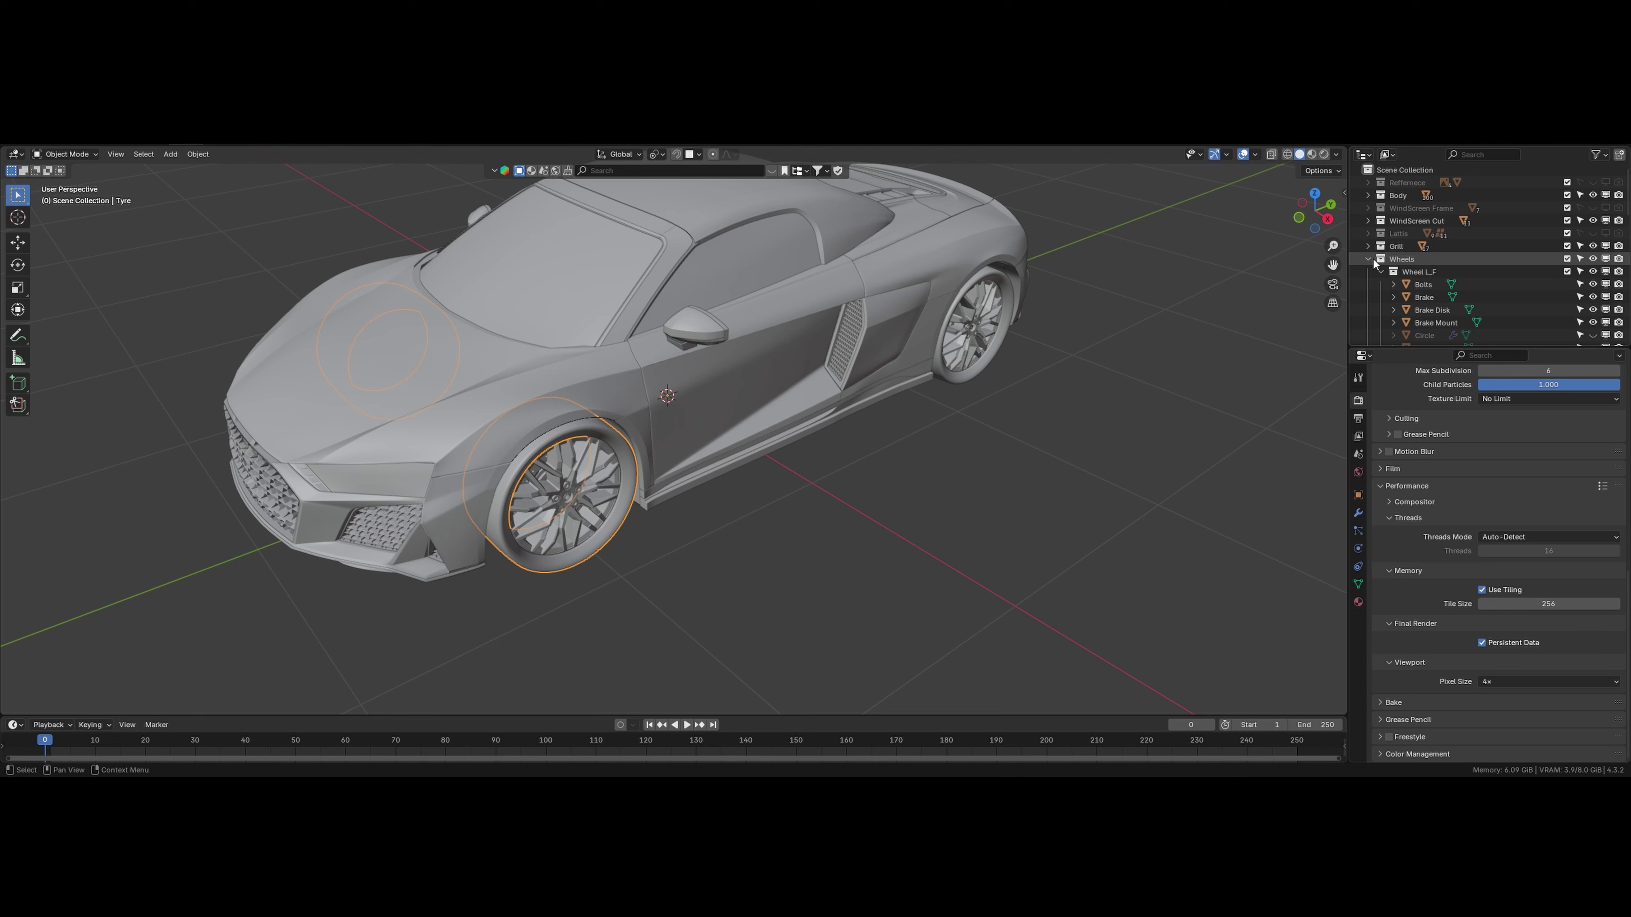
left_click(1369, 259)
left_click(1368, 259)
left_click(1382, 271)
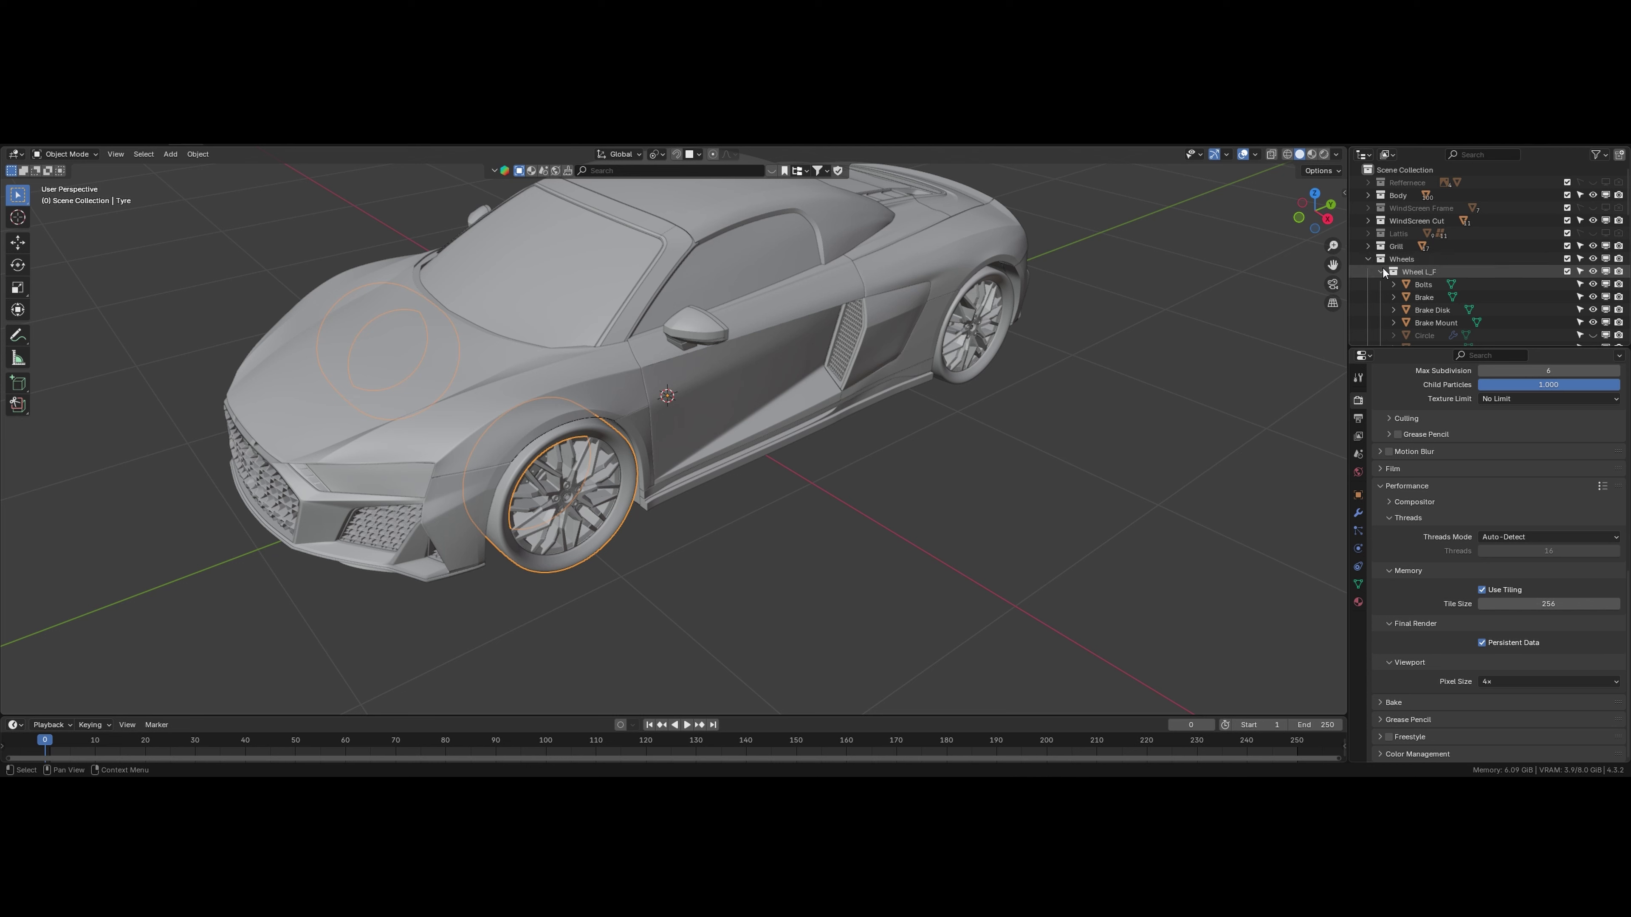
left_click(1381, 284)
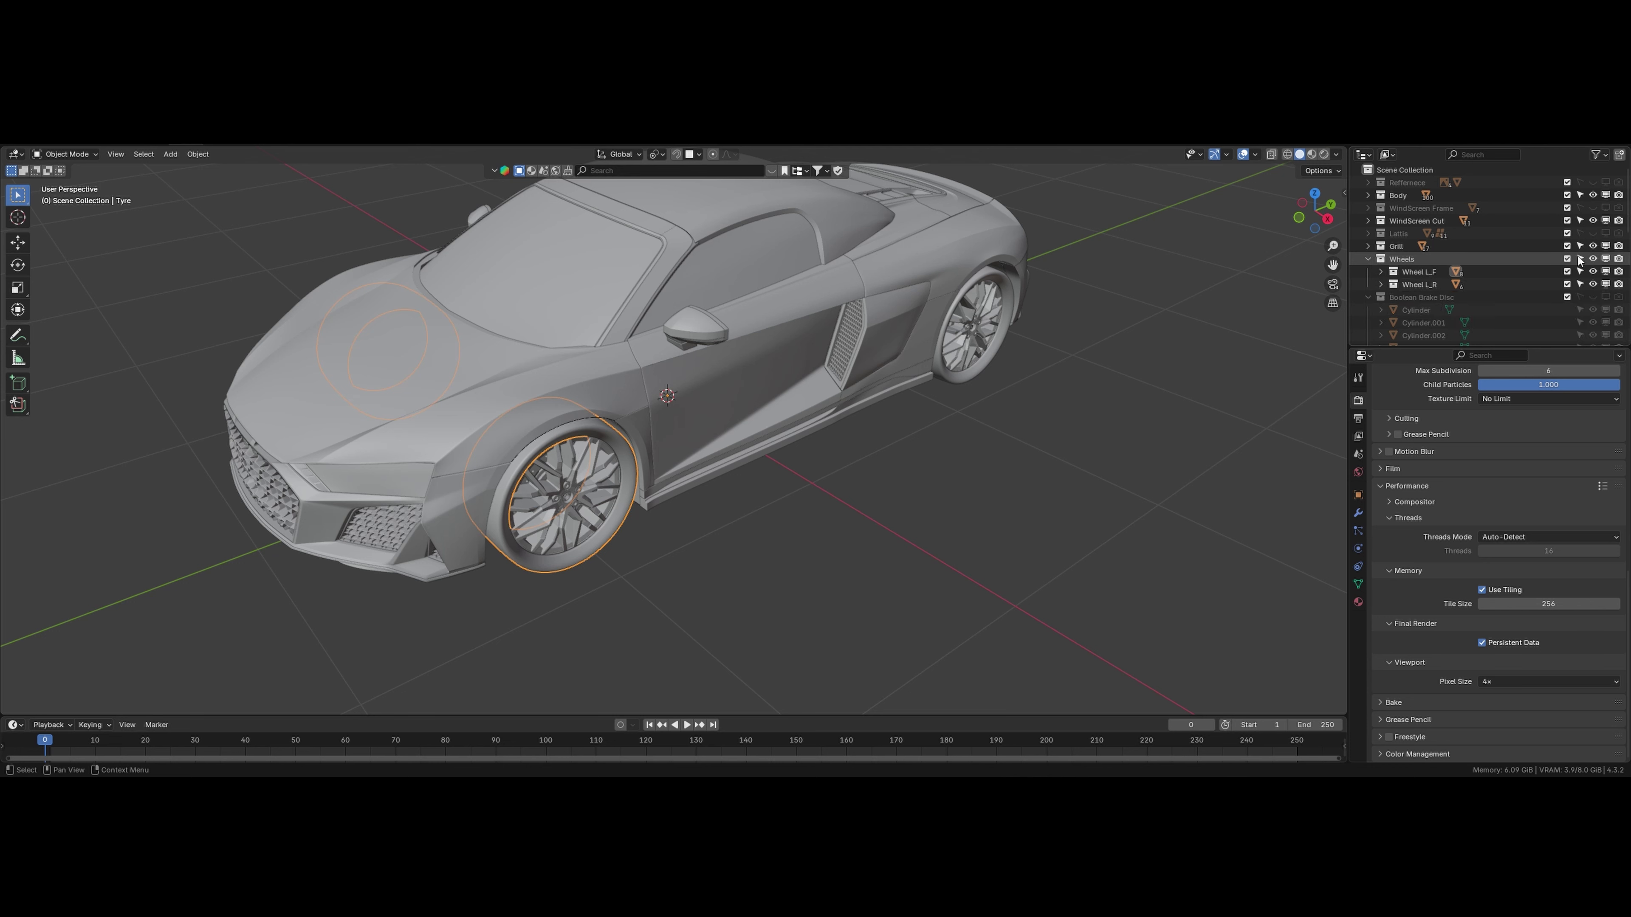
left_click_drag(1580, 259, 1629, 265)
left_click(1369, 260)
Step: Collapse the Boolean Brake Disc and Boolean Brake Mount collections in the outliner
left_click(1366, 272)
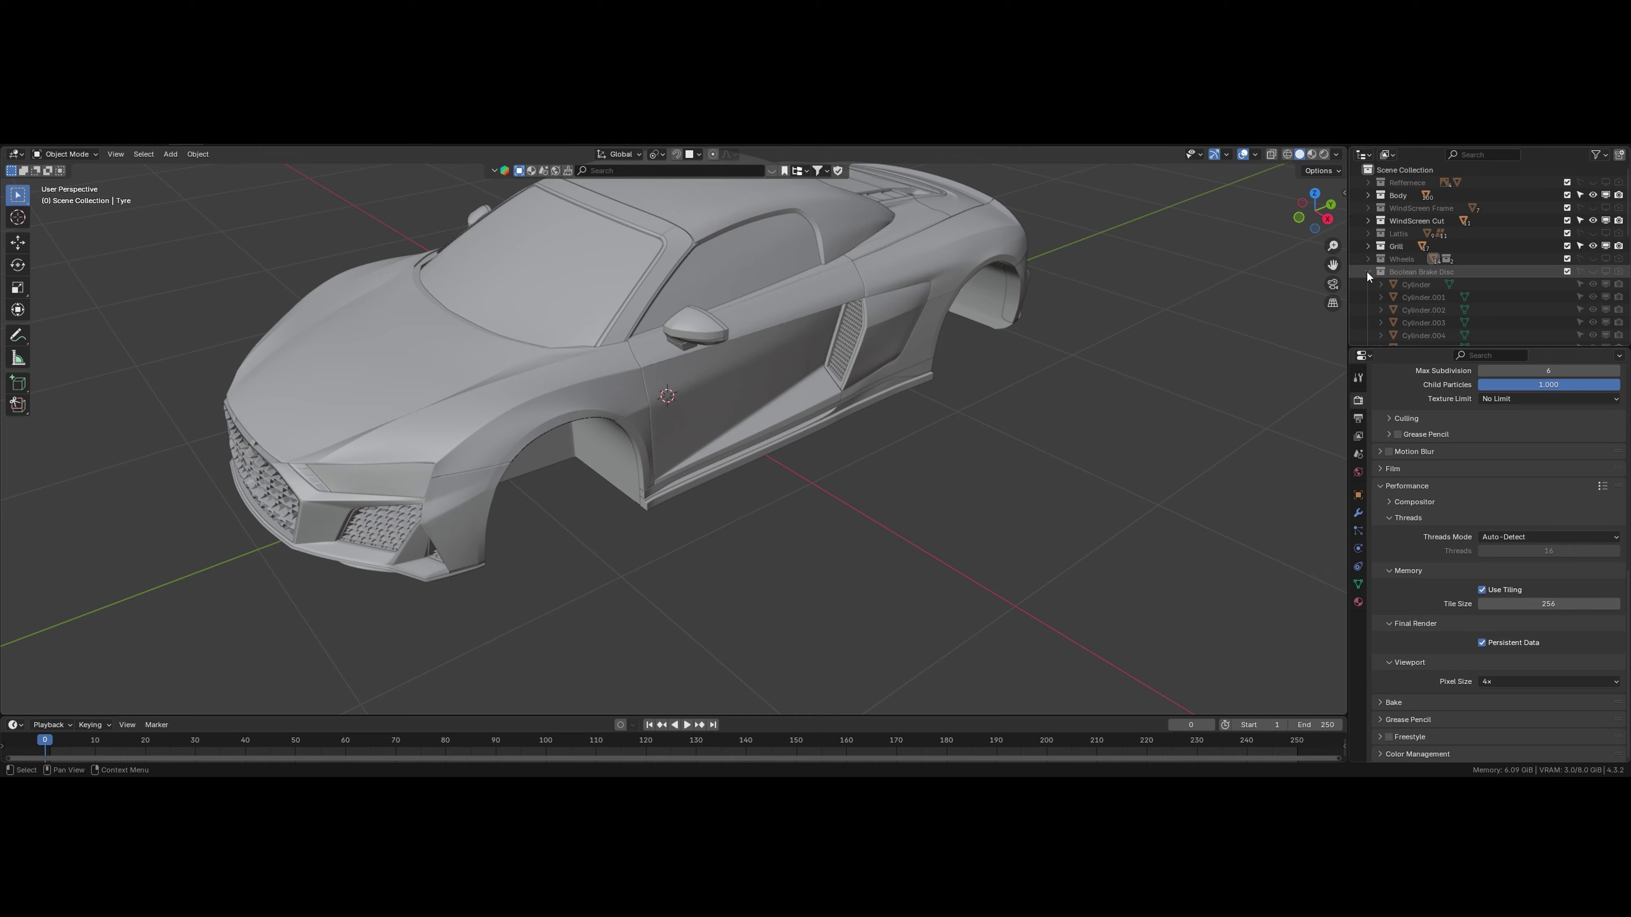
left_click(1366, 284)
left_click(1366, 285)
Step: Add a mesh plane at the world origin in top view and scale it freehand to about 3.27 times its size
scroll(757, 413, "down", 5)
middle_click_drag(801, 493, 833, 373)
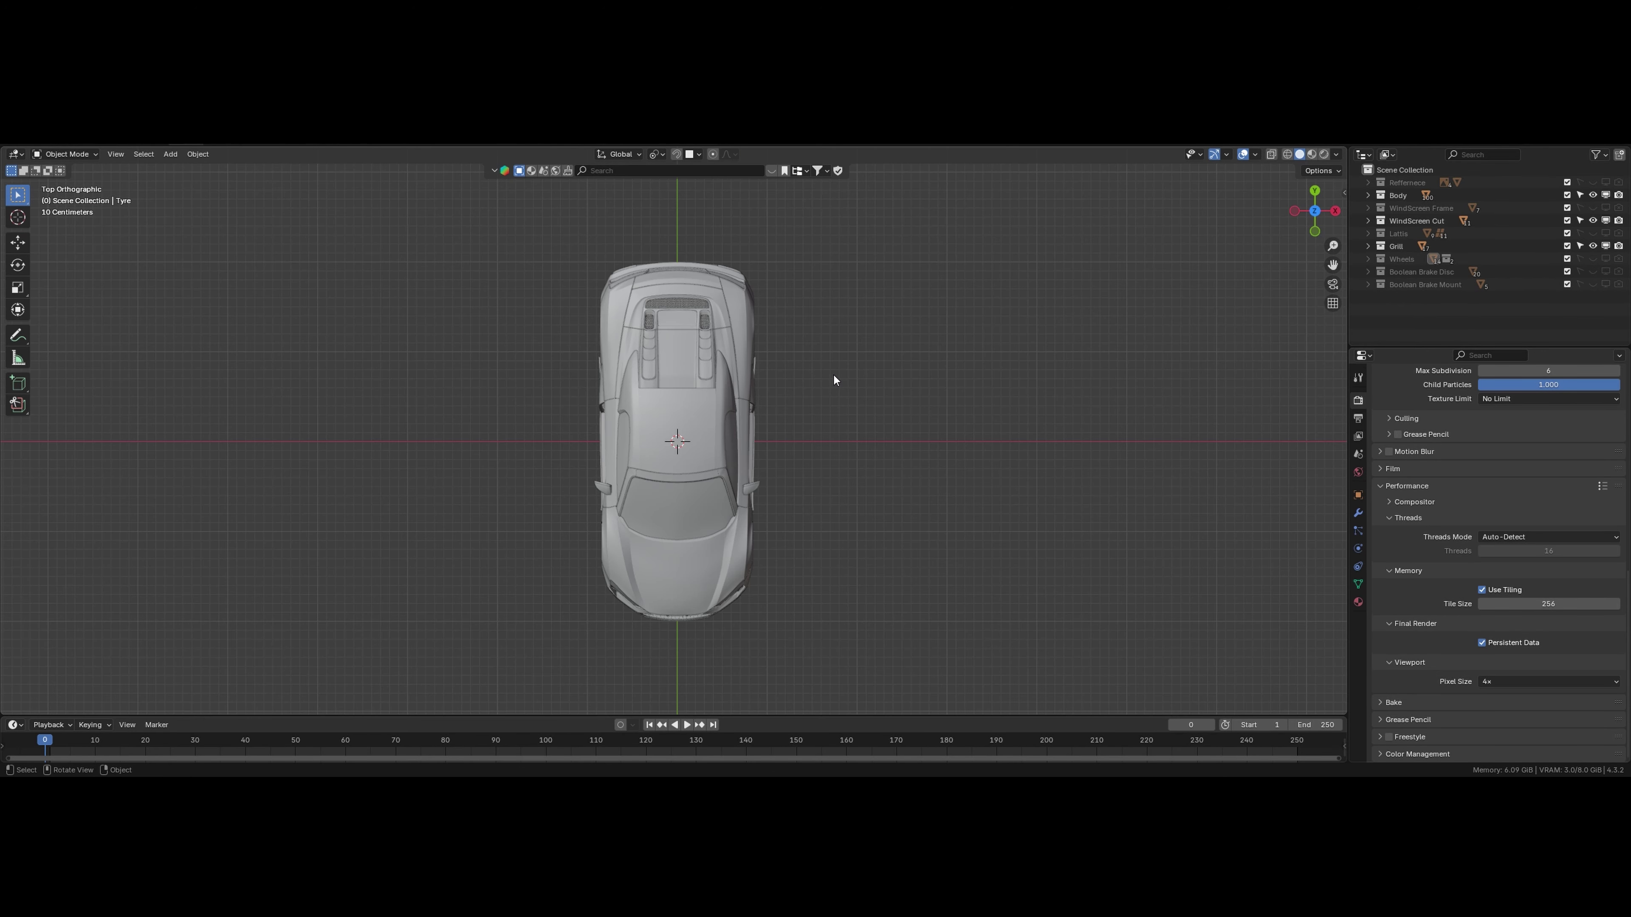
key("shift+a")
mouse_move(833, 373)
left_click(914, 376)
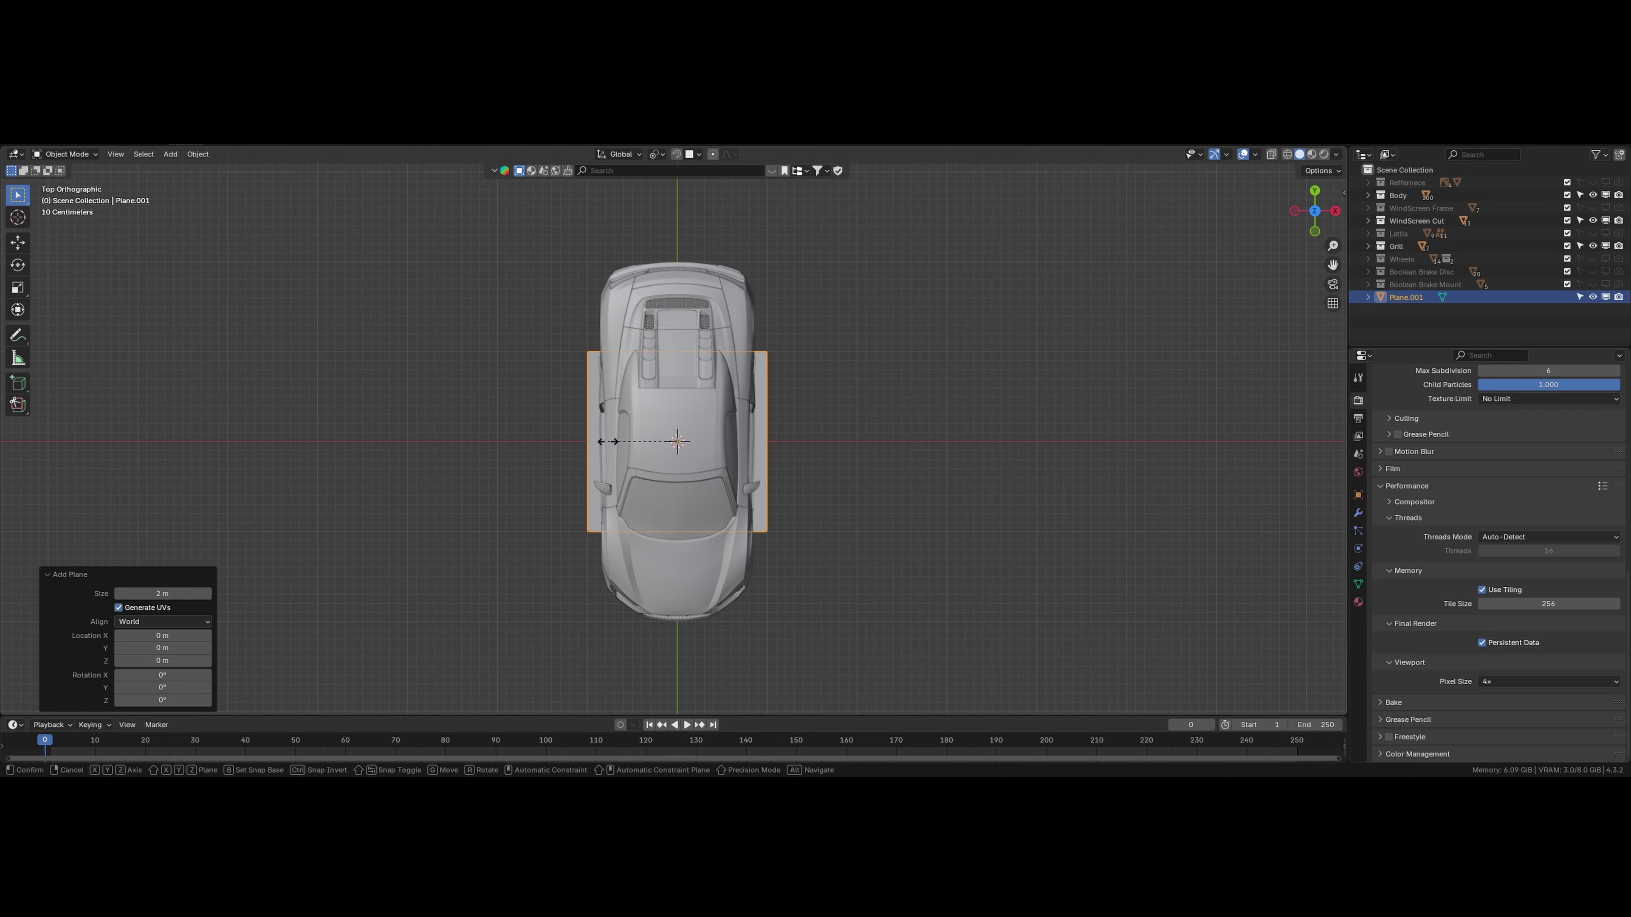
key("s")
left_click(888, 530)
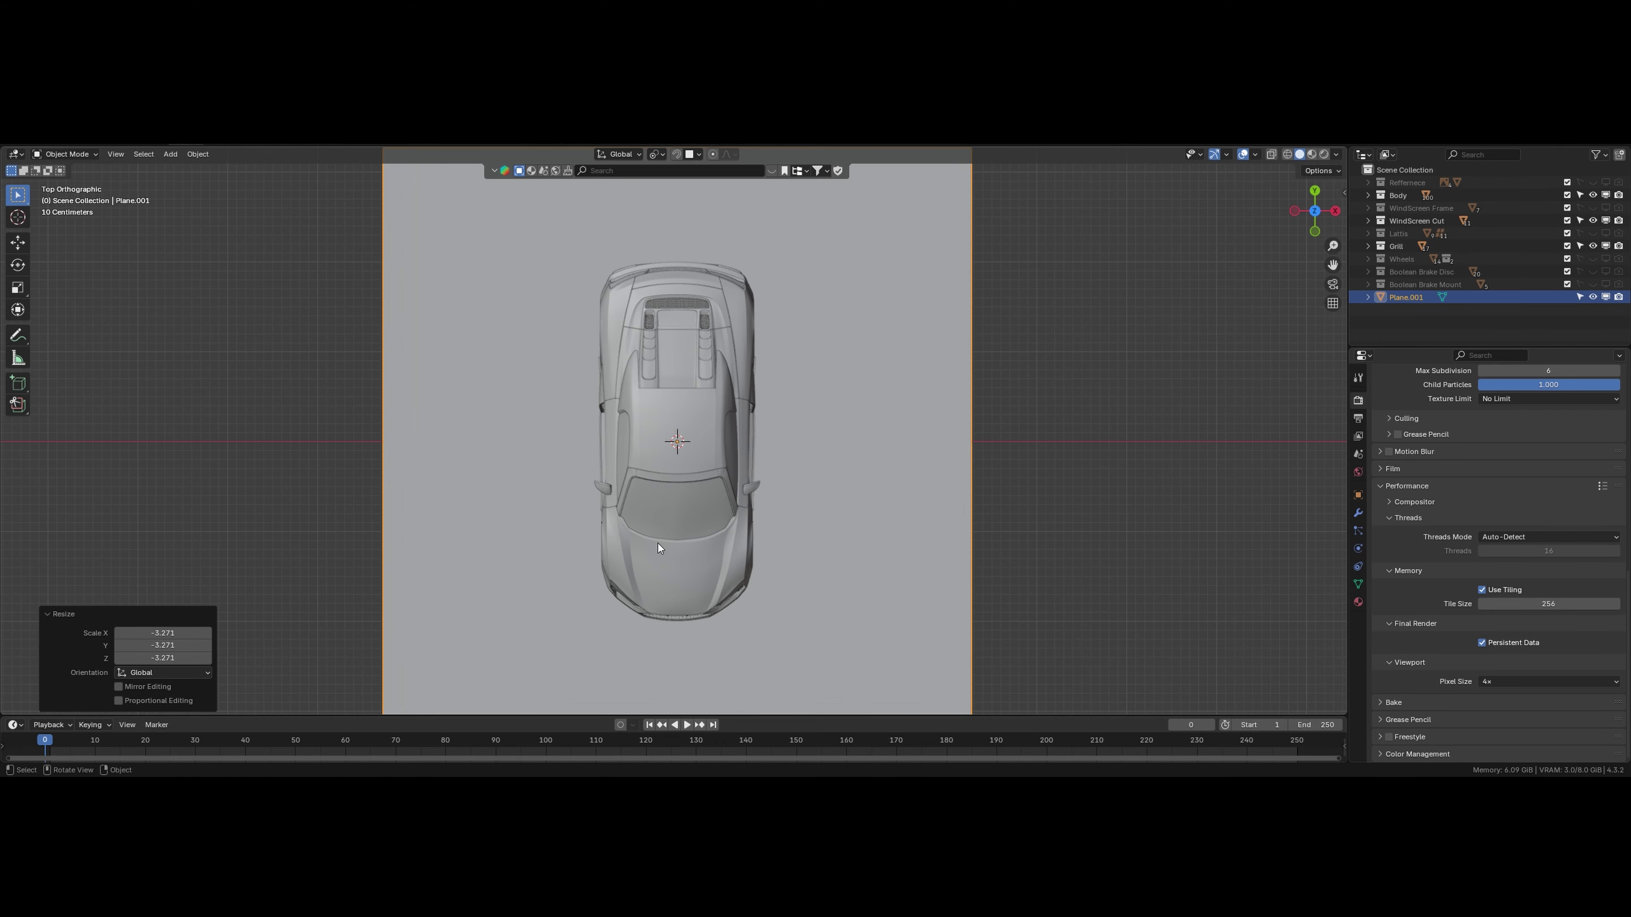
Step: Set the plane's resize factor to 30 on the X, Y and Z axes
left_click(151, 636)
type("30")
key("Tab")
type("30")
key("Tab")
type("30")
key("Return")
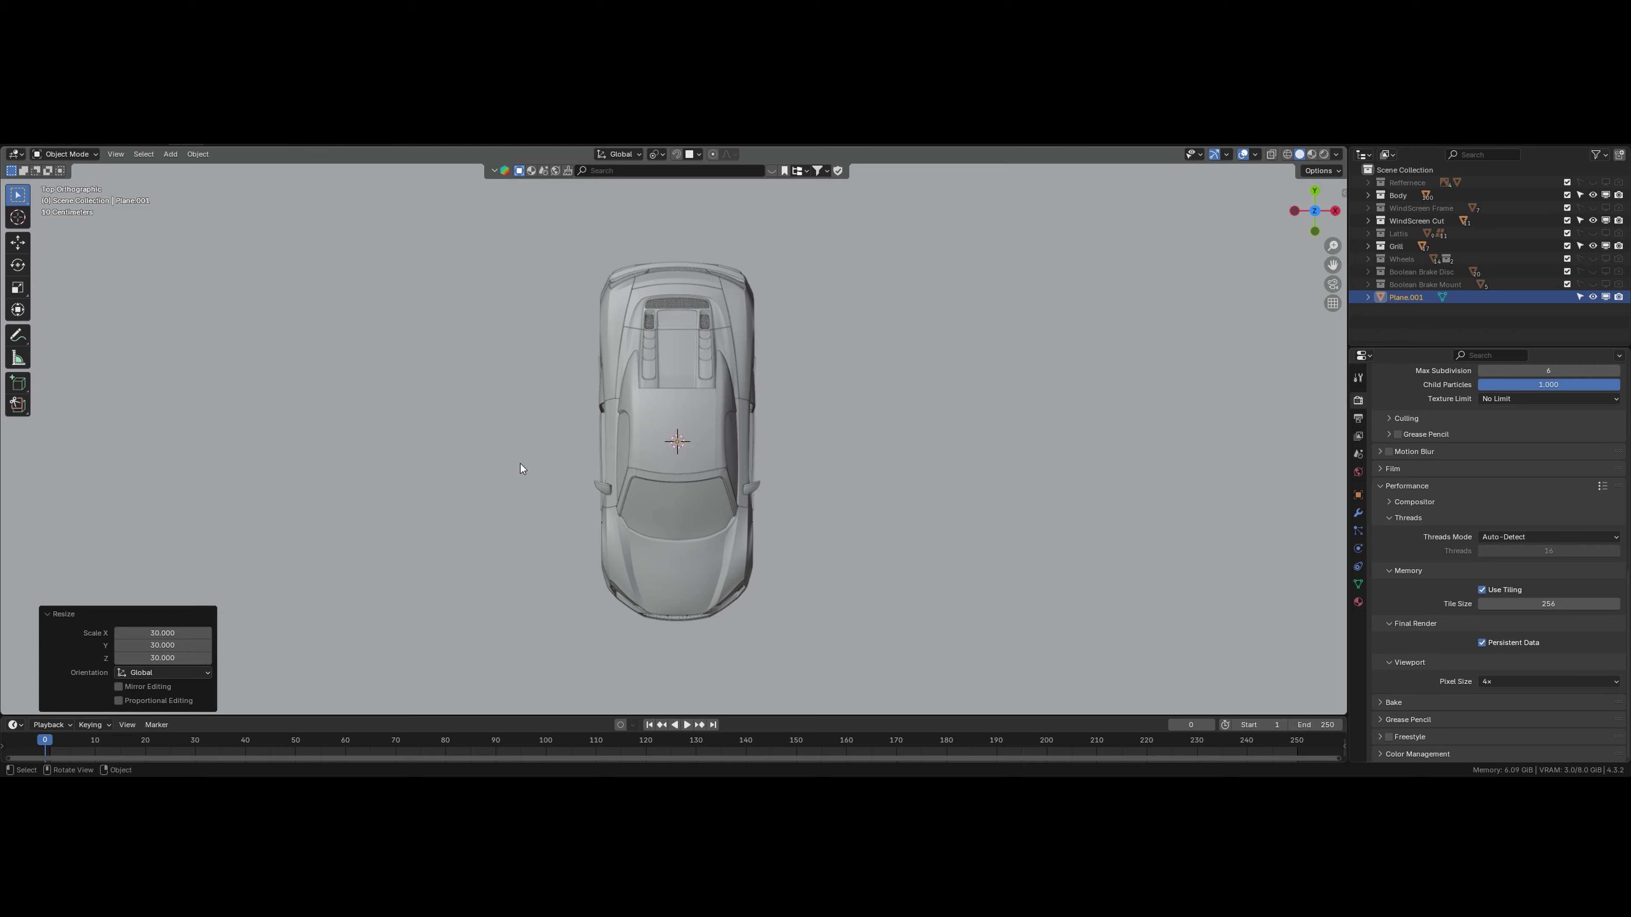
scroll(519, 464, "down", 5)
middle_click_drag(530, 492, 716, 473)
scroll(716, 478, "up", 4)
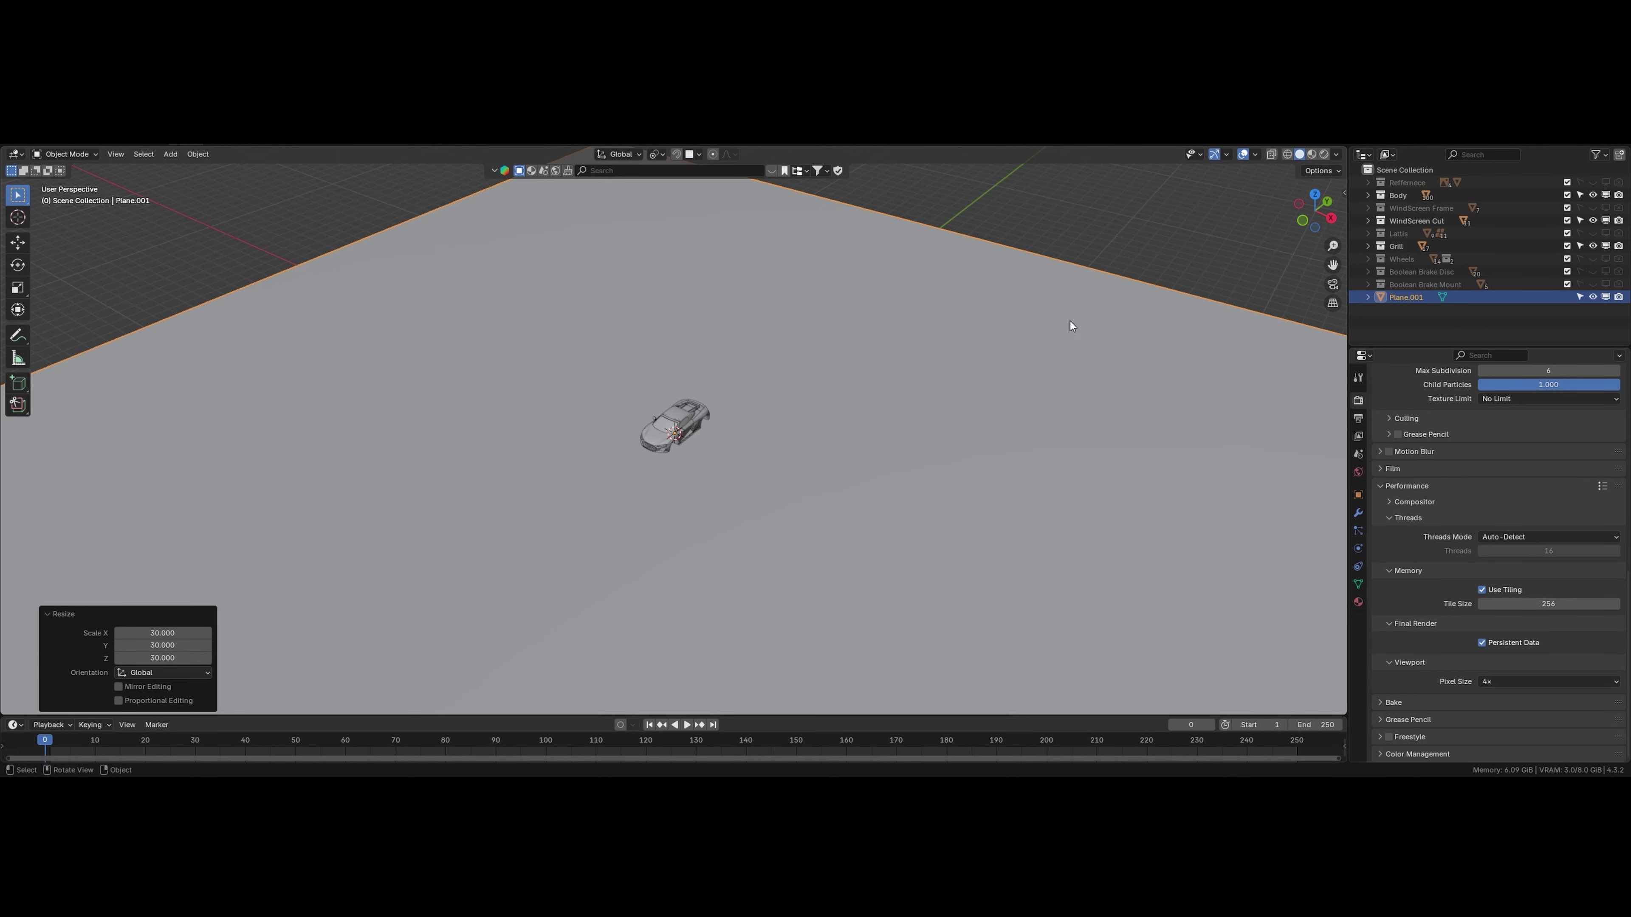
Step: Split the 3D viewport vertically and merge the two halves back into one
left_click_drag(1344, 149, 1030, 194)
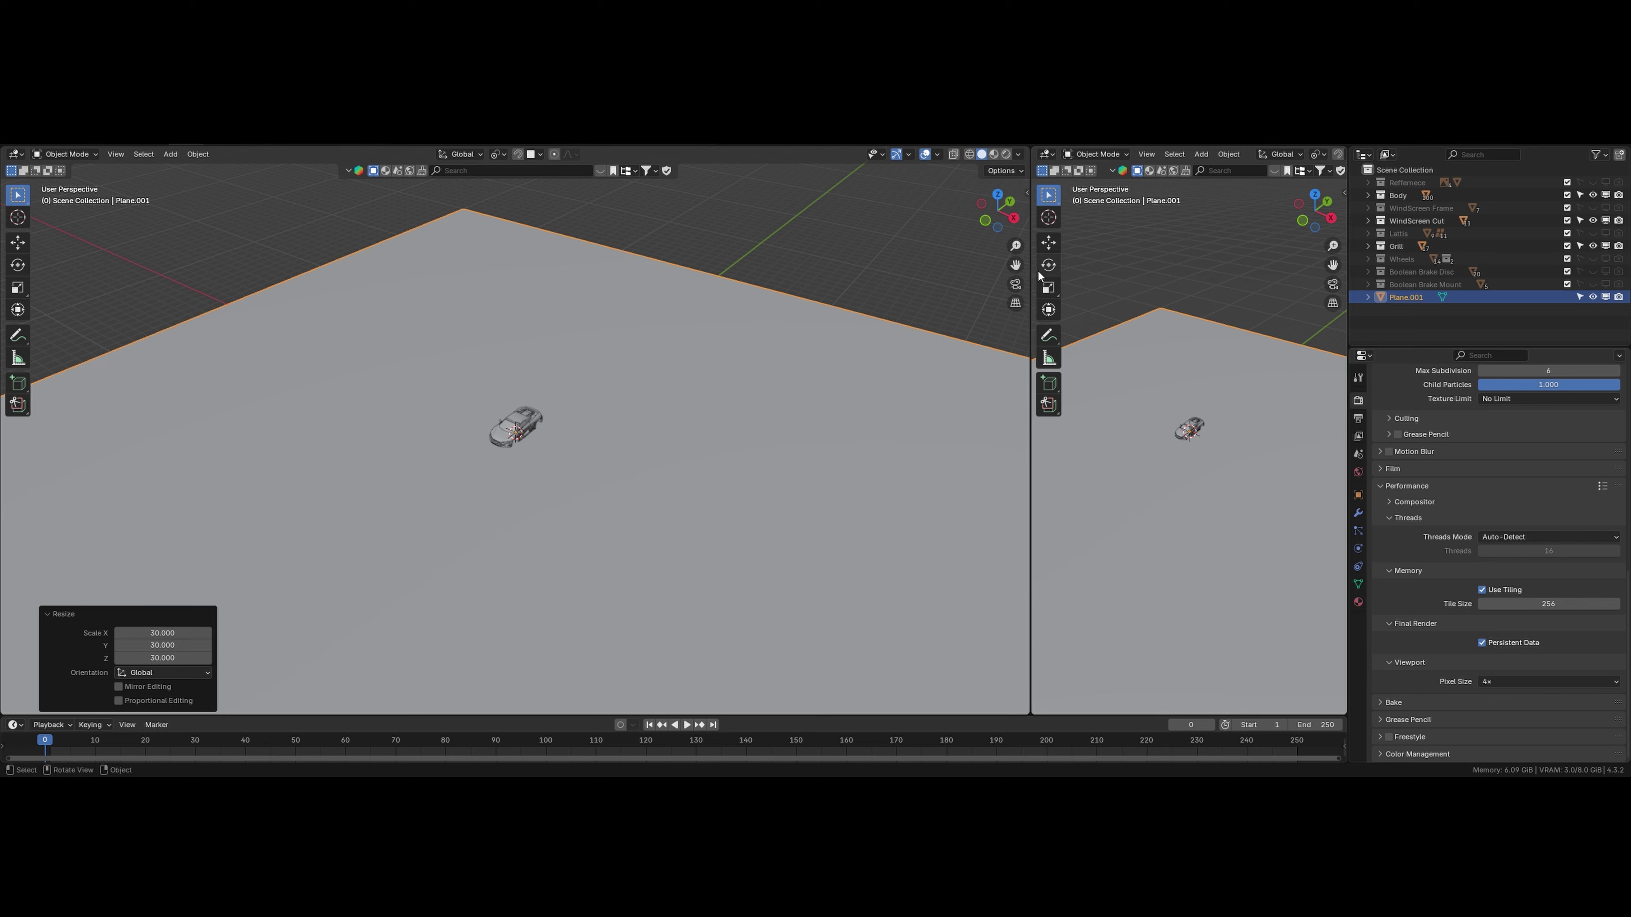
left_click_drag(1030, 149, 204, 283)
scroll(817, 478, "up", 5)
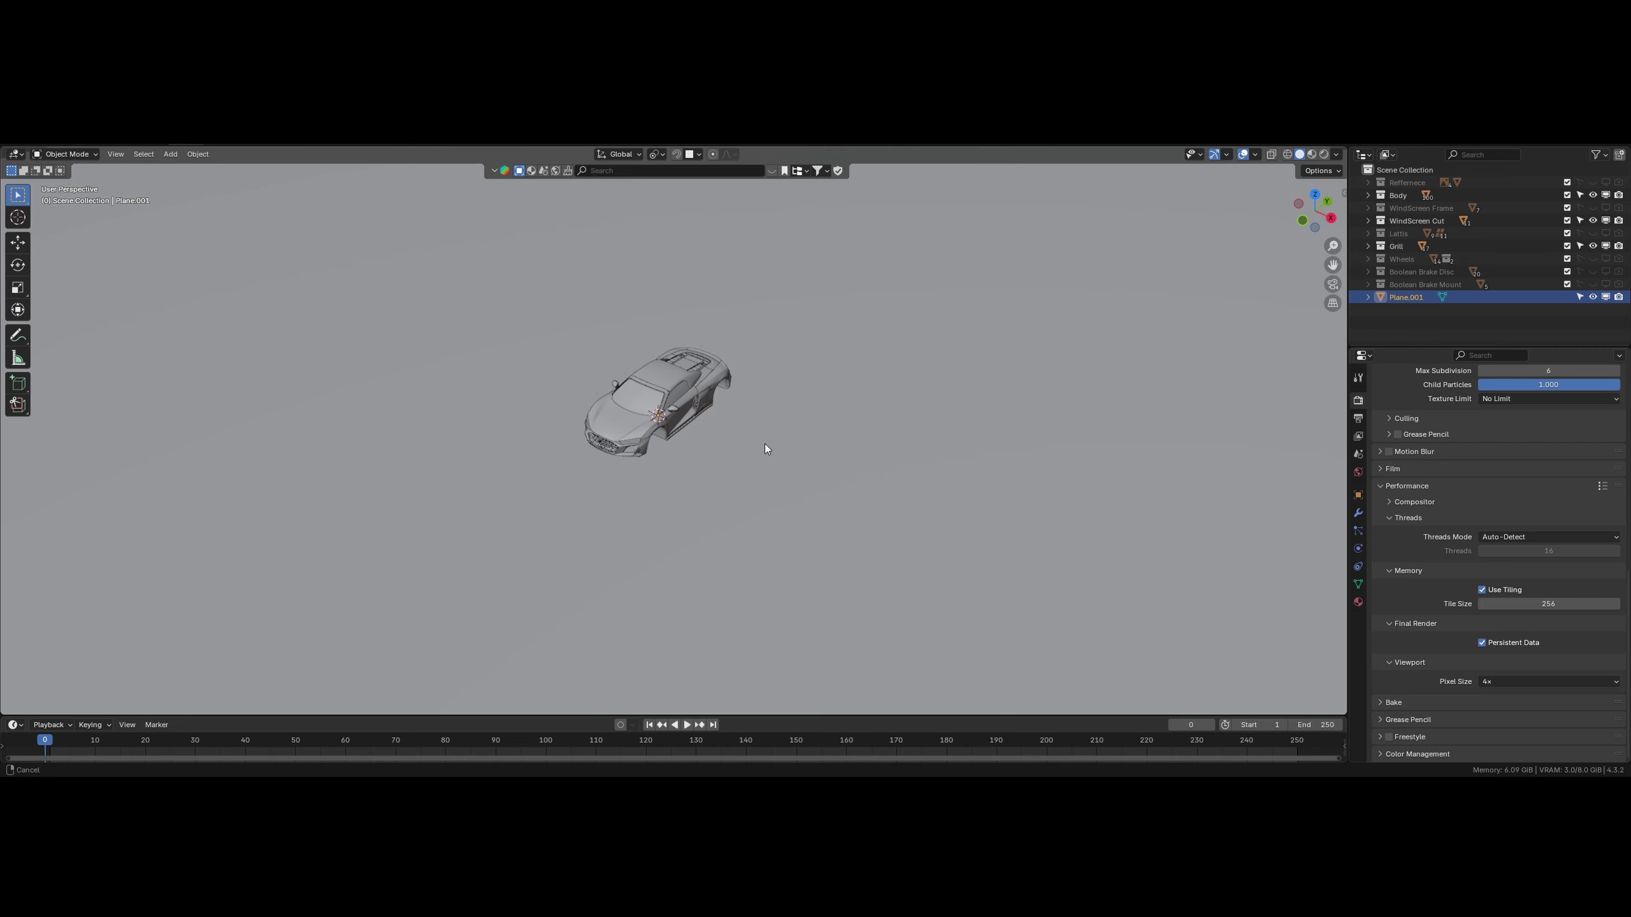
Step: Enlarge the timeline area upwards, change it to a Shader Editor and hide its sidebar
left_click_drag(525, 715, 525, 581)
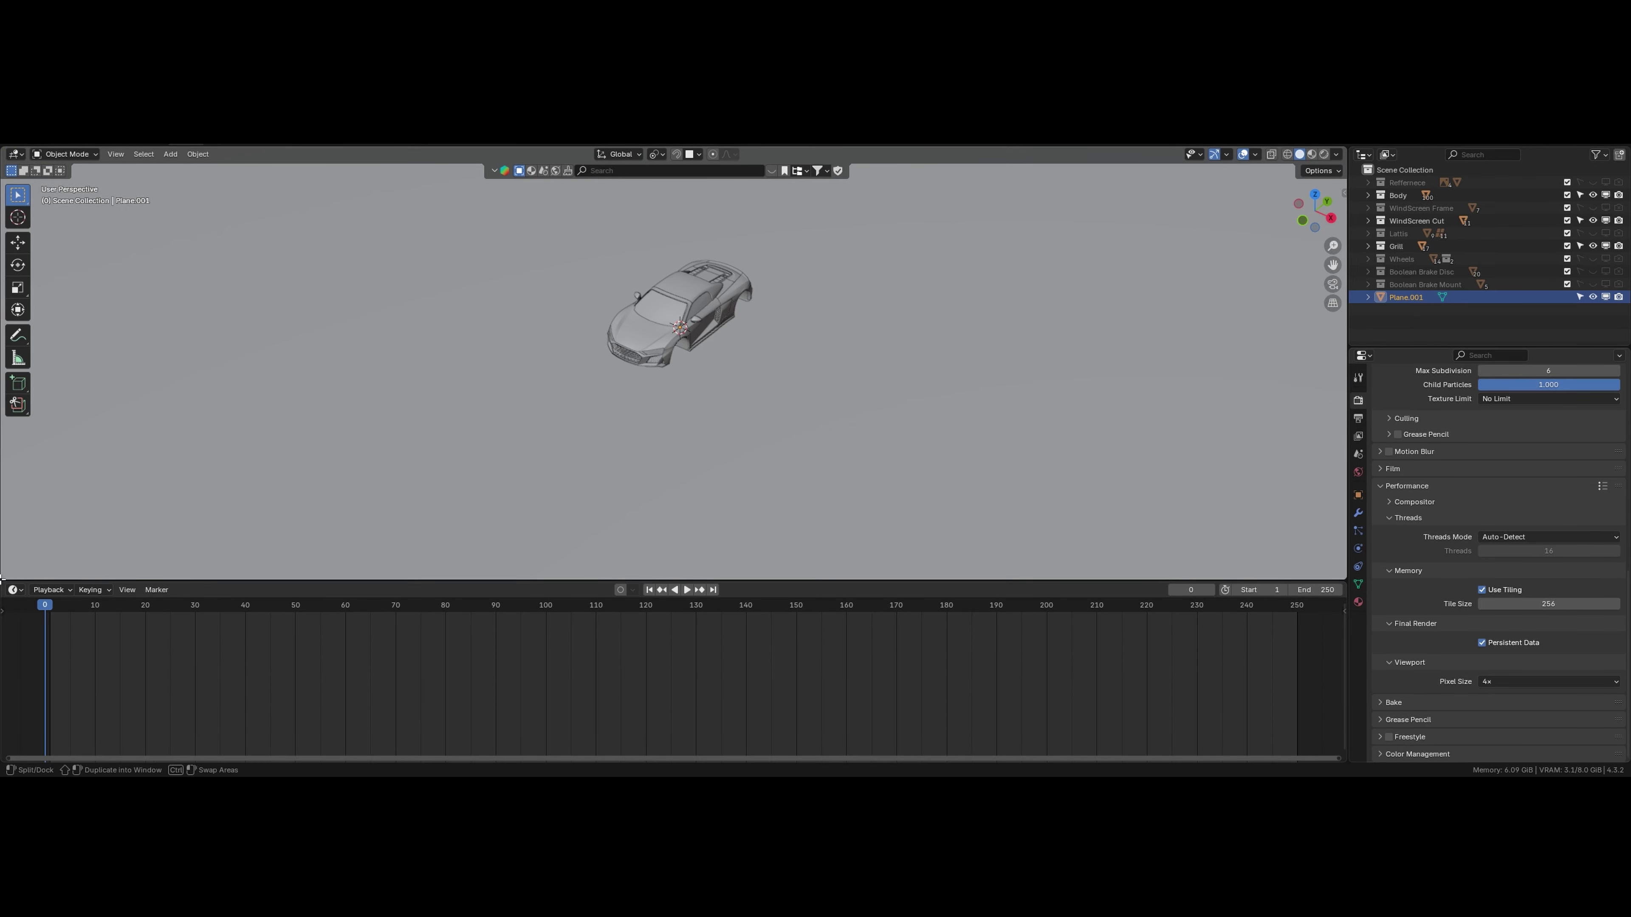
left_click(15, 591)
left_click(14, 591)
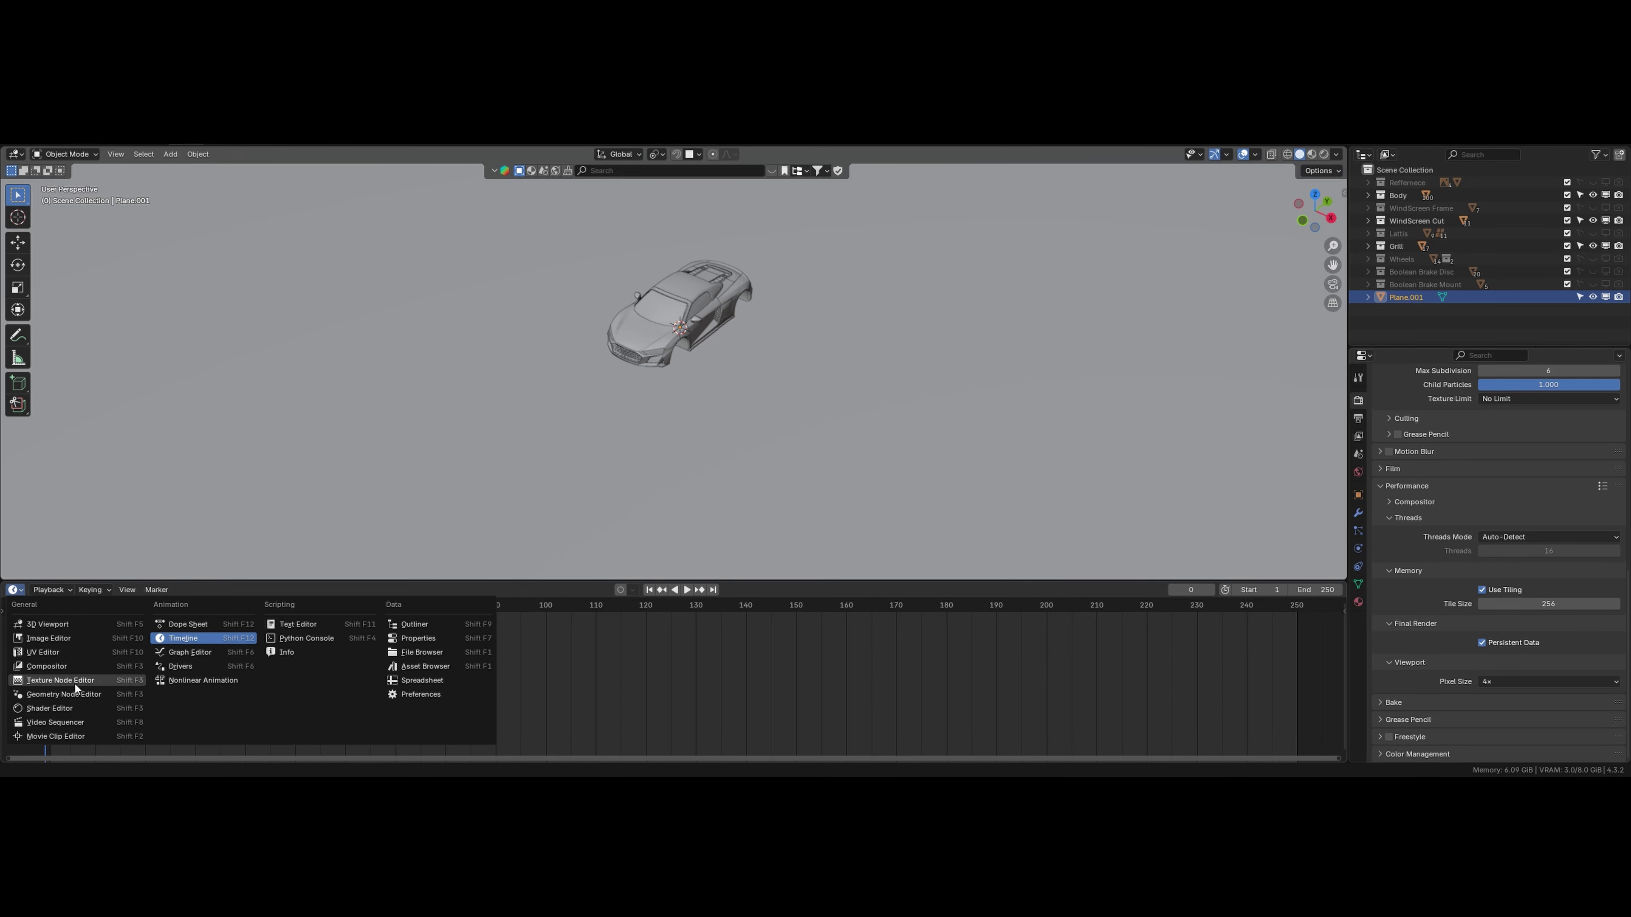
left_click(48, 707)
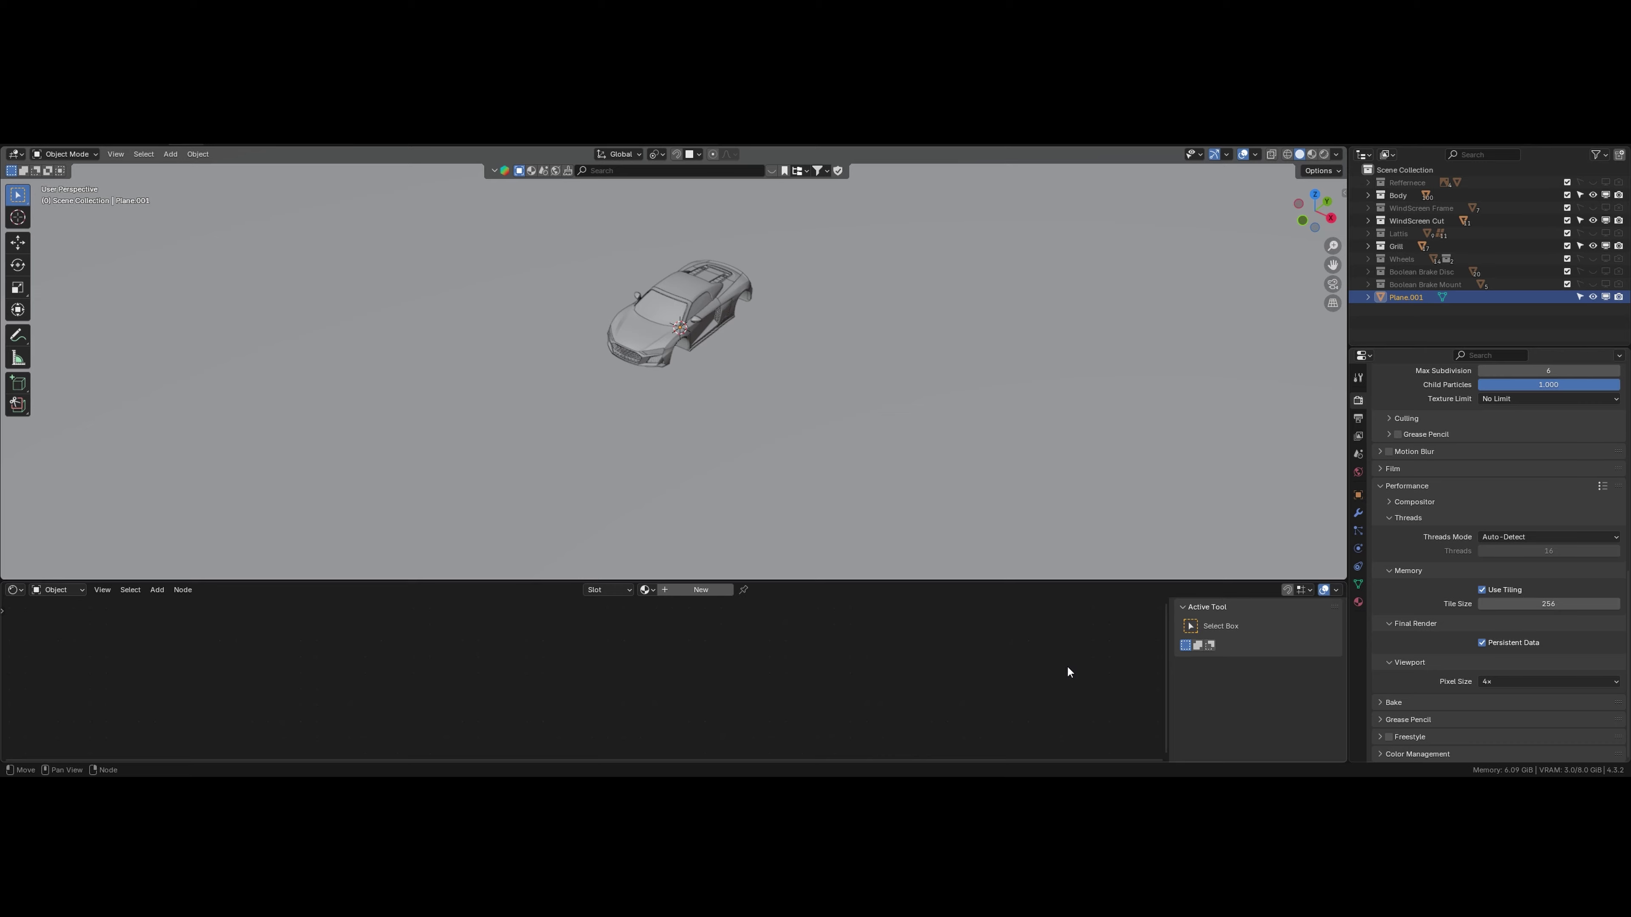
key("n")
Step: Set the Shader Editor's shader type to World and frame all of its nodes
left_click(45, 590)
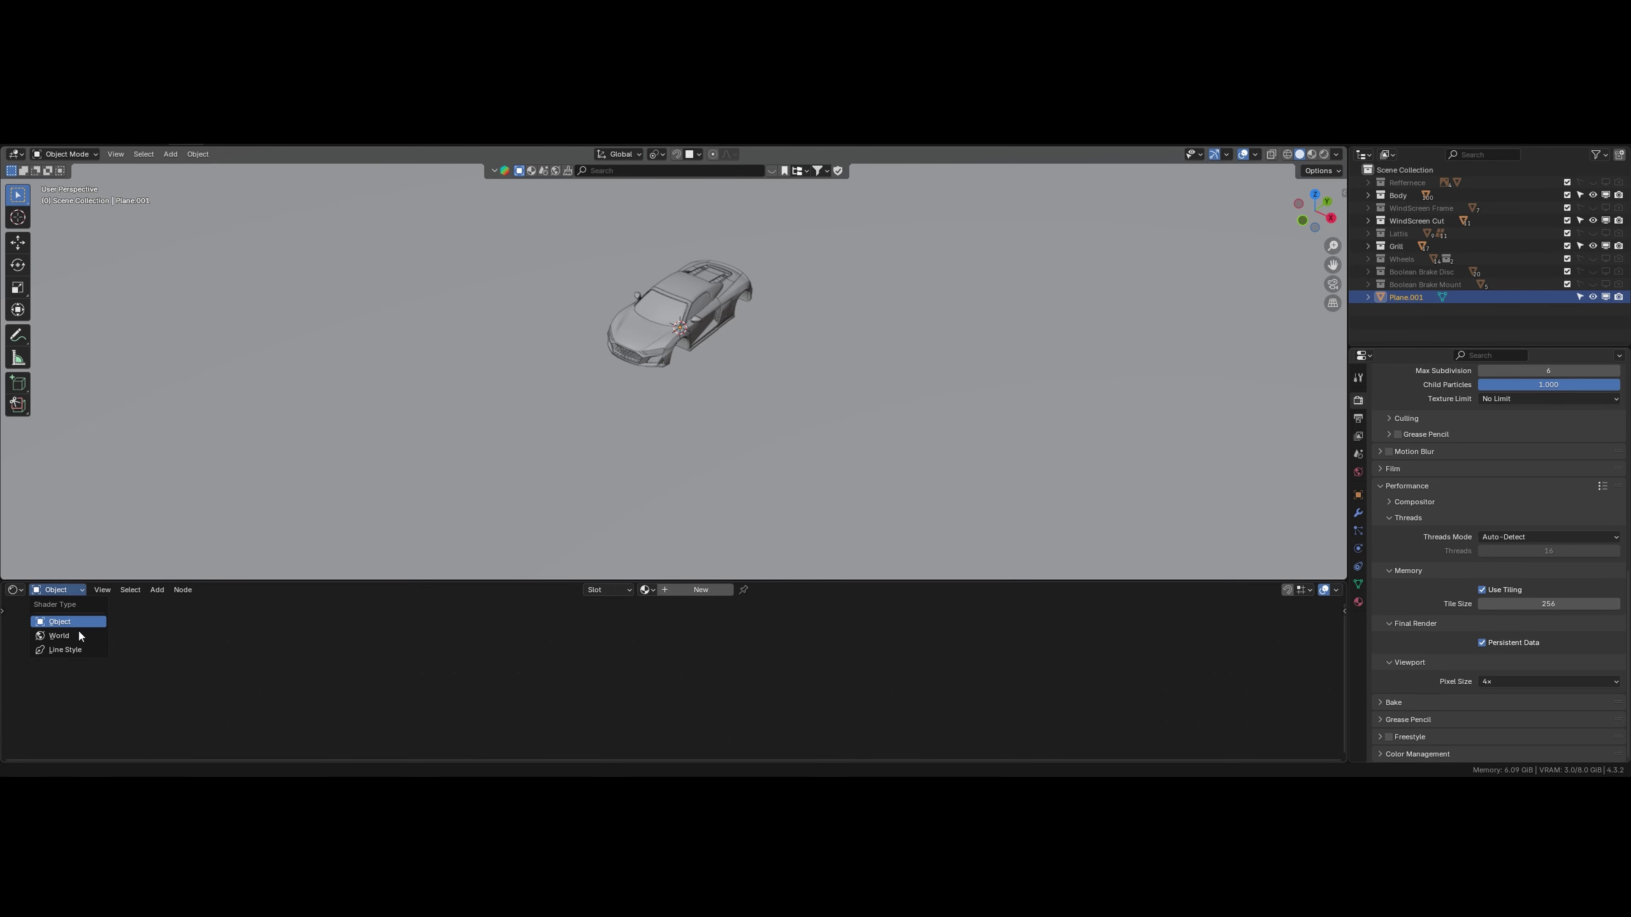
left_click(59, 636)
key("Home")
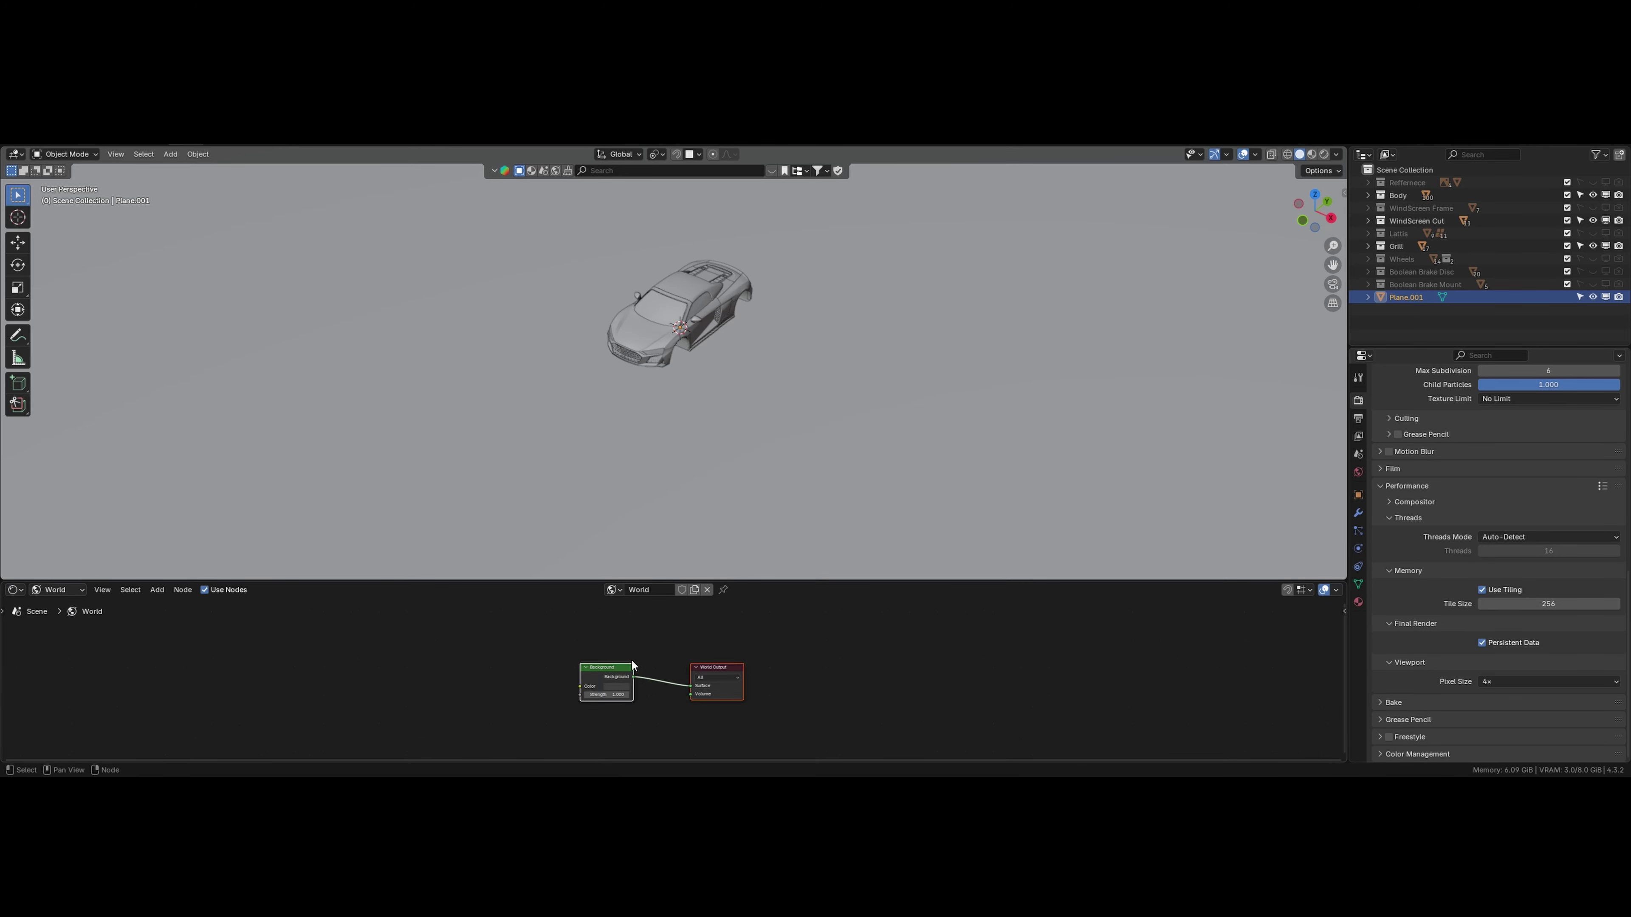
Step: Save the file with the car in closer view and set the viewport shading to Rendered
middle_click_drag(681, 340, 702, 449)
scroll(701, 296, "up", 4)
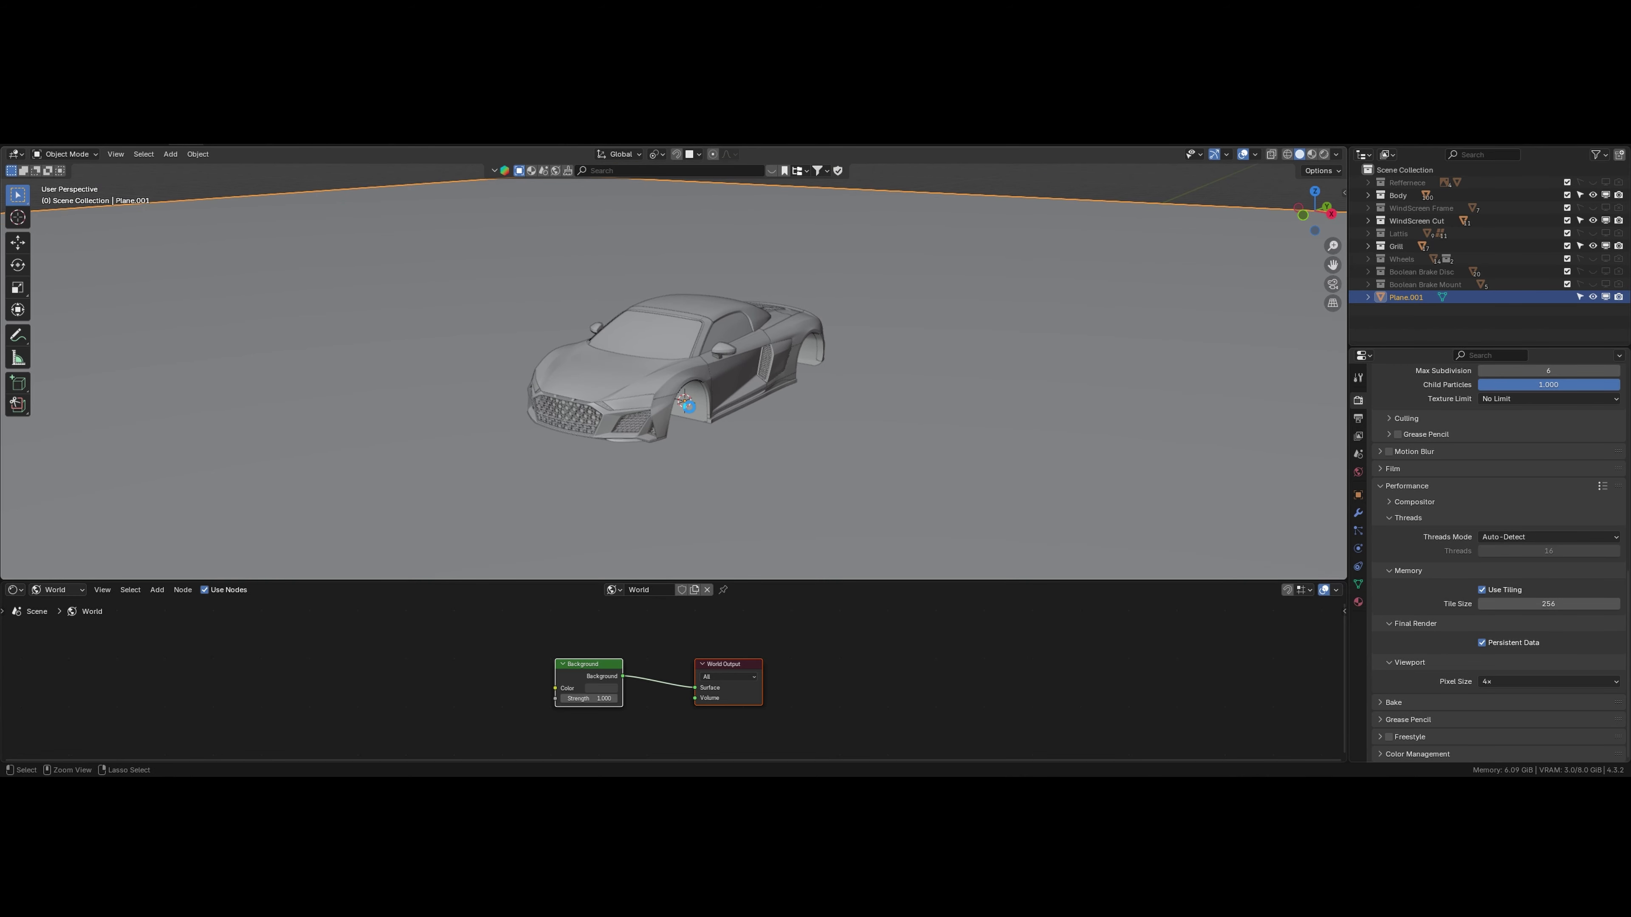
key("ctrl+s")
key("z")
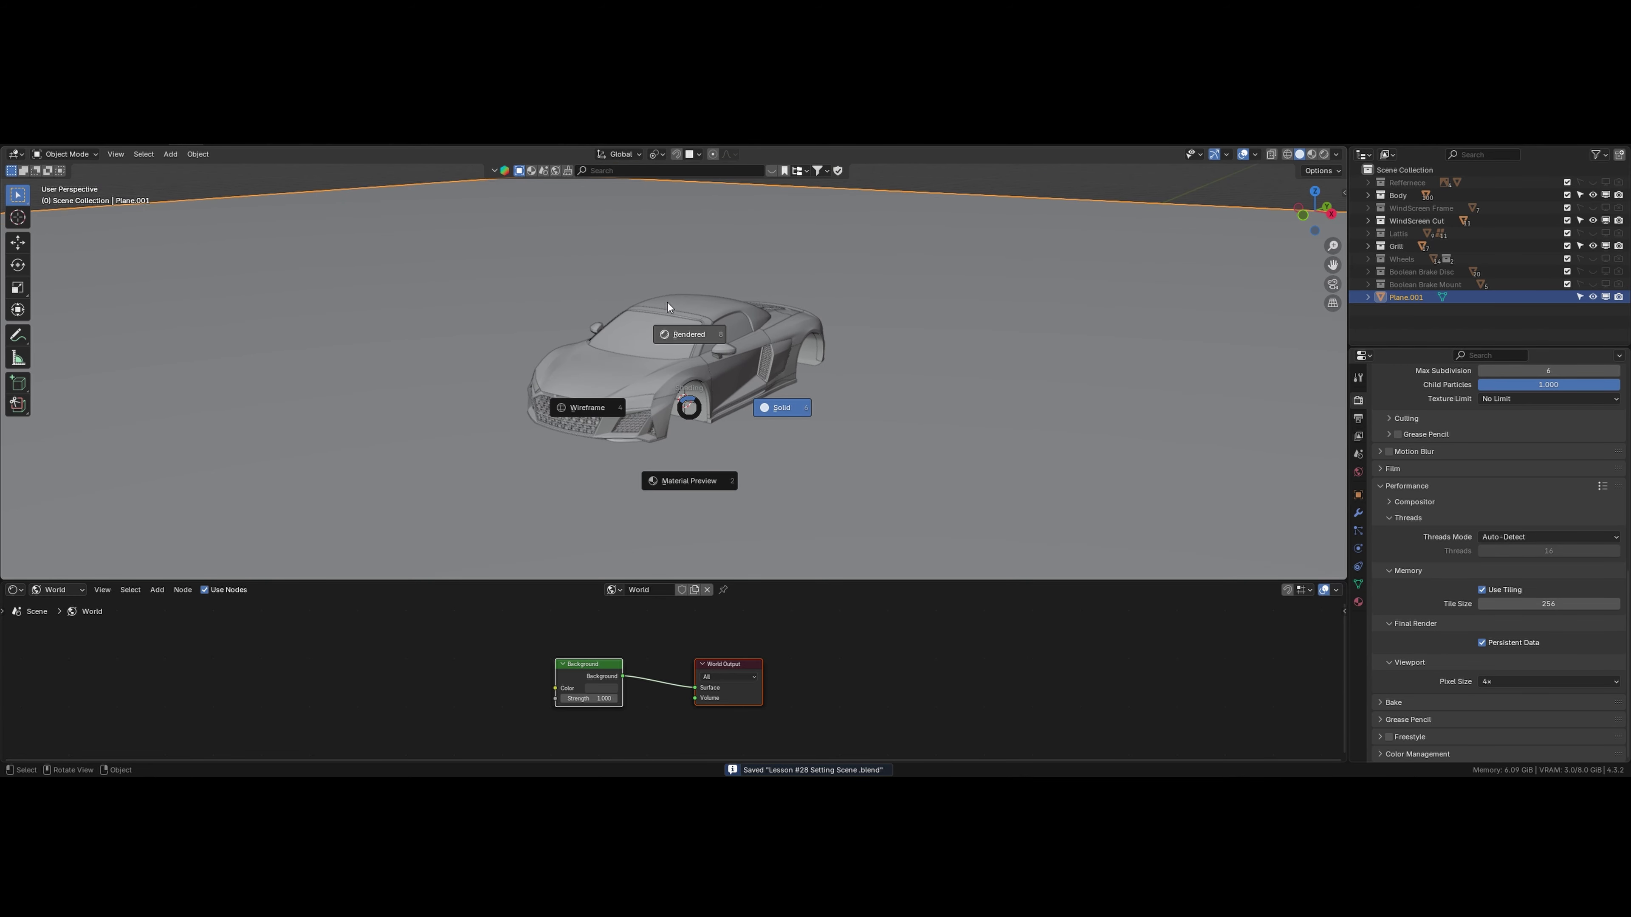
left_click(668, 303)
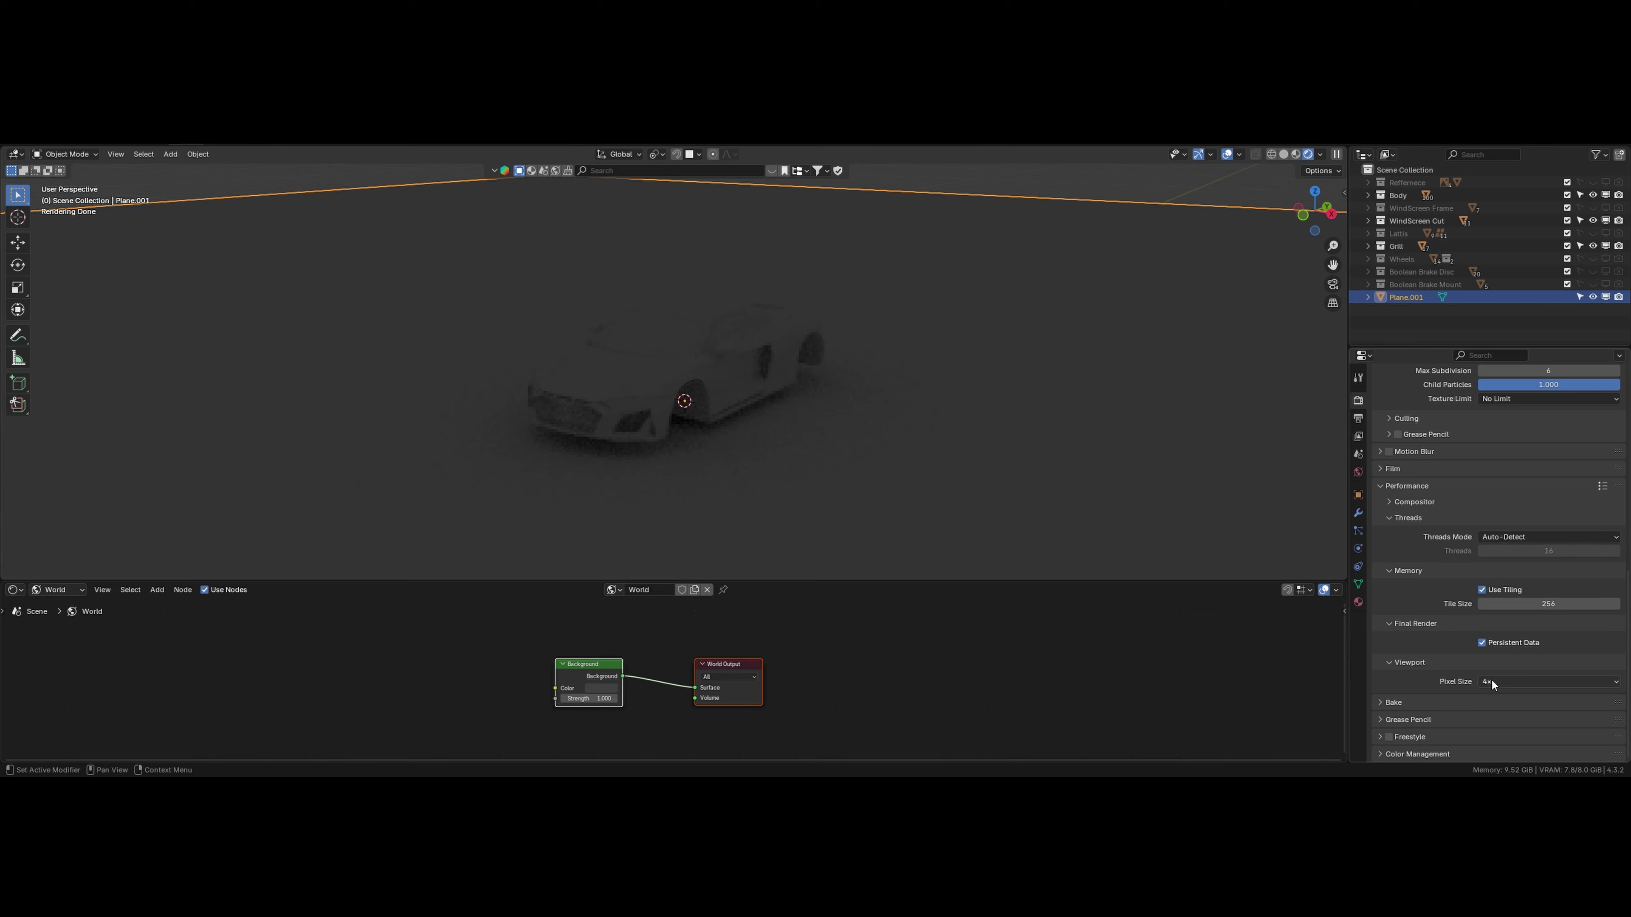
Step: Add a Sky Texture node to the world shader and connect its Color output to the Background node's Color input
left_click(388, 672)
middle_click_drag(388, 671, 485, 663)
key("shift+a")
type("sk")
type("y")
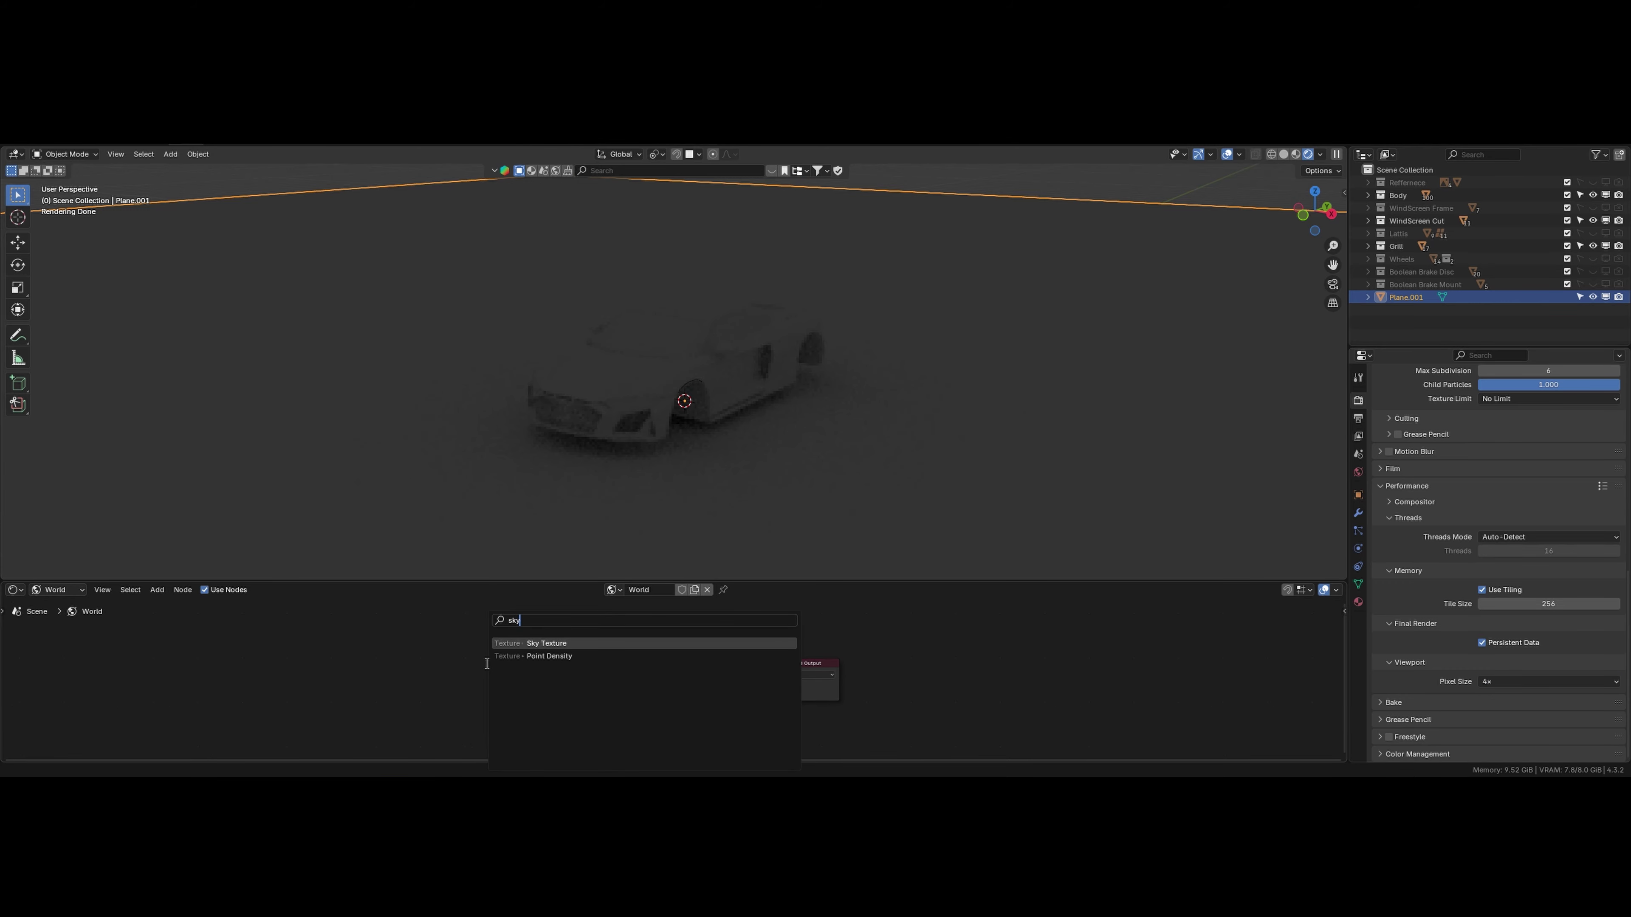
left_click(596, 639)
left_click(553, 634)
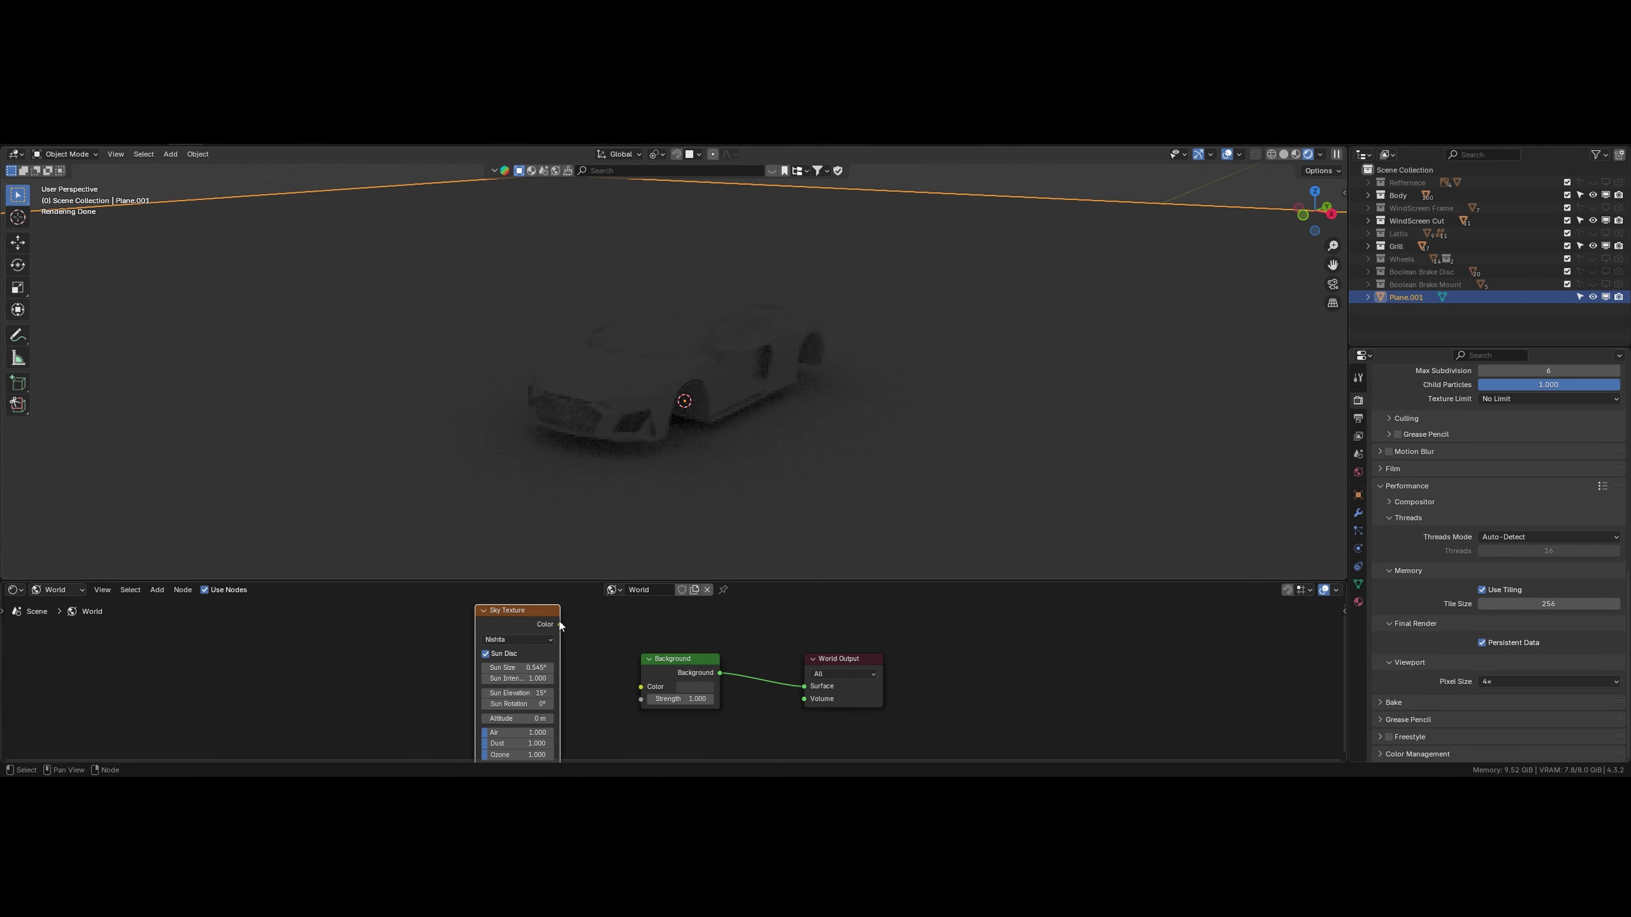
left_click_drag(561, 628, 641, 687)
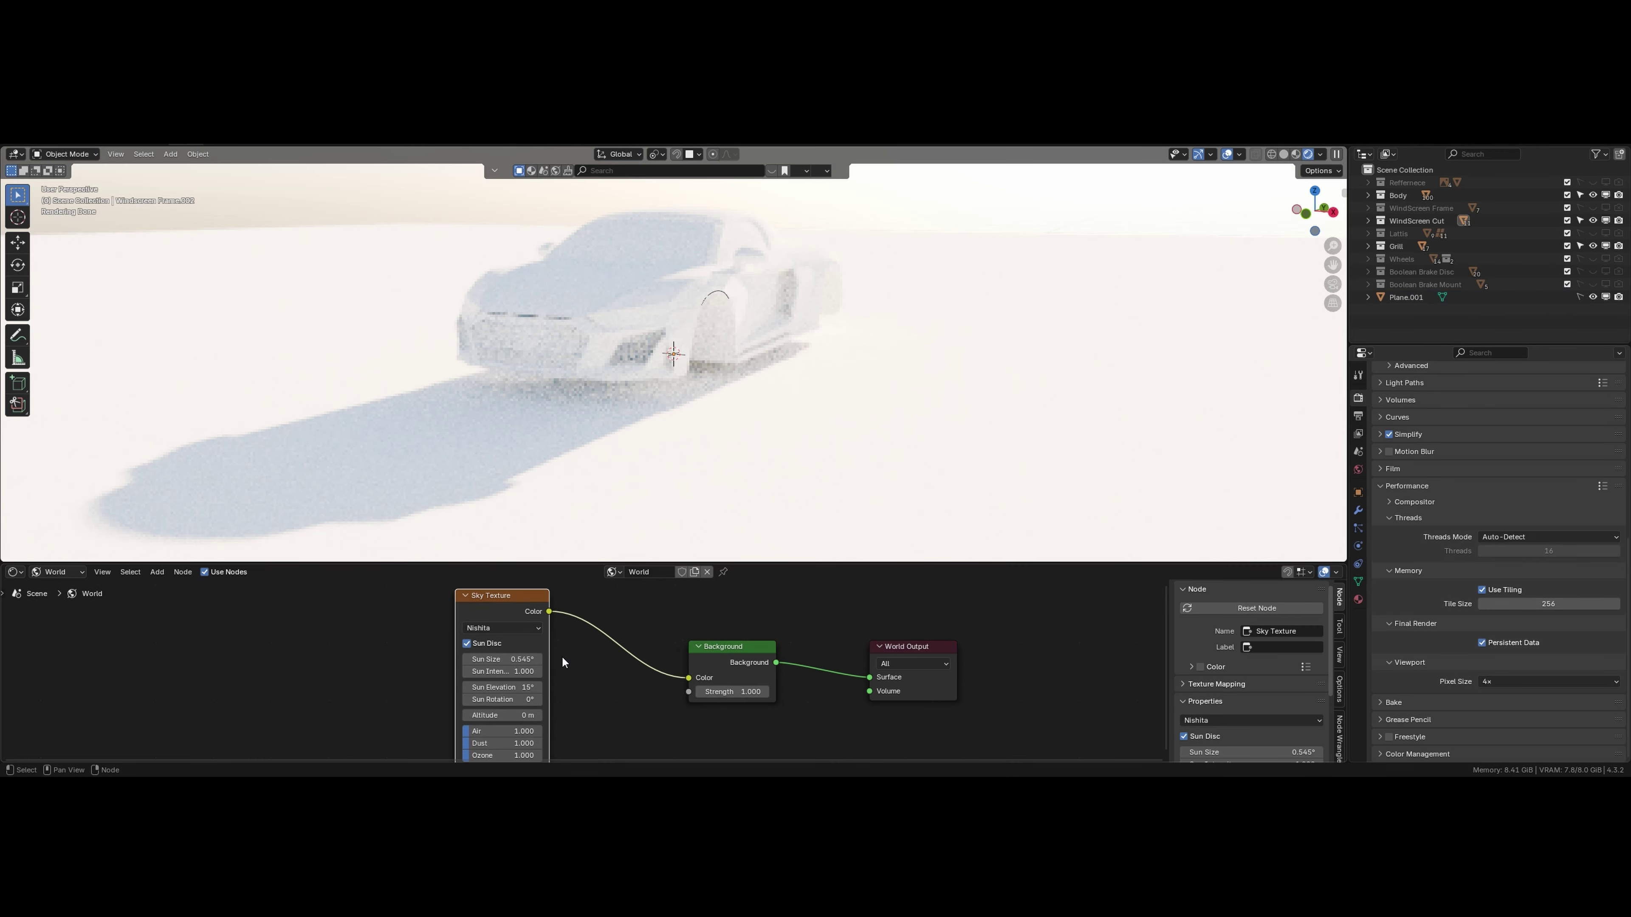
Step: Set the Sky Texture's sun intensity to 0.5
scroll(563, 662, "up", 2)
left_click(490, 671)
key("BackSpace")
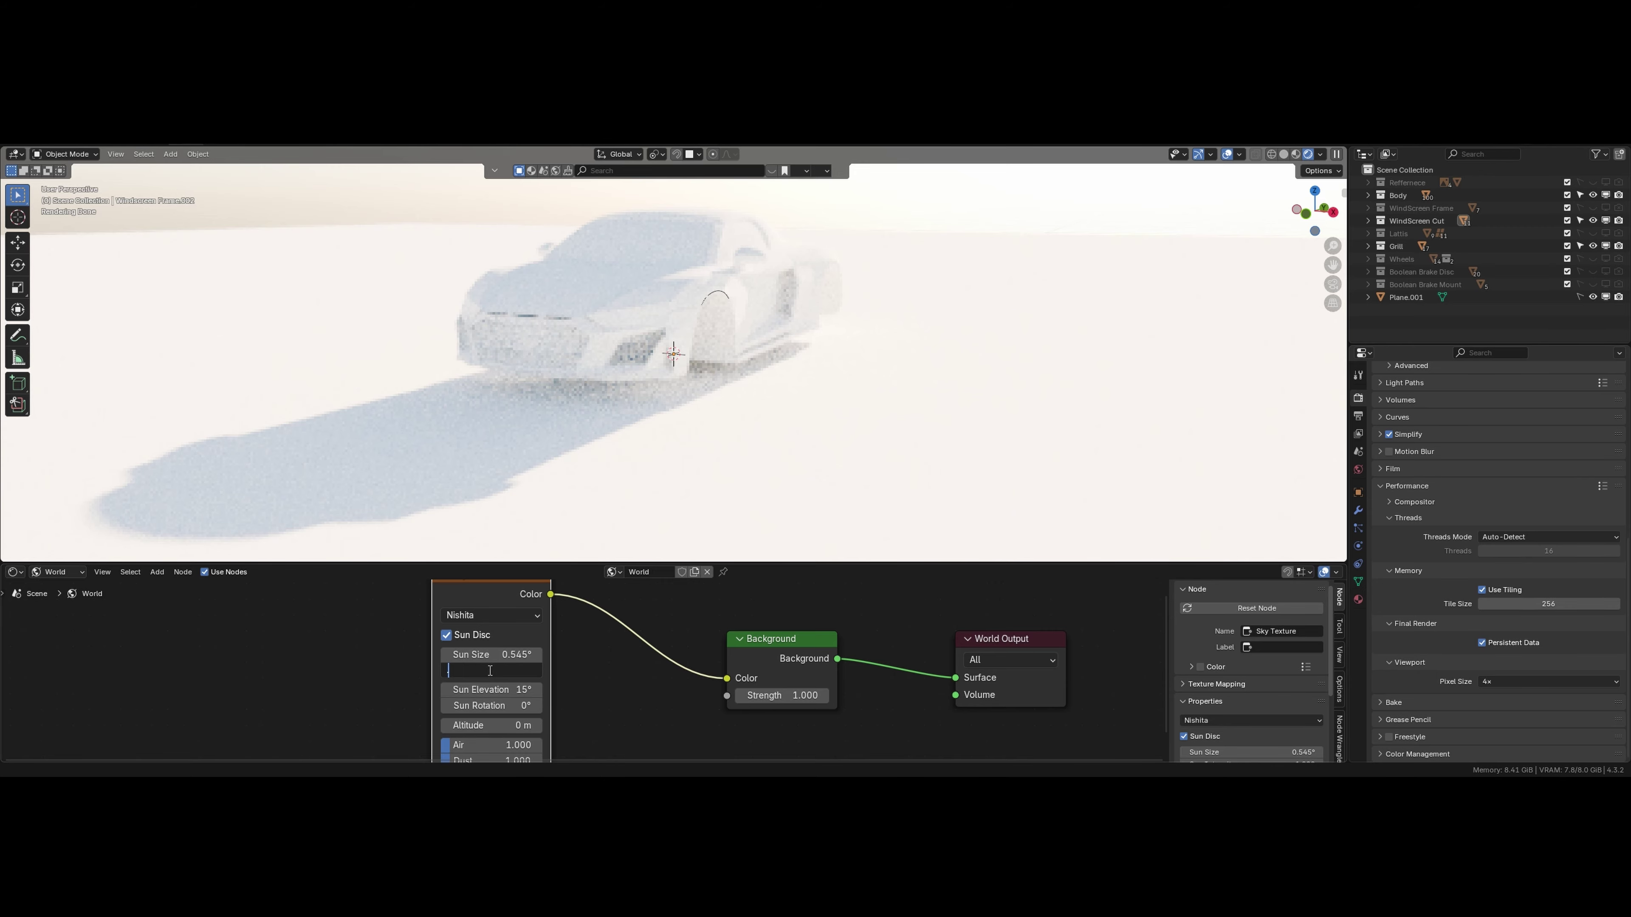
type("0.5")
key("Return")
Step: Set the Sky Texture's sun intensity to 0.1
left_click(488, 670)
key("BackSpace")
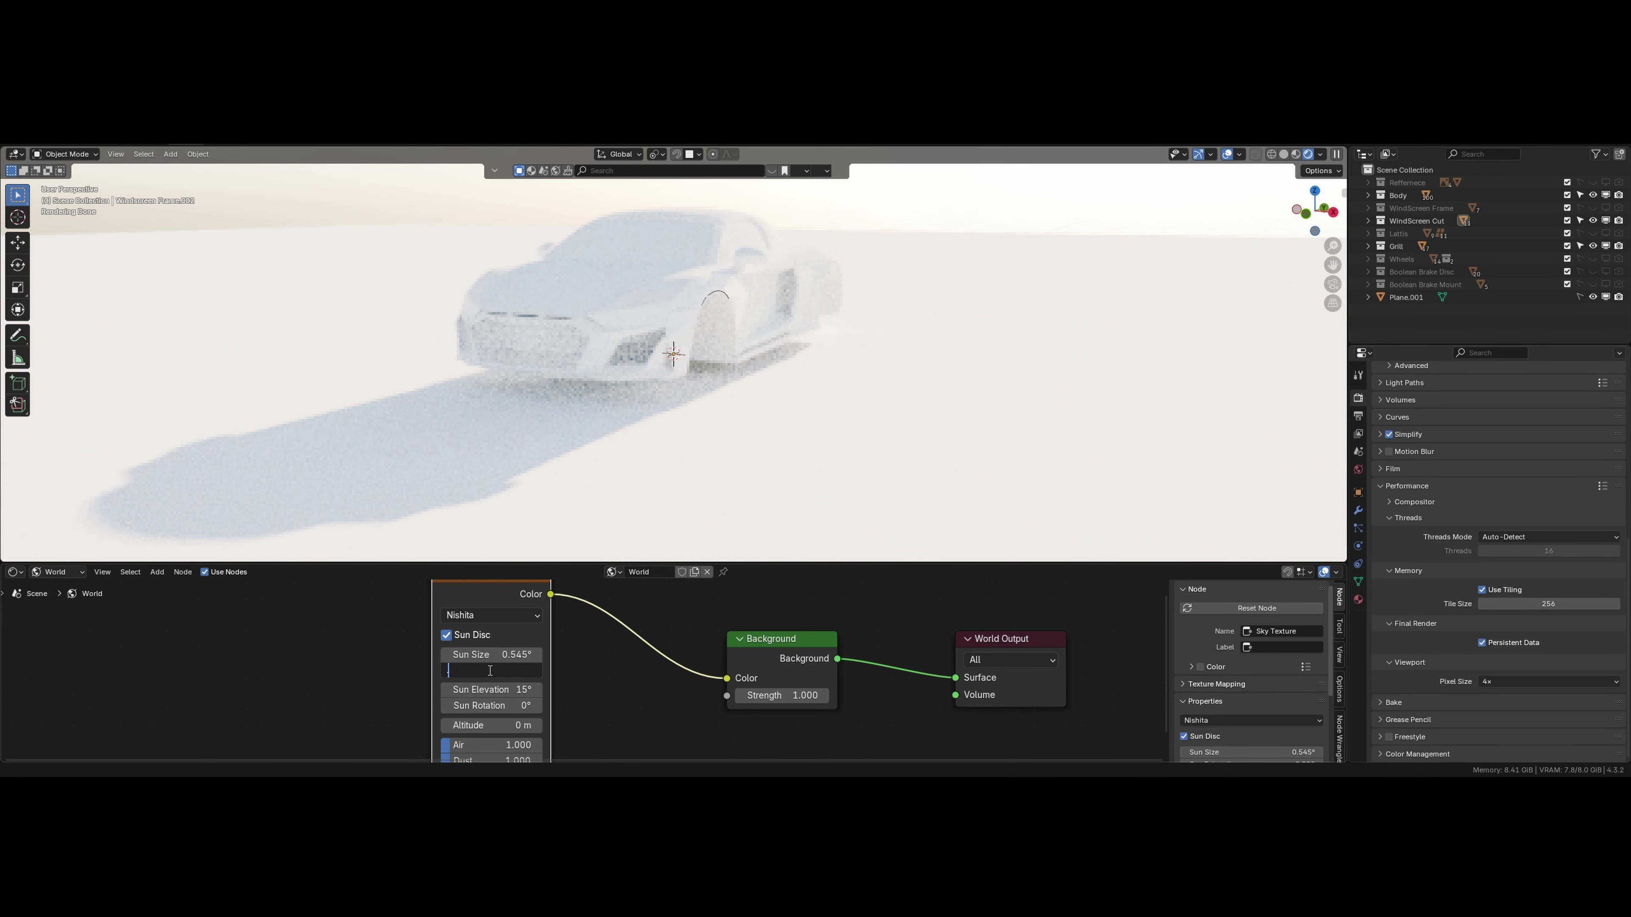
type("0.1")
key("Return")
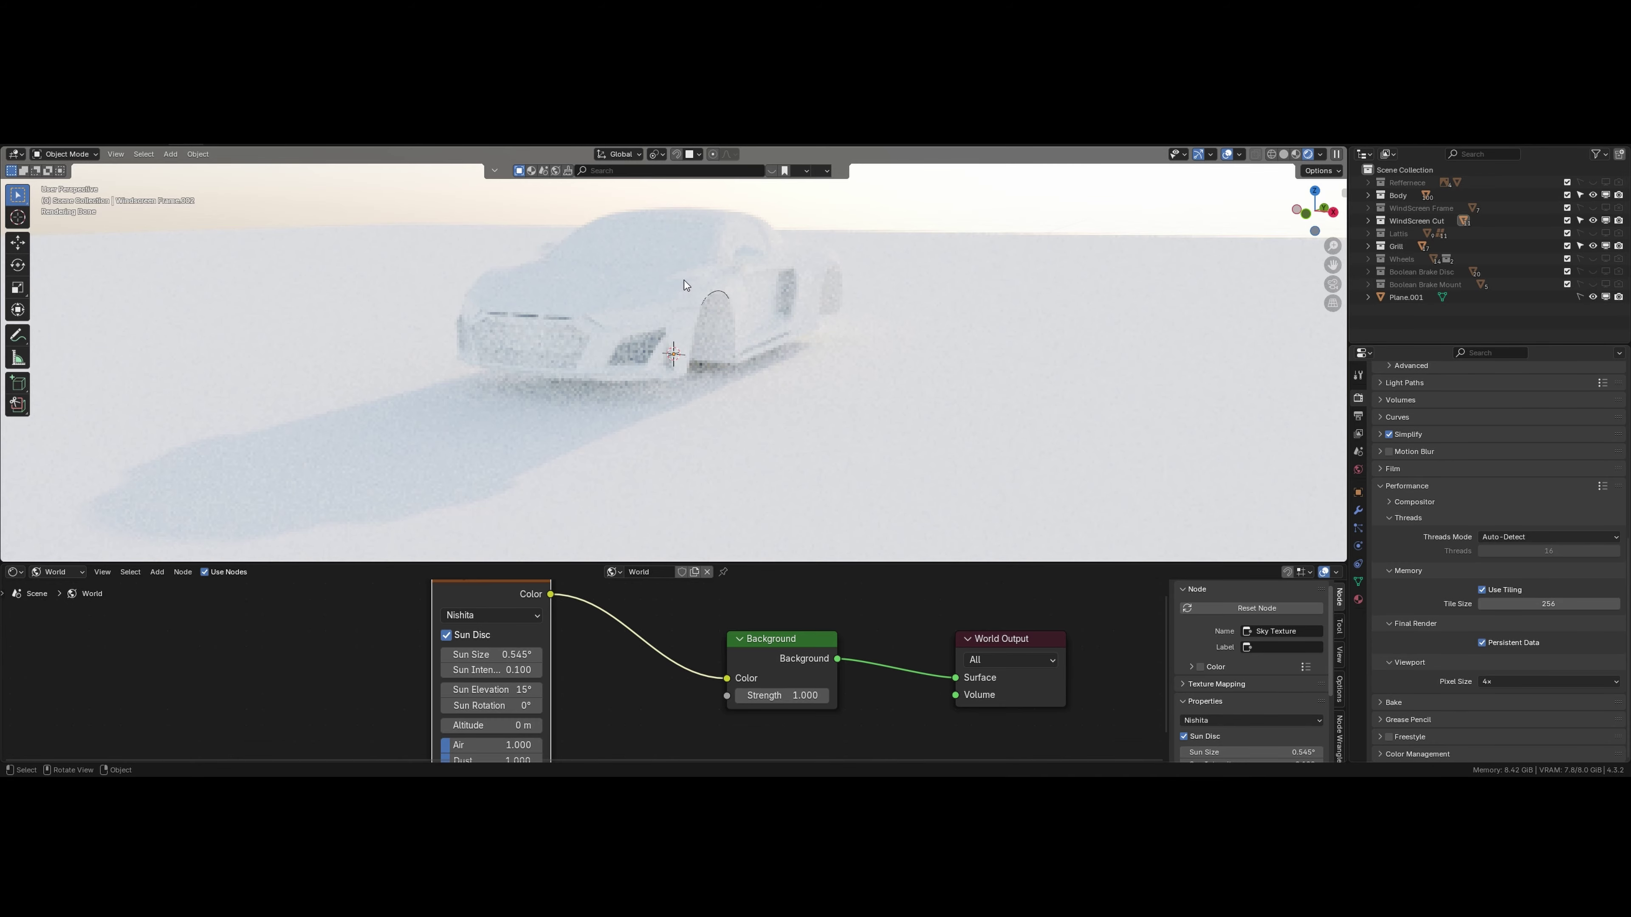
Step: Switch the viewport shading to Solid and bring the front wheel arch into close view
key("z")
left_click(738, 329)
middle_click_drag(737, 329, 714, 360, "shift")
scroll(701, 342, "up", 6)
scroll(691, 377, "up", 4)
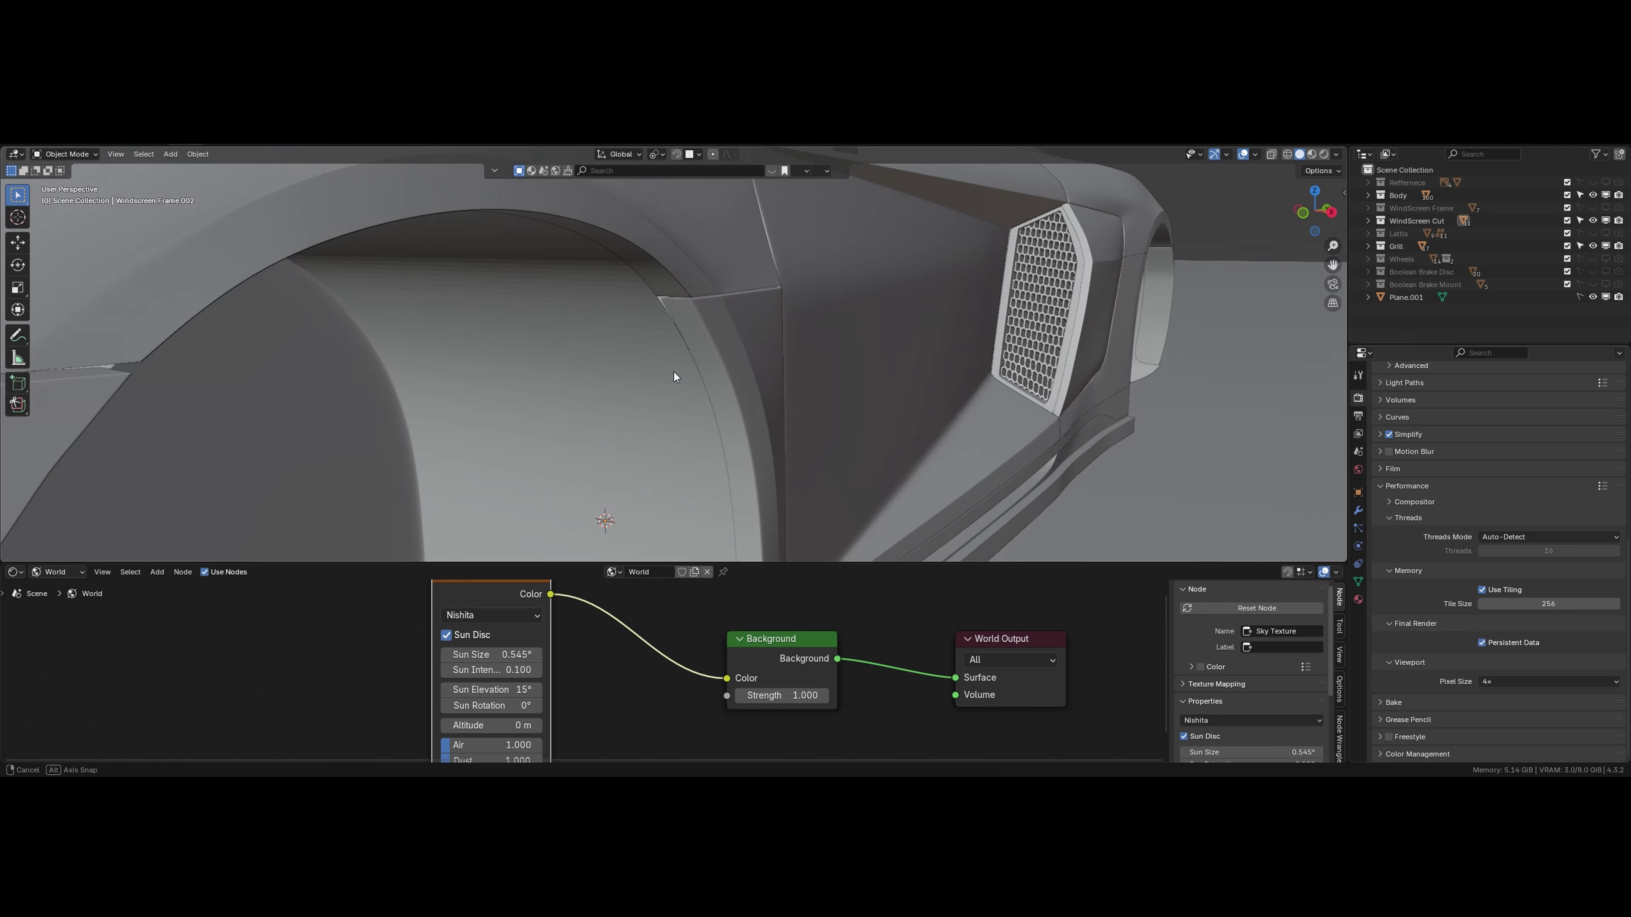
Step: Isolate the hood in local view and open its mesh in Edit Mode at the front wheel arch
left_click(680, 262)
key("KP_Divide")
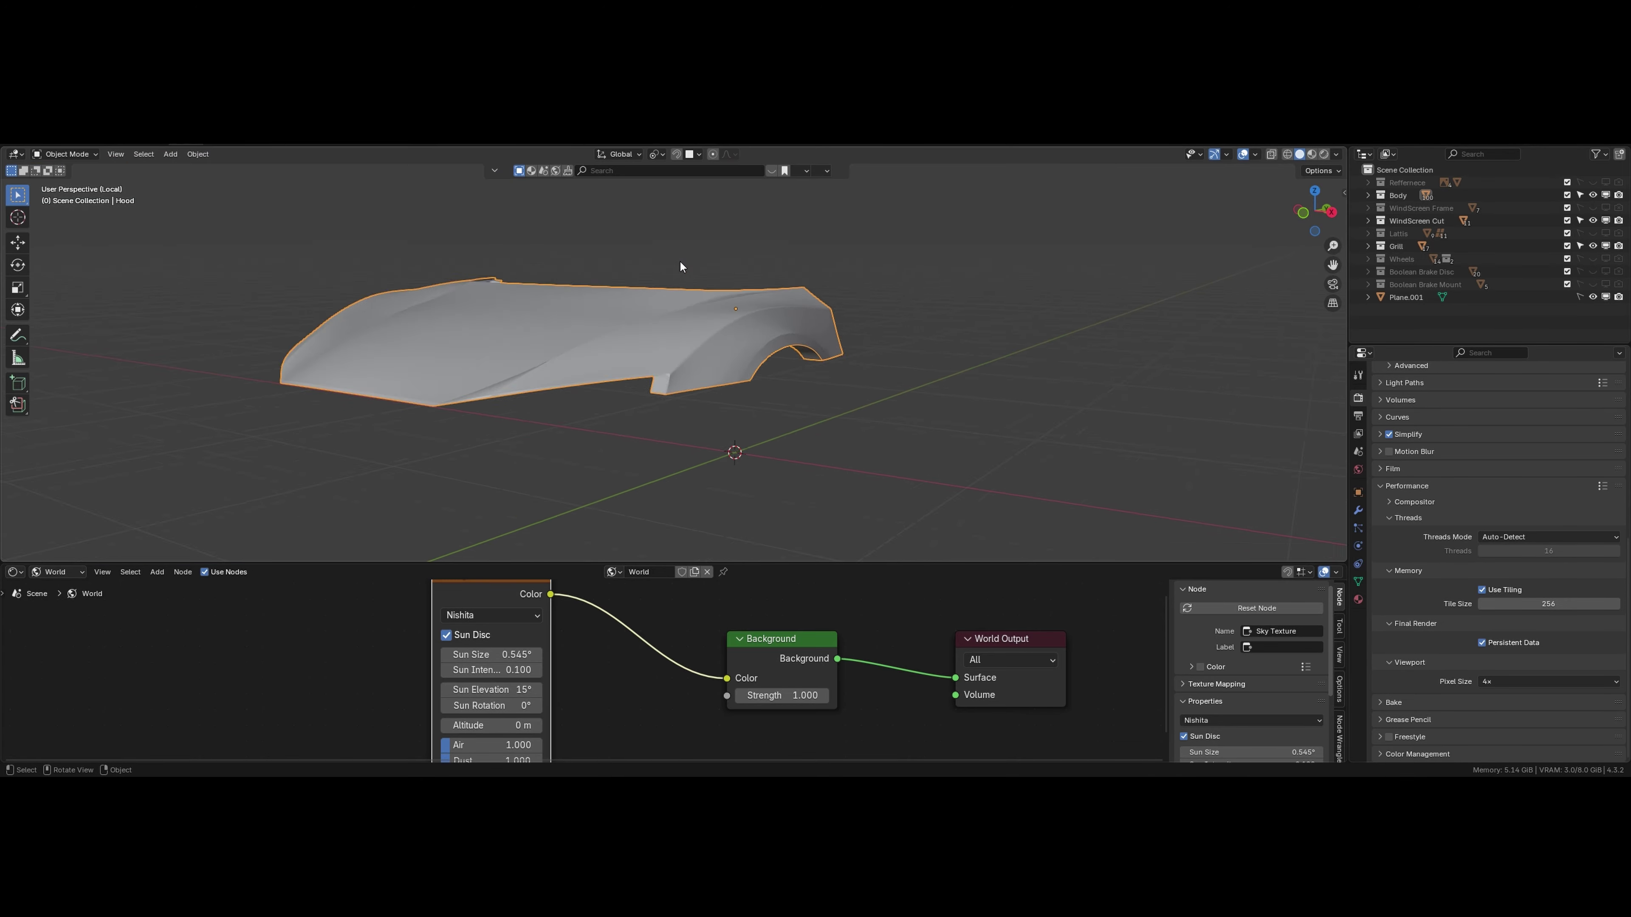
scroll(881, 368, "up", 3)
middle_click_drag(1158, 411, 693, 384, "shift")
scroll(693, 384, "up", 5)
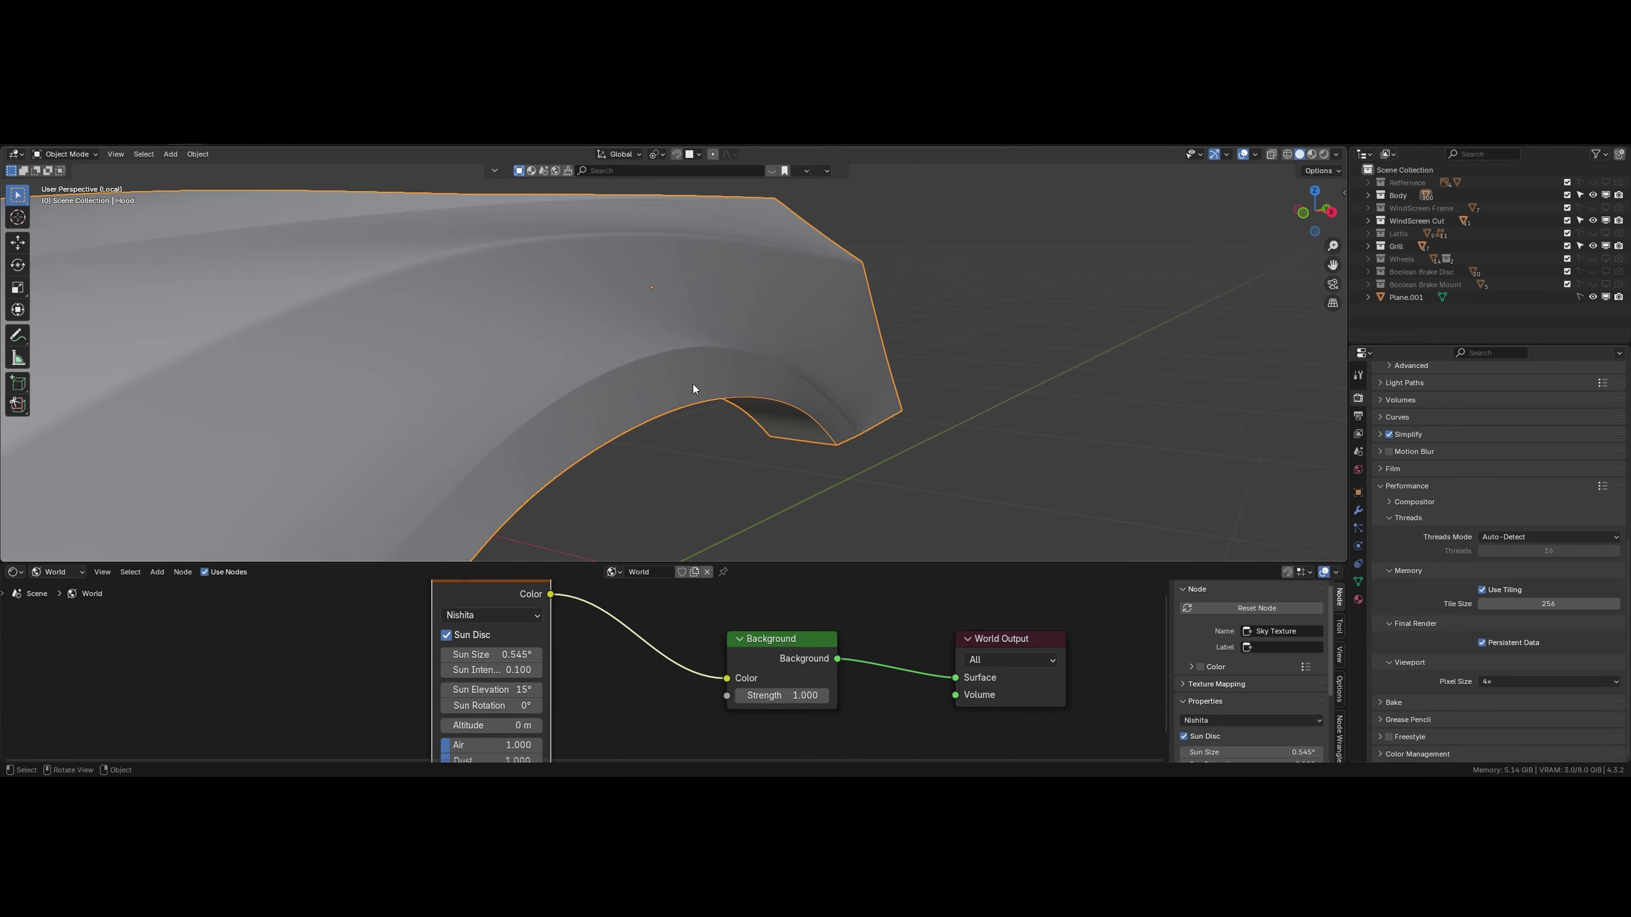
key("Tab")
middle_click_drag(858, 442, 822, 418)
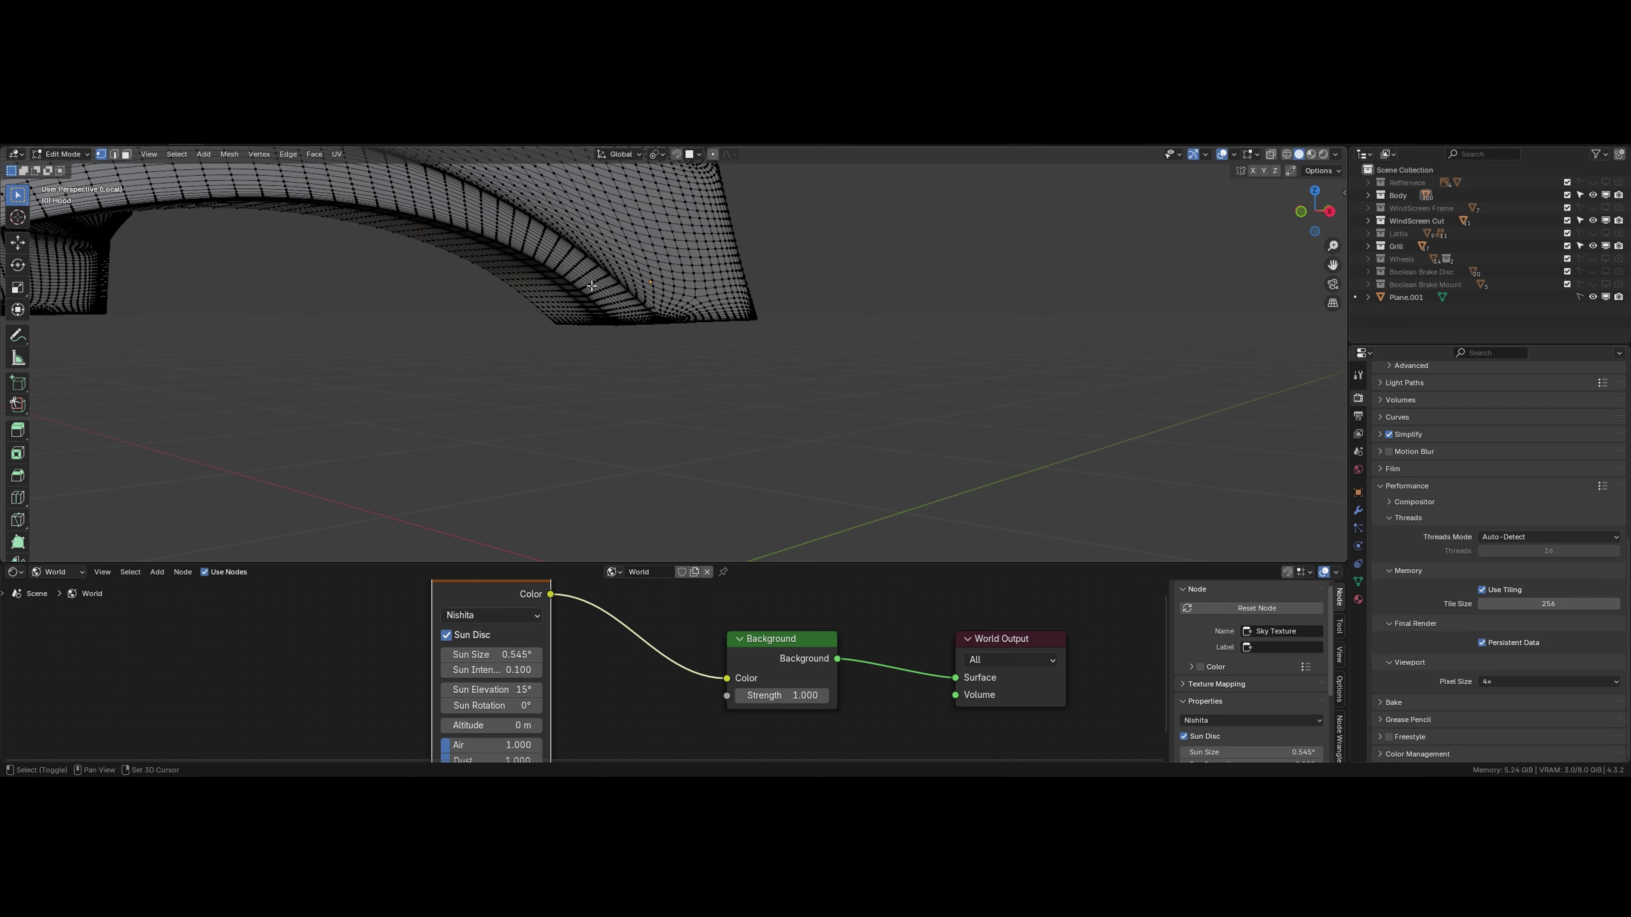
middle_click_drag(576, 305, 592, 335, "shift")
left_click(592, 334)
Step: Open the Navigation preferences to check the orbit, pan and zoom settings
left_click(65, 145)
left_click(86, 303)
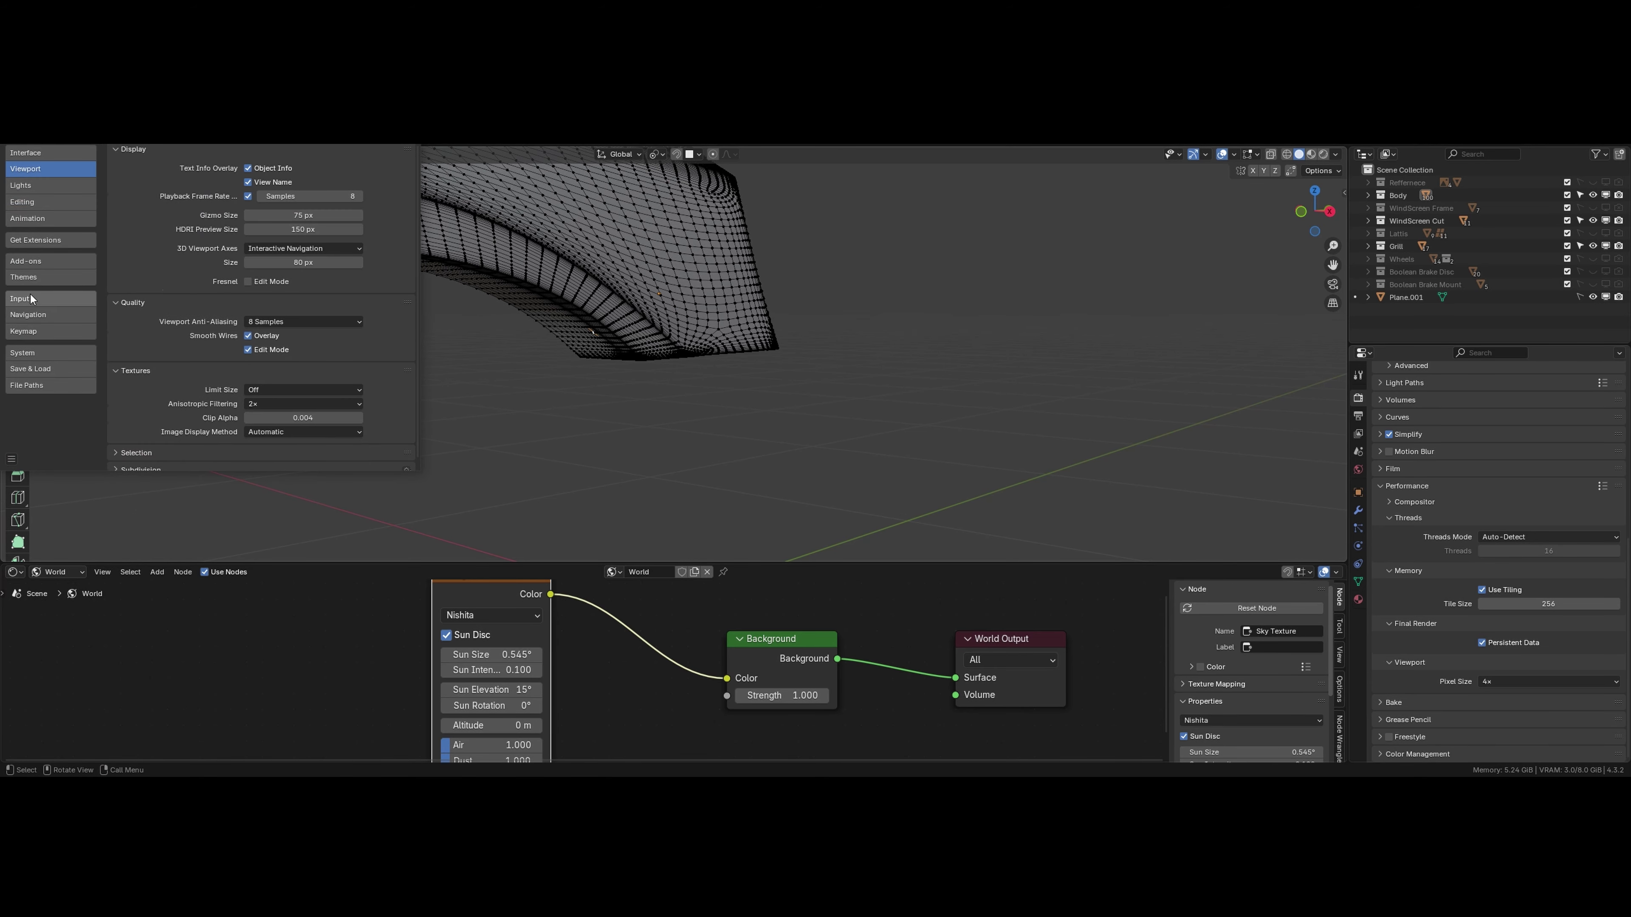
left_click(33, 297)
left_click(90, 314)
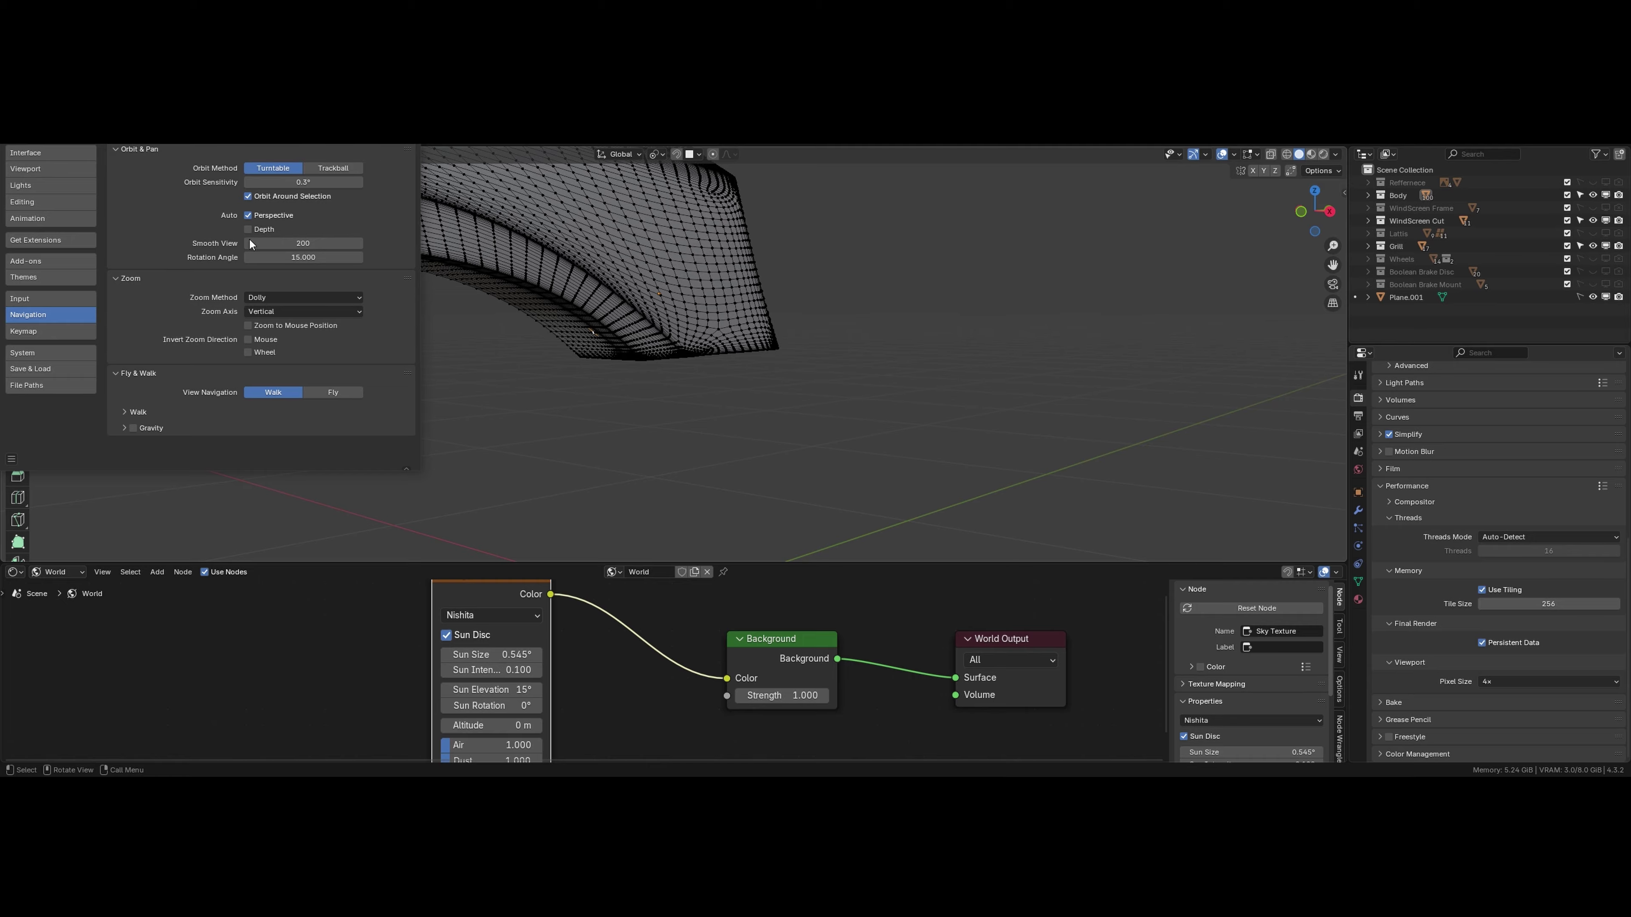
Step: Select the dense edge loop along the hood's wheel-arch lip for deletion, but cancel the delete
middle_click_drag(592, 330, 581, 411)
left_click(628, 454)
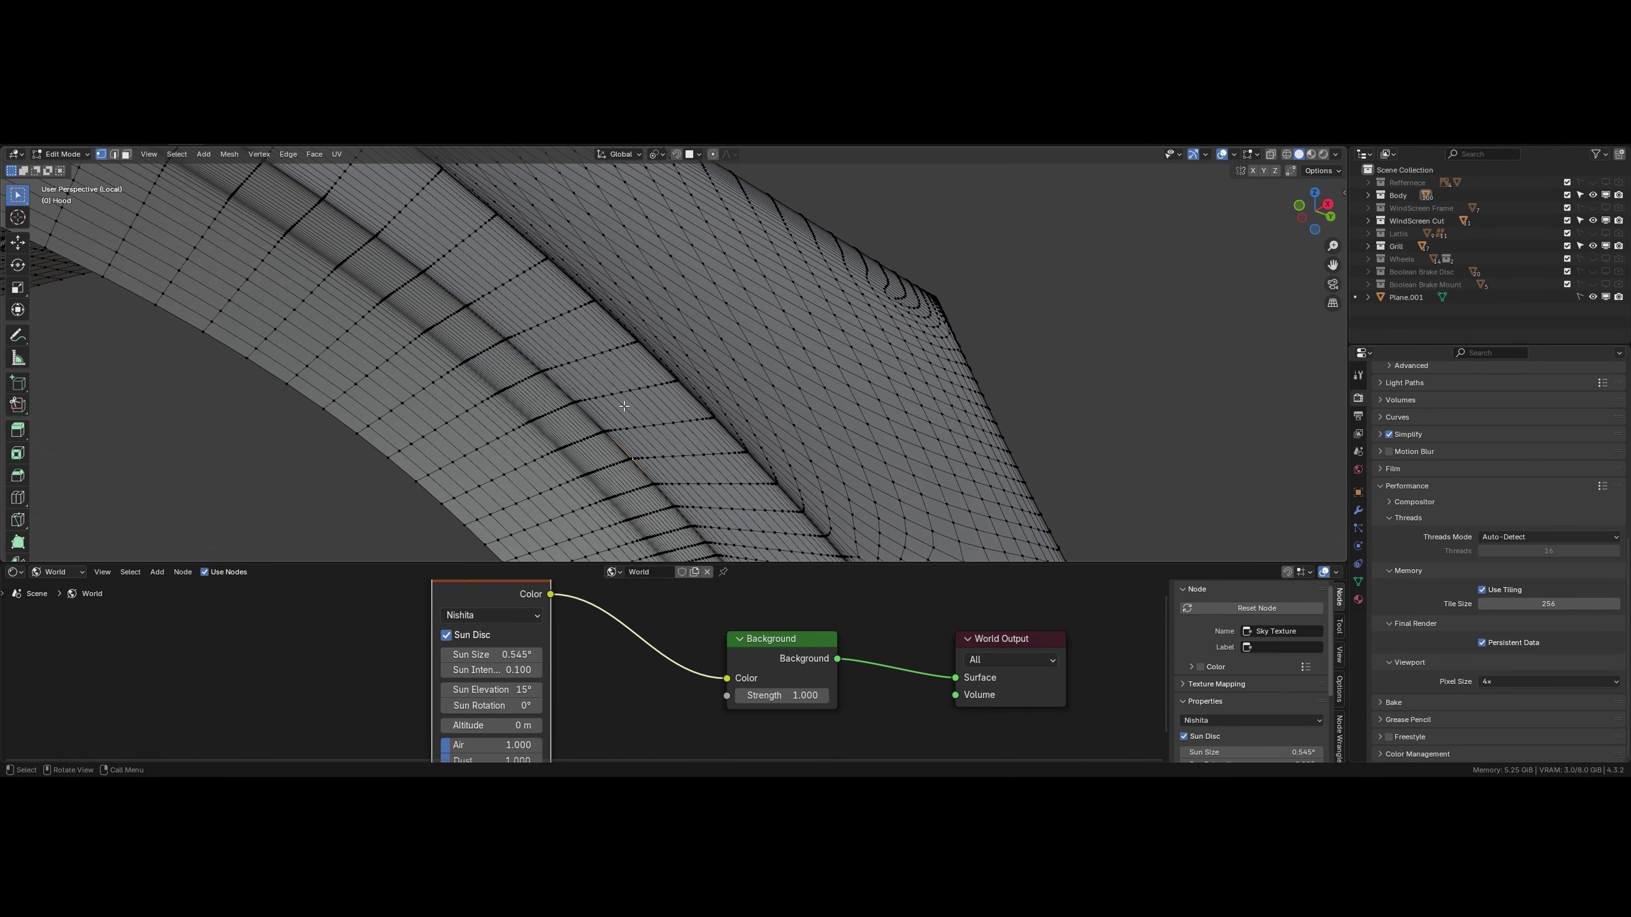
key("Tab")
left_click(991, 316)
key("Tab")
middle_click_drag(646, 459, 459, 321)
left_click(451, 318, "alt")
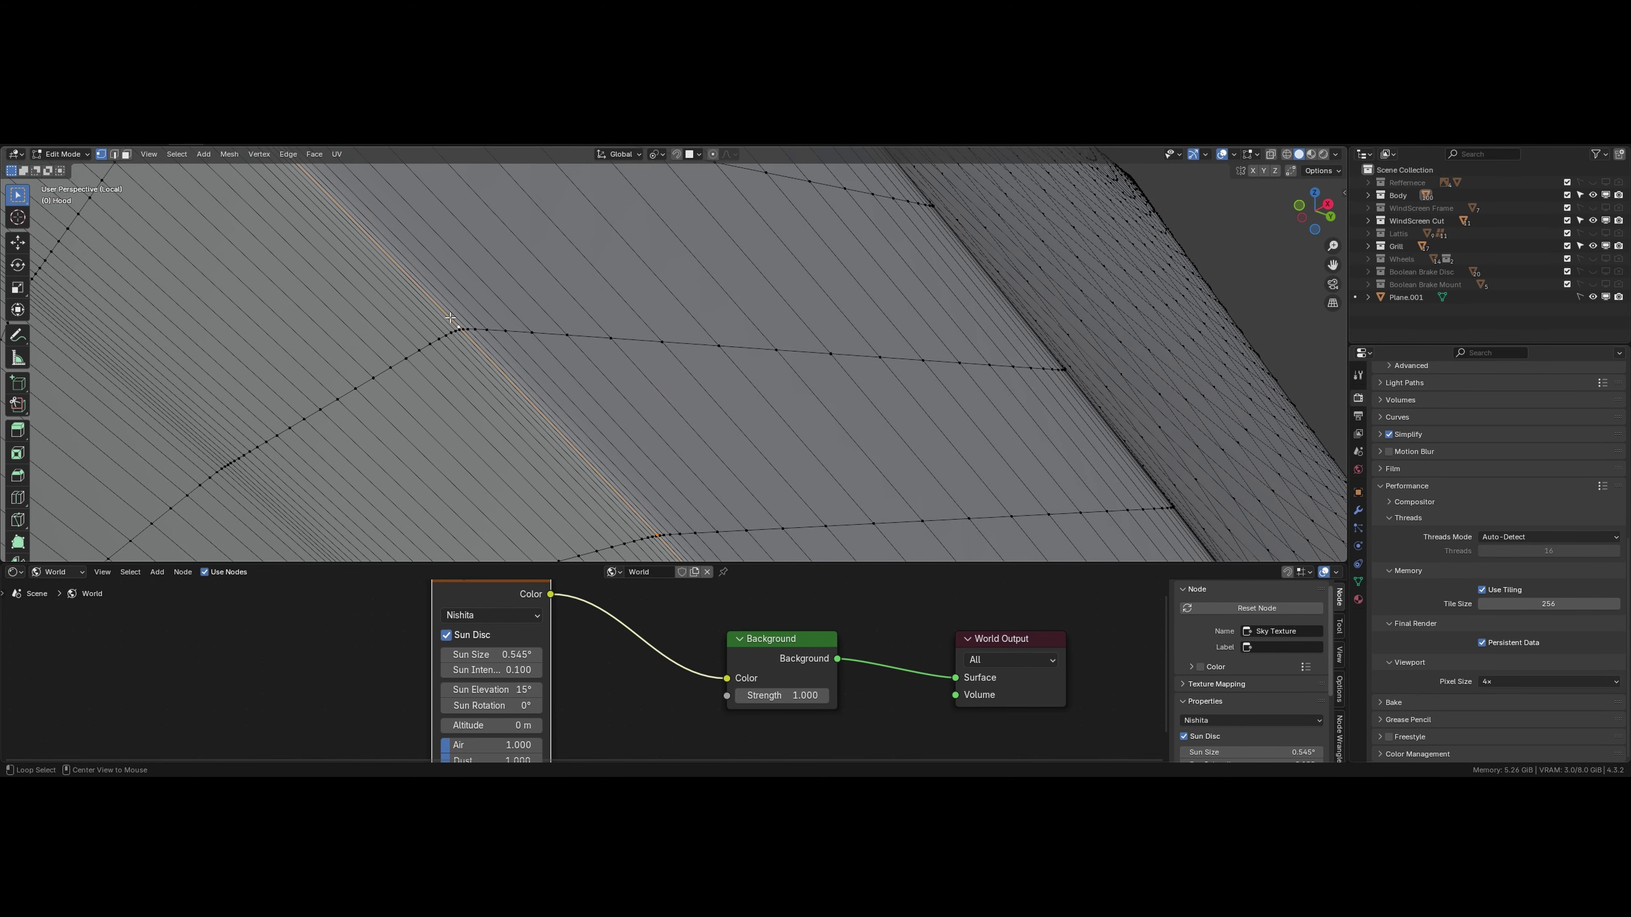
key("x")
key("Escape")
Step: Return the hood to Object Mode and leave local view, with nothing selected in the full car scene
key("Tab")
scroll(417, 350, "down", 8)
scroll(561, 380, "down", 6)
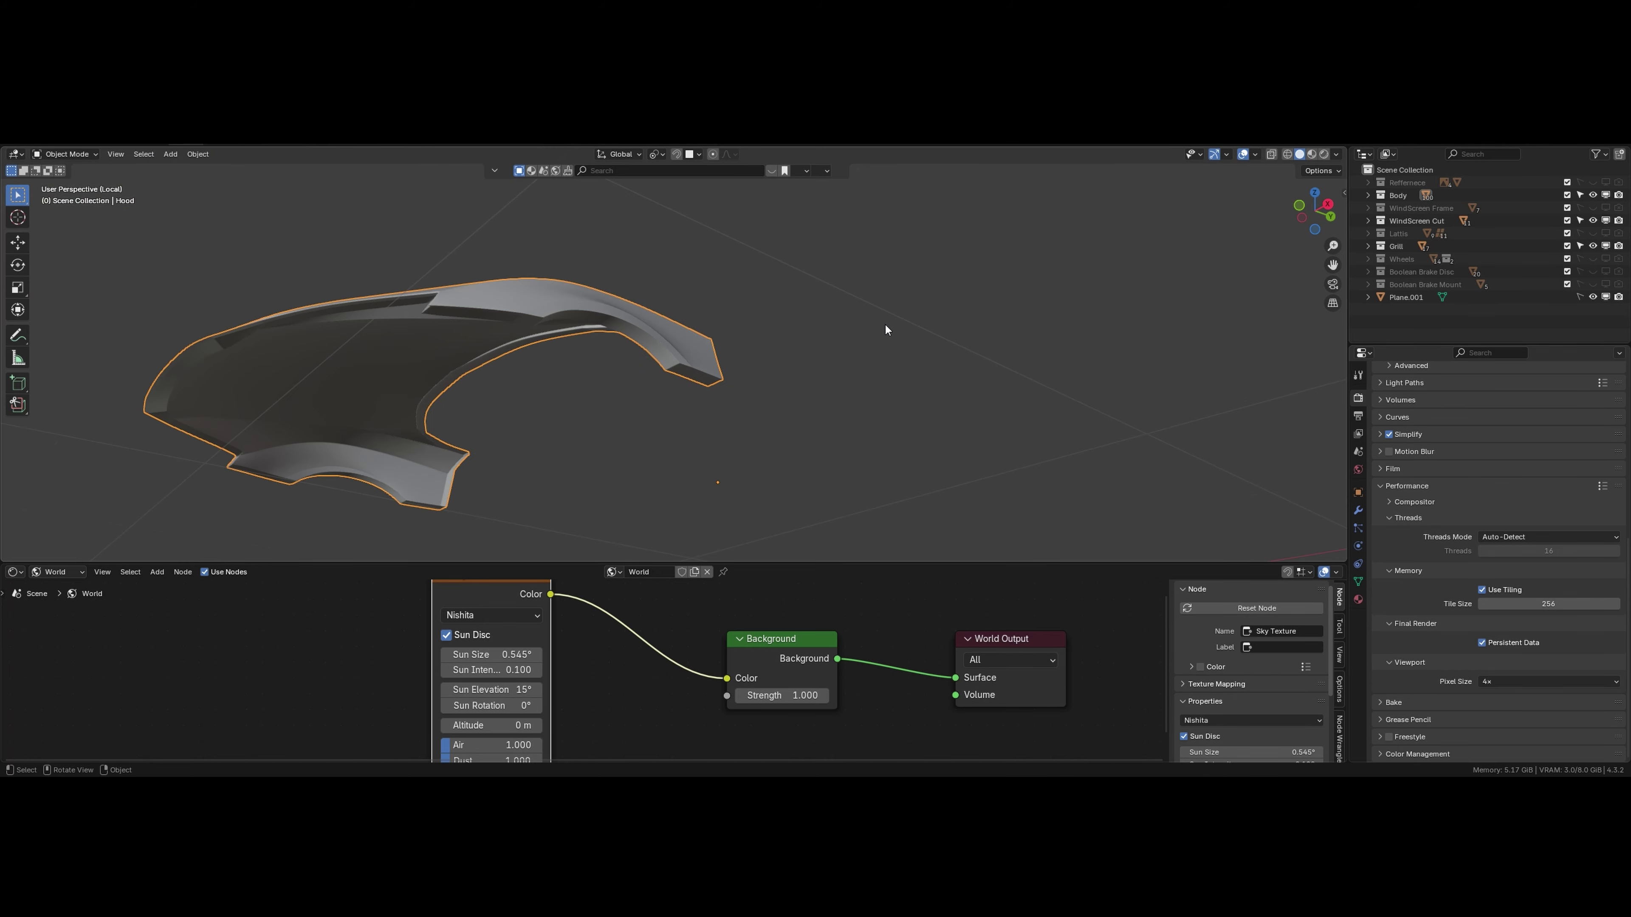
key("KP_Divide")
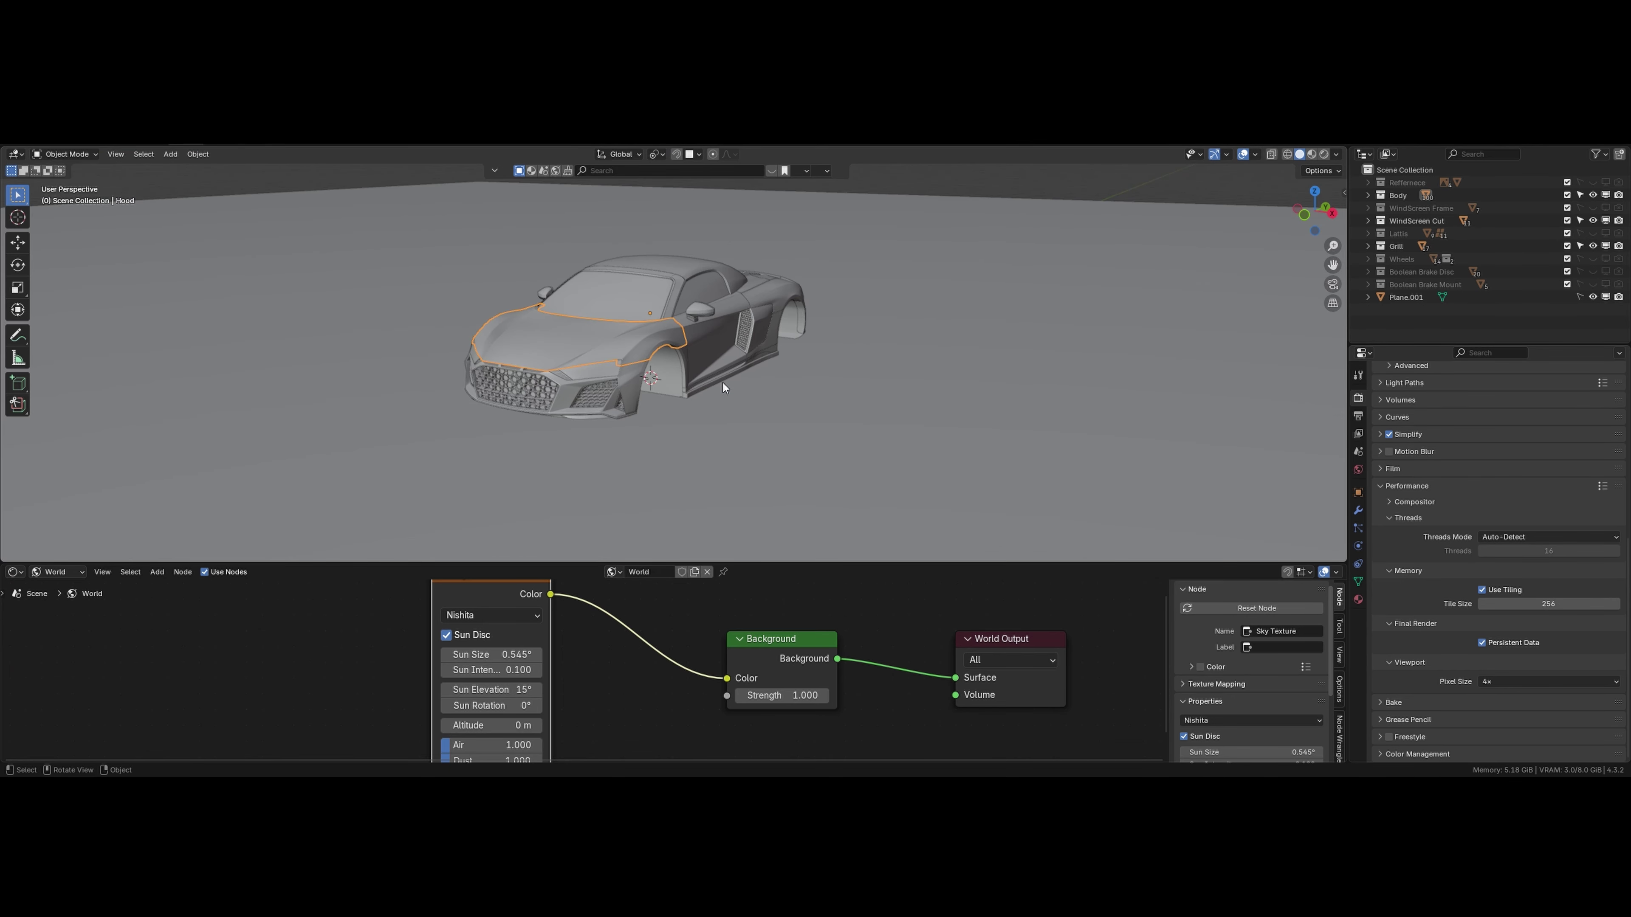
scroll(722, 385, "up", 1)
left_click(968, 181)
Step: Preview the car with Rendered viewport shading, then return to Solid shading
key("z")
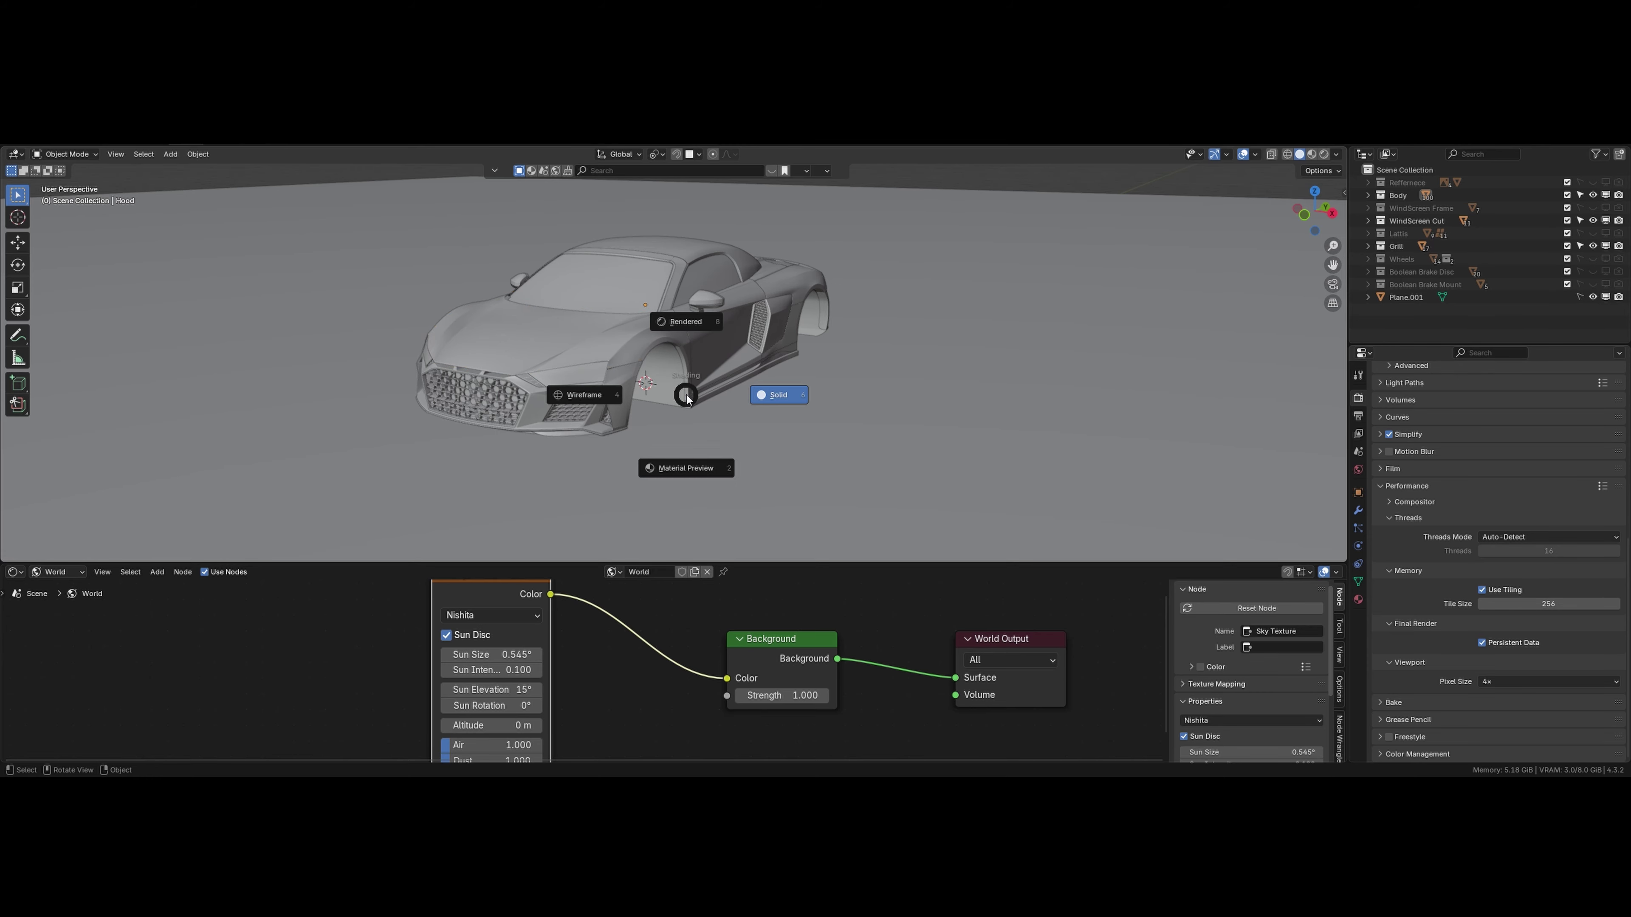
left_click(687, 312)
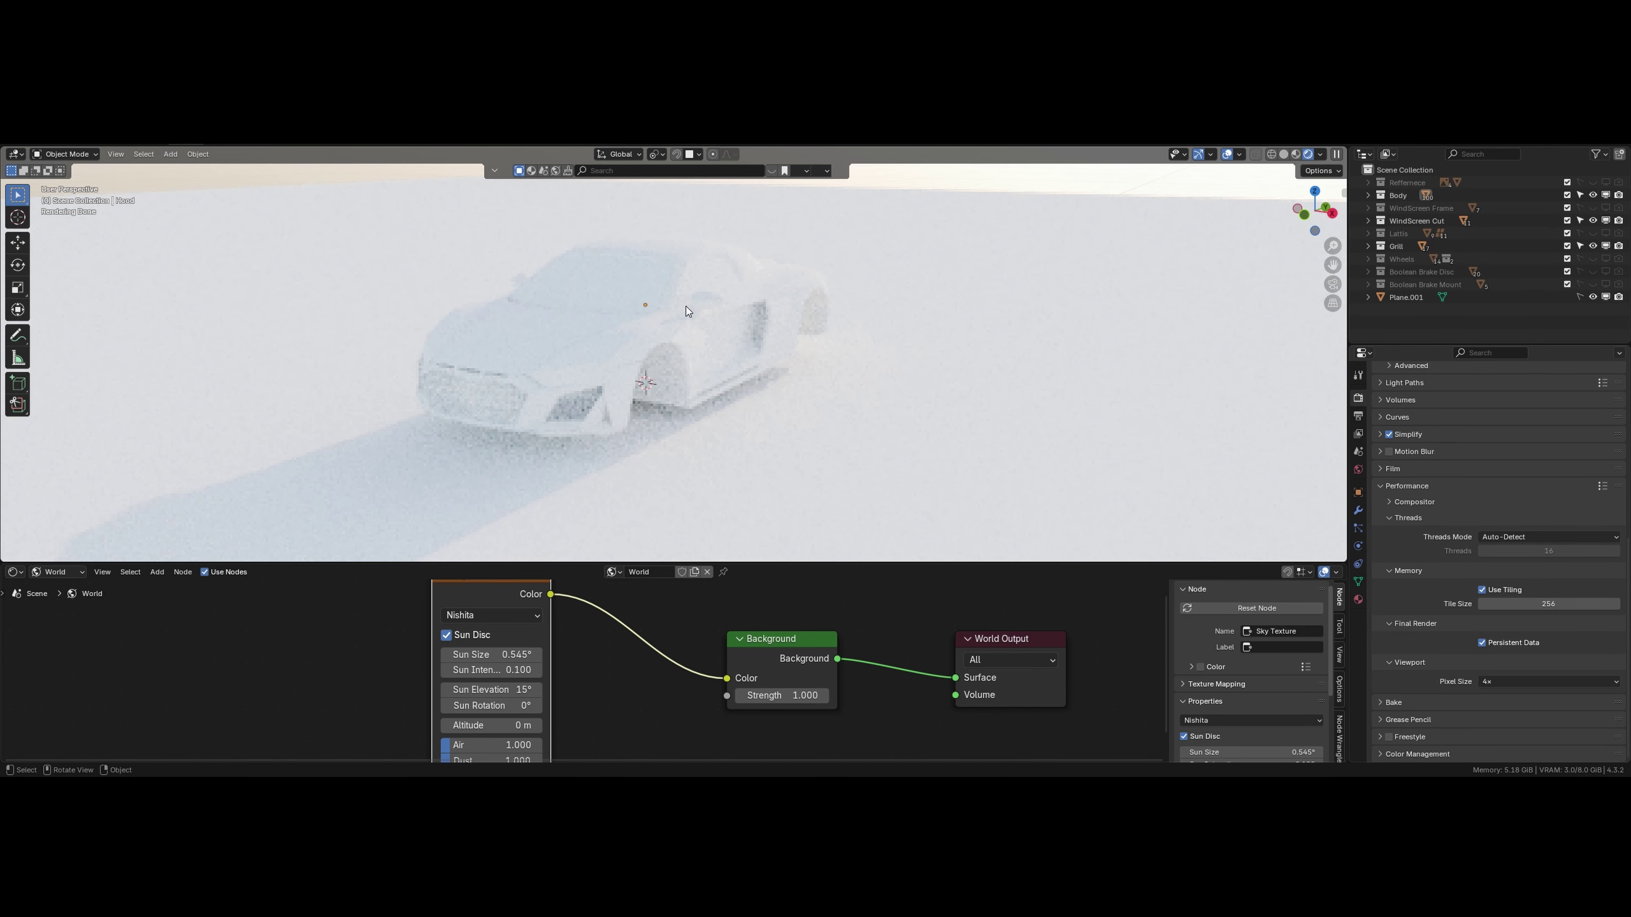
key("z")
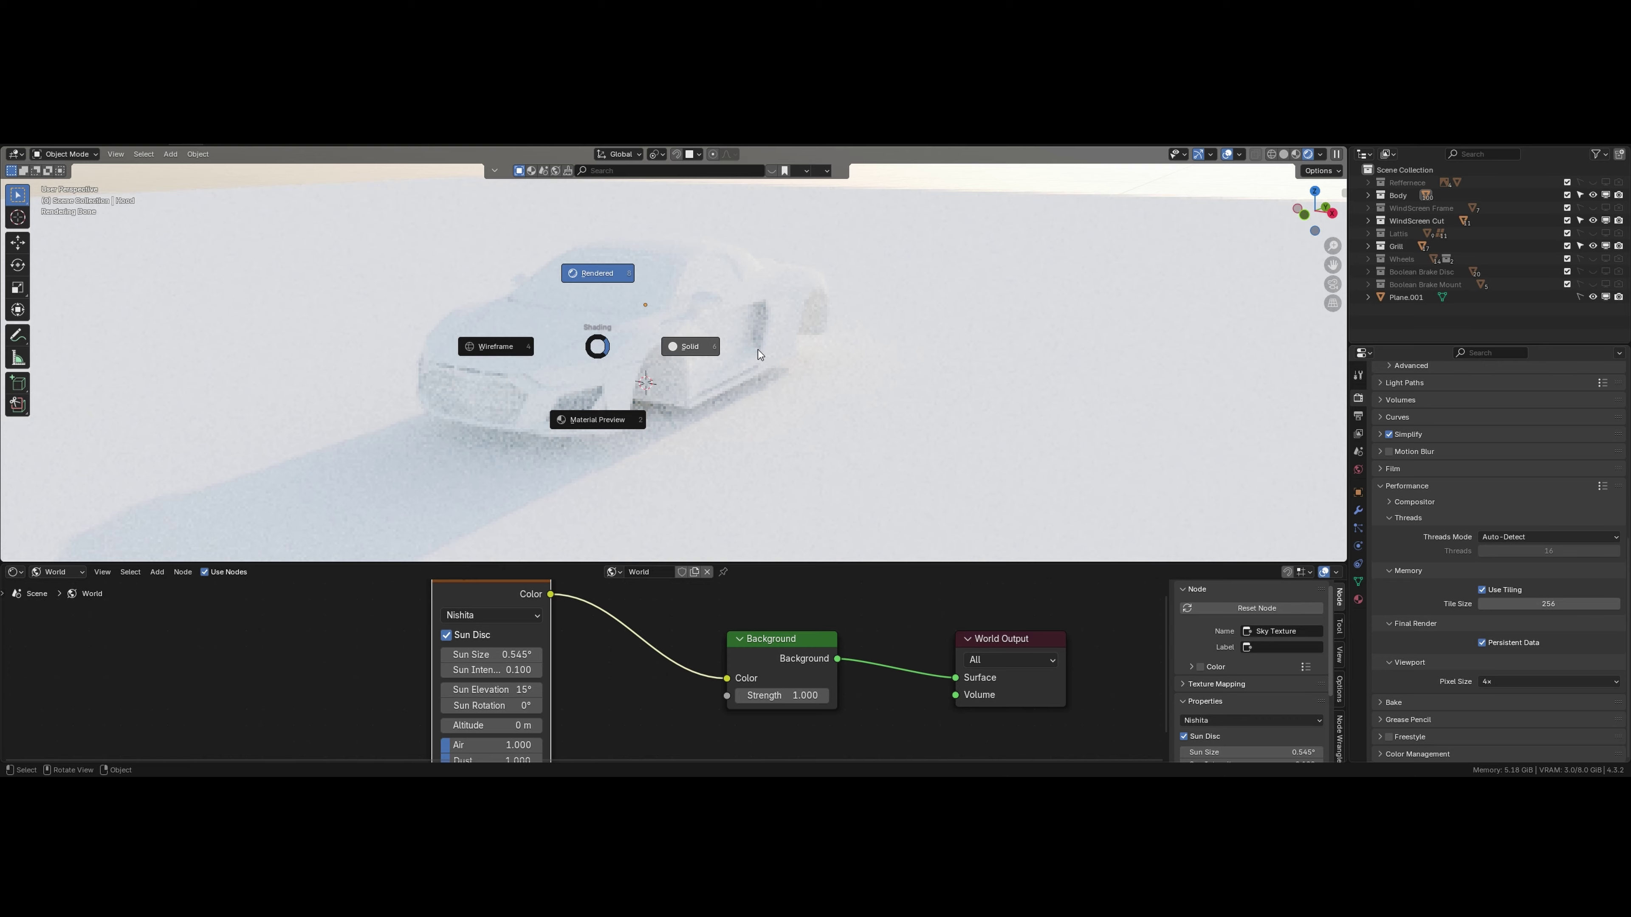
left_click(758, 350)
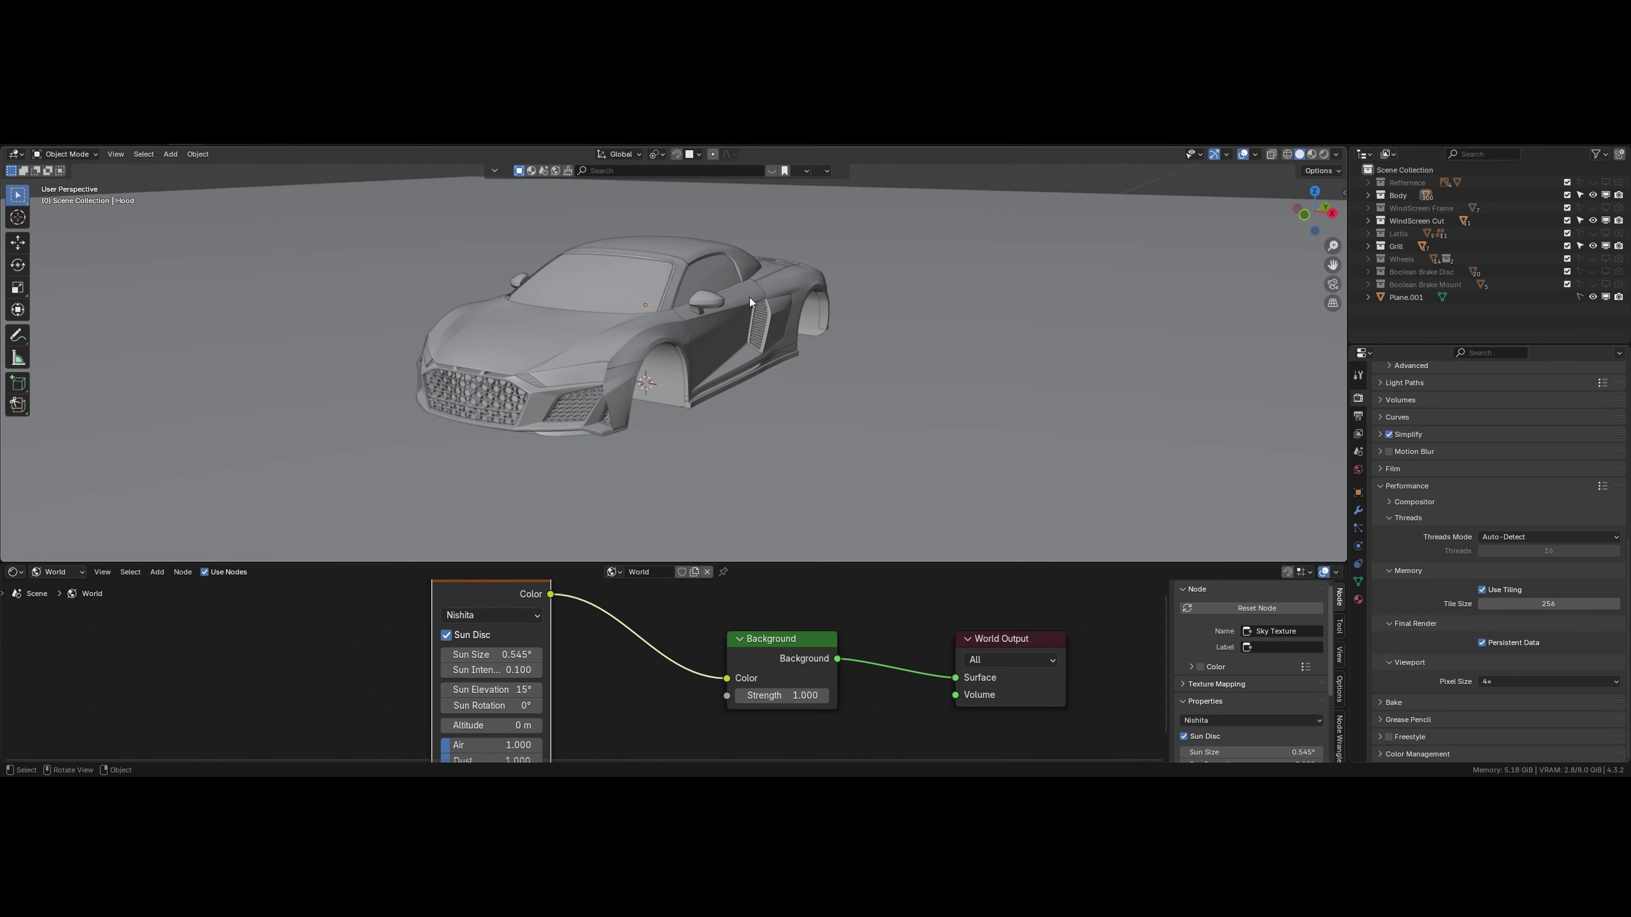
scroll(749, 297, "down", 3)
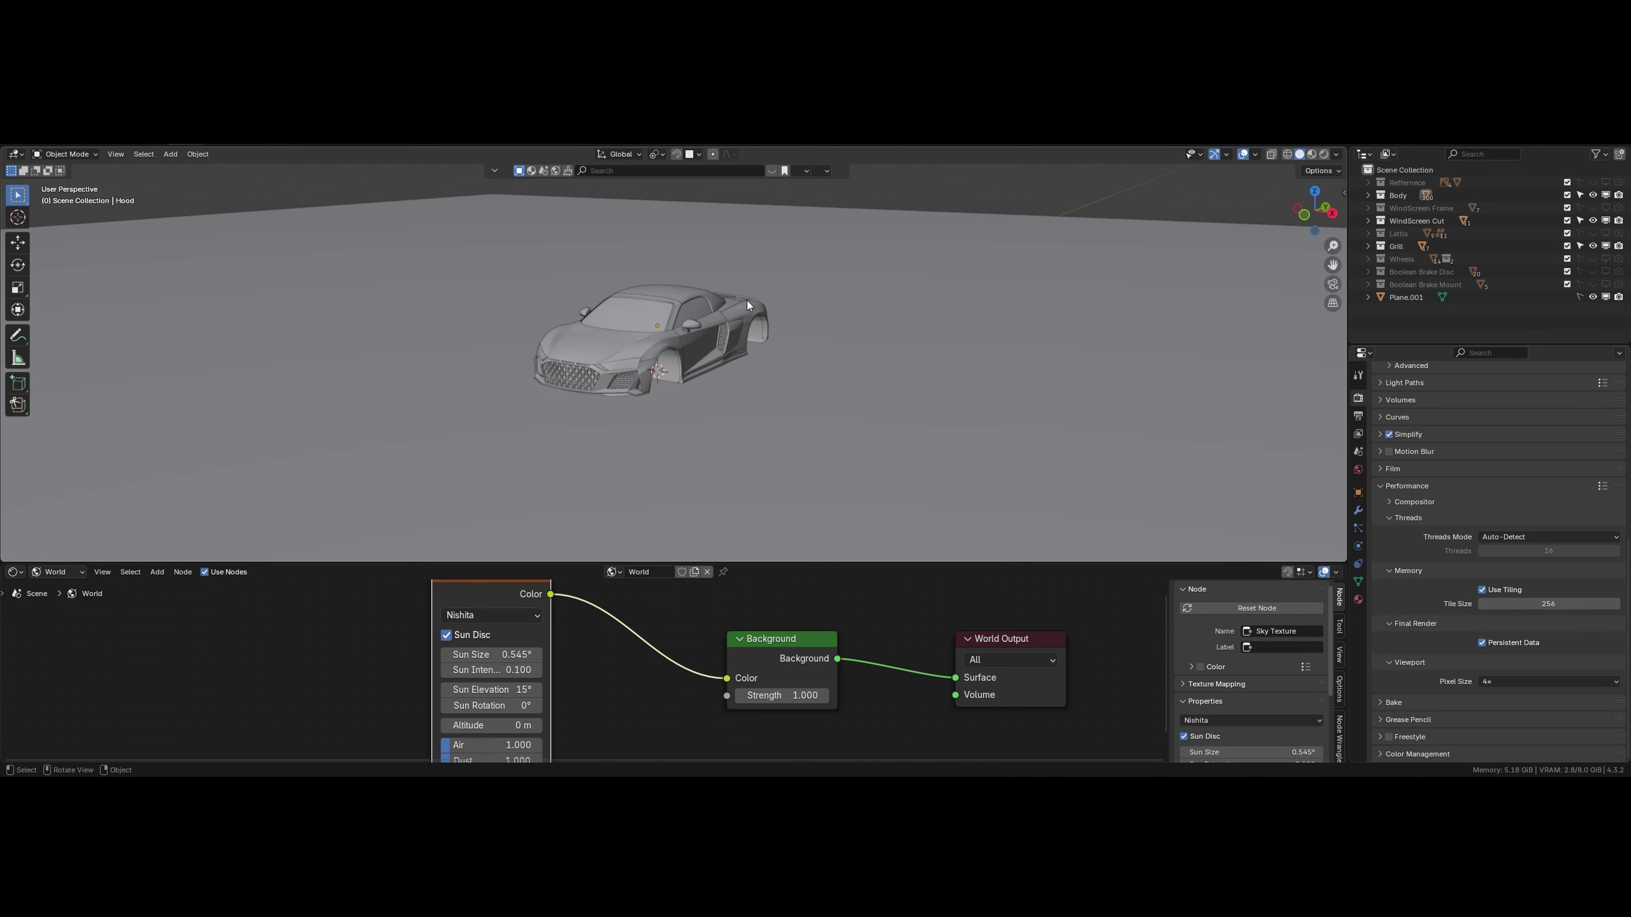